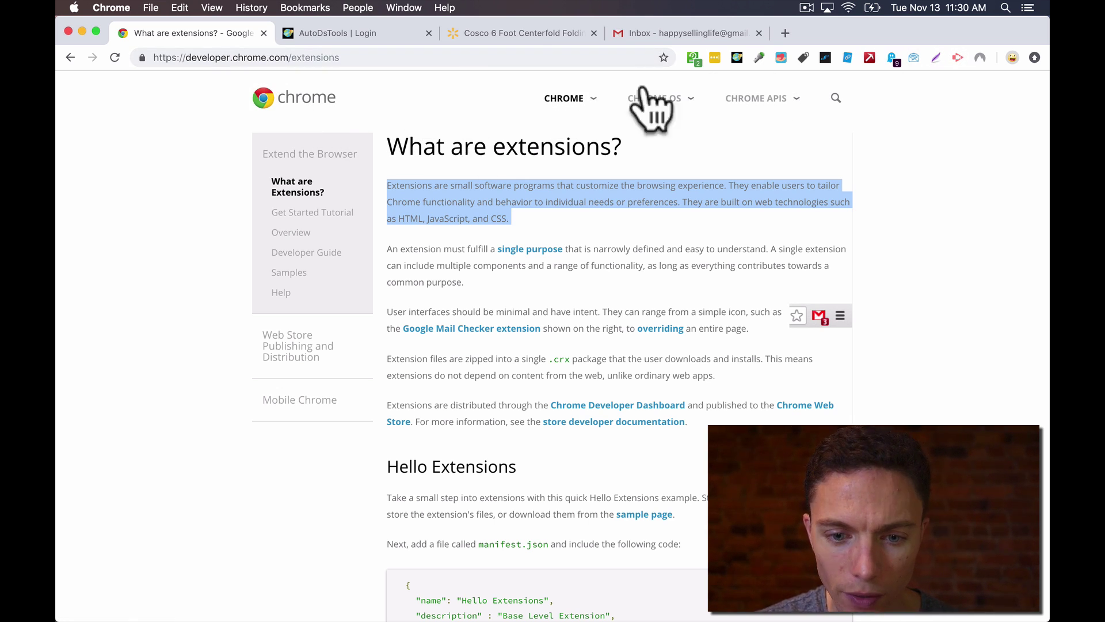
Clear the highlighted paragraph on the developer.chrome.com 'What are extensions?' page
{"action": "left_click", "coordinate": [670, 125]}
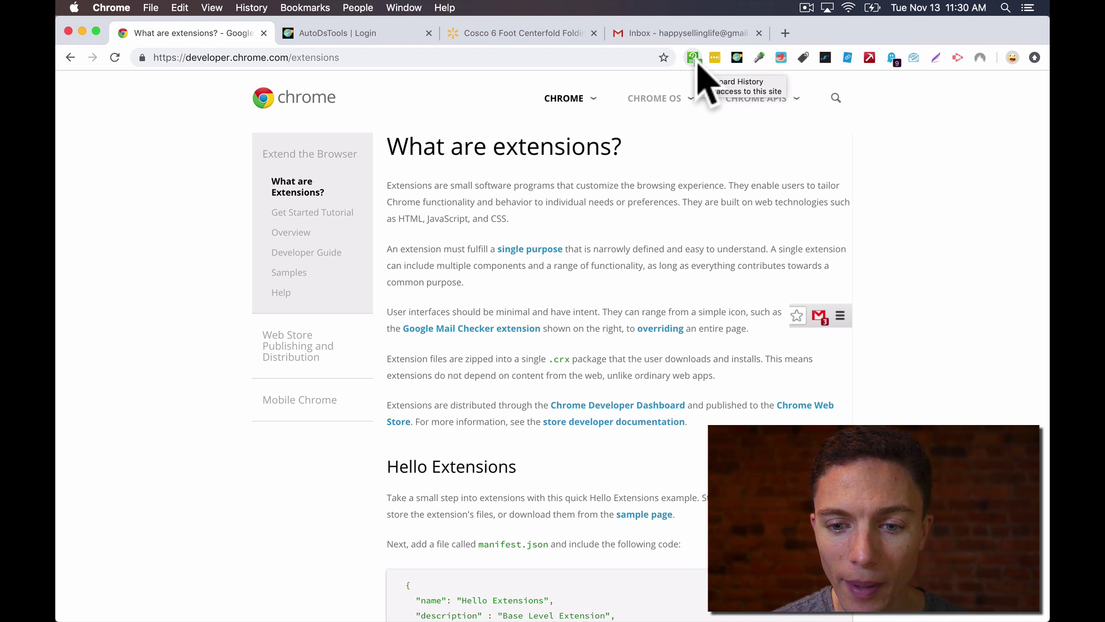
Copy the page's first paragraph about extensions to the clipboard
{"action": "triple_click", "coordinate": [530, 143]}
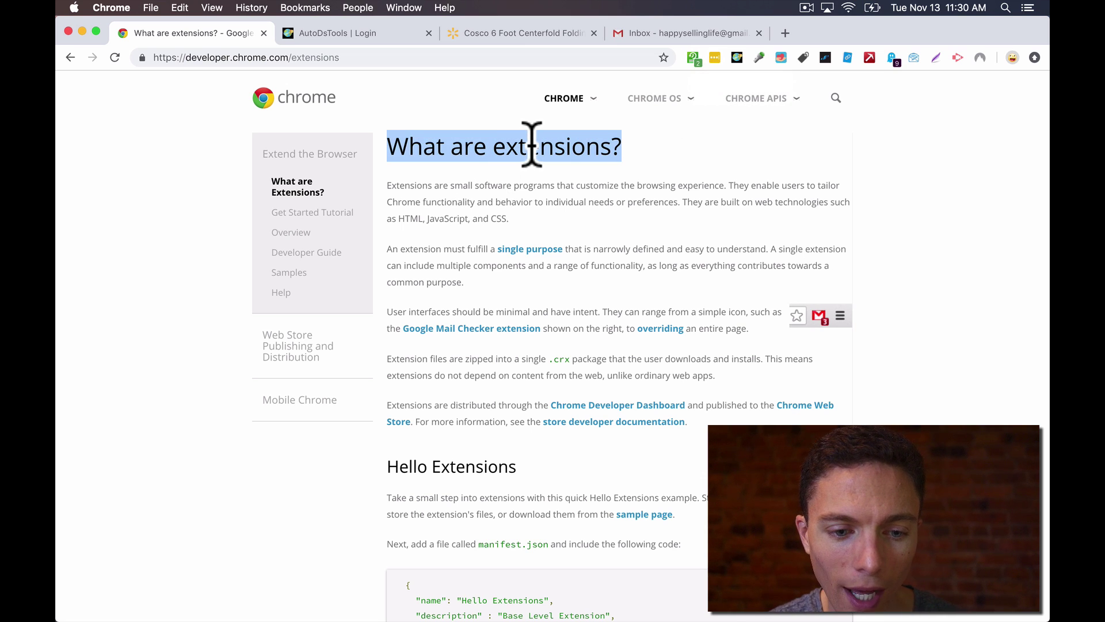
{"action": "triple_click", "coordinate": [521, 202]}
{"action": "right_click", "coordinate": [529, 206]}
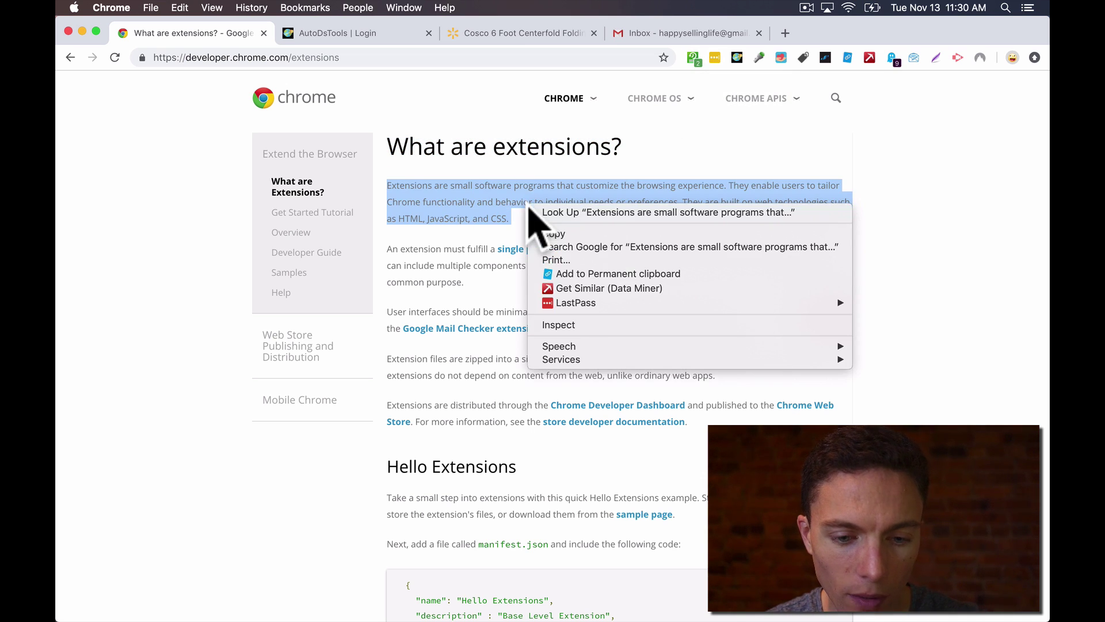
{"action": "left_click", "coordinate": [547, 234]}
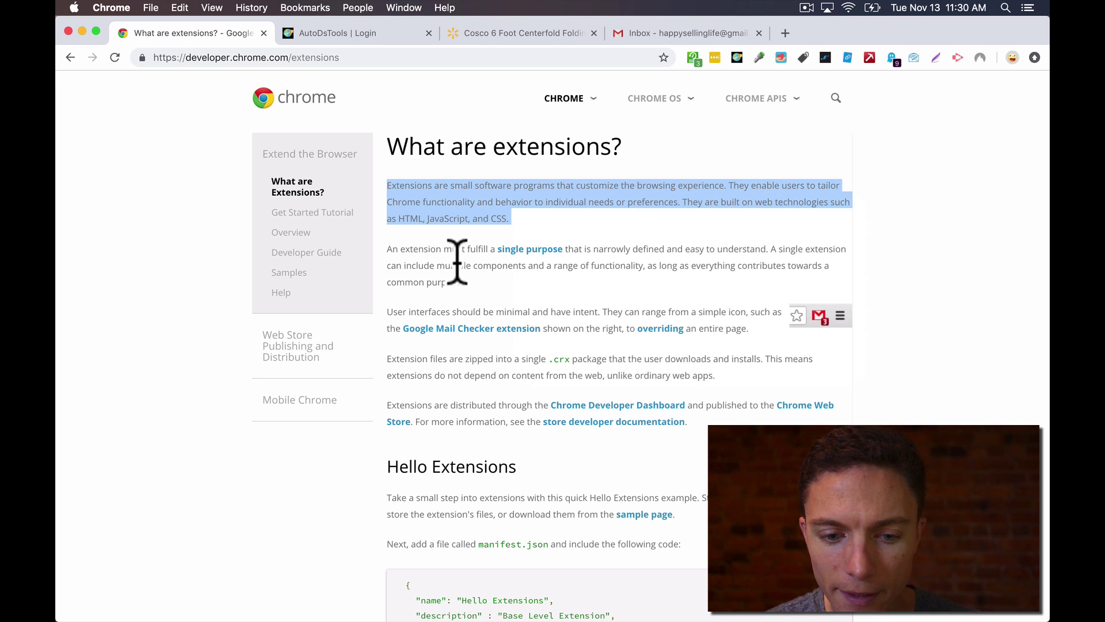
Copy the page's web address and clear the text selections
{"action": "scroll", "coordinate": [495, 406], "scroll_direction": "down", "scroll_amount": 1}
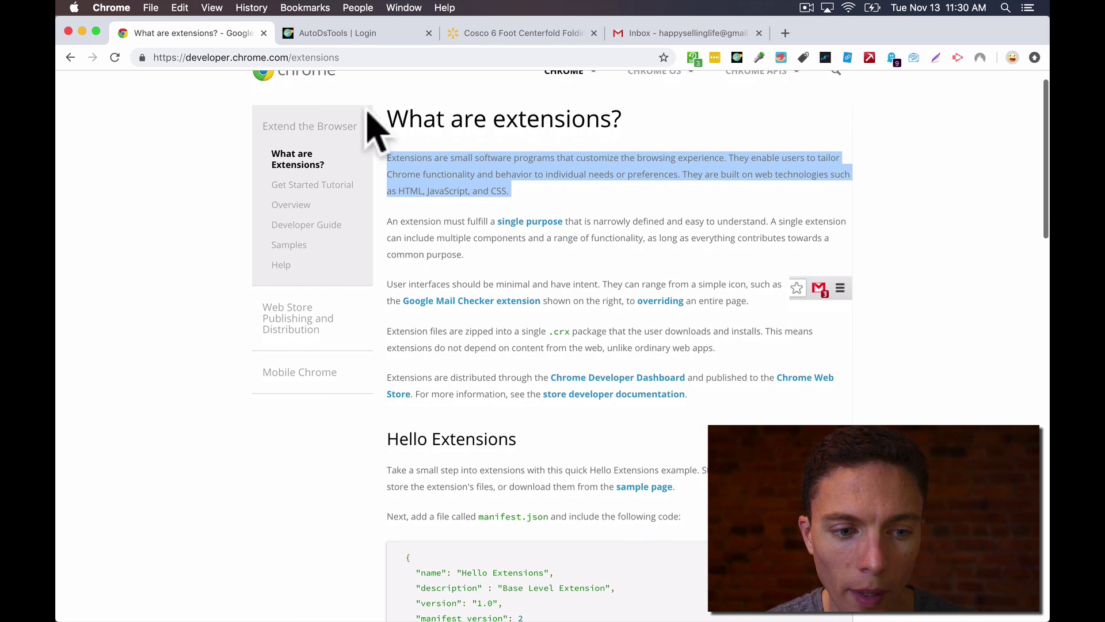
{"action": "left_click", "coordinate": [310, 57]}
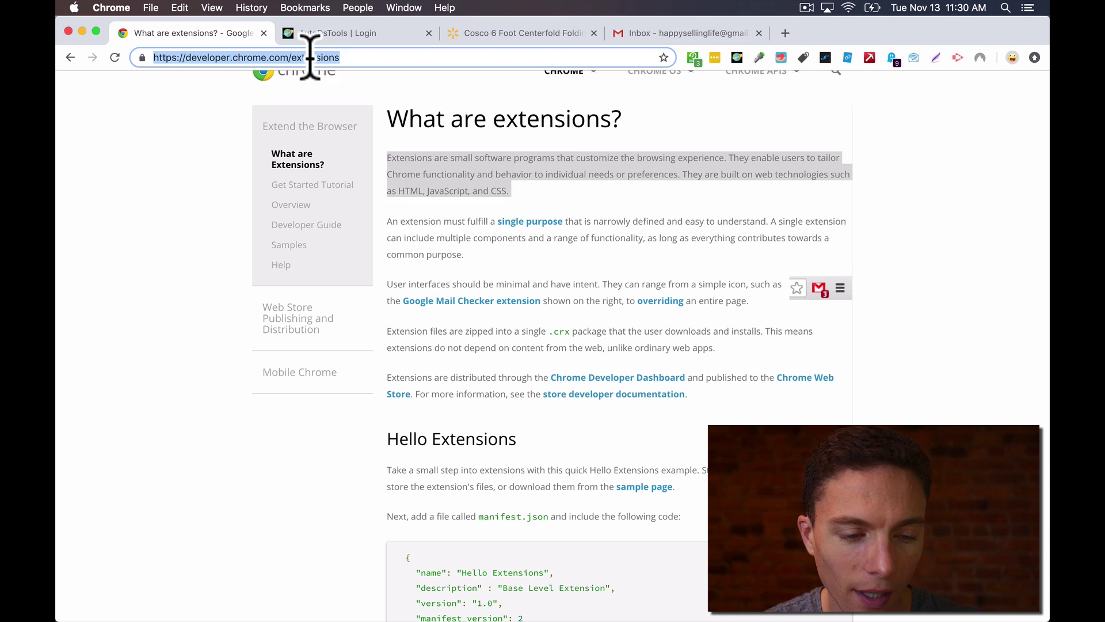
{"action": "right_click", "coordinate": [310, 58]}
{"action": "left_click", "coordinate": [341, 141]}
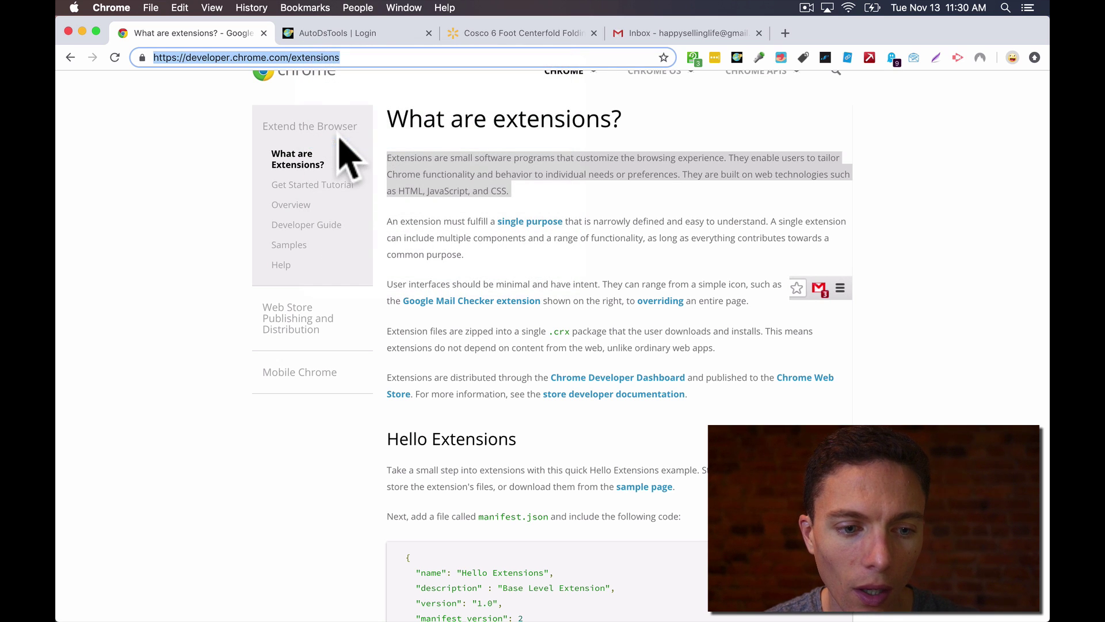
{"action": "left_click", "coordinate": [469, 154]}
{"action": "triple_click", "coordinate": [411, 158]}
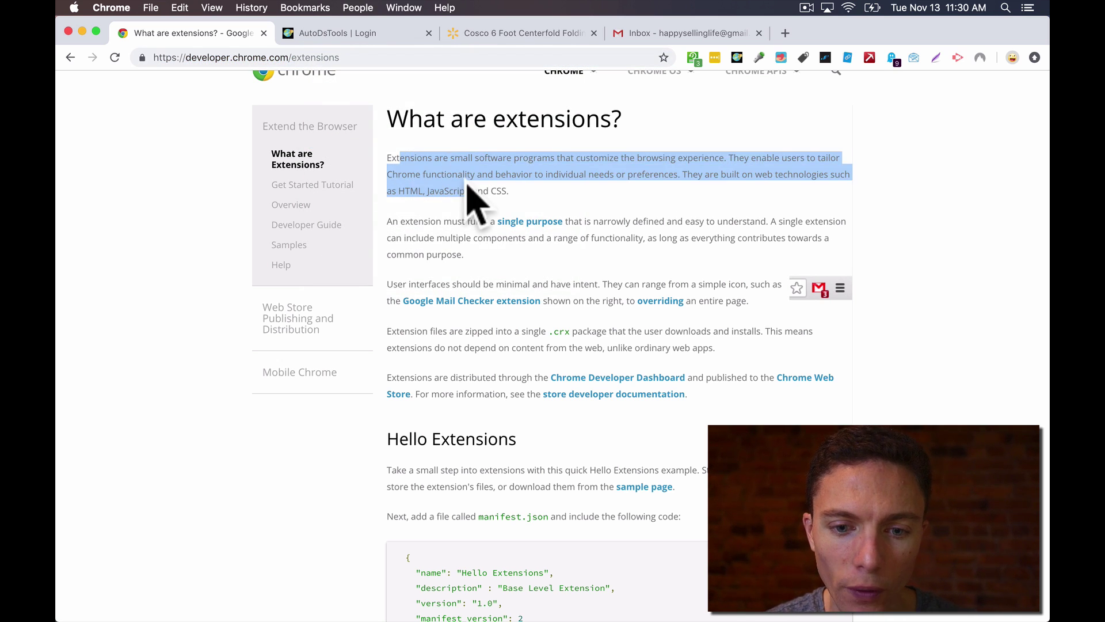
{"action": "left_click", "coordinate": [469, 202]}
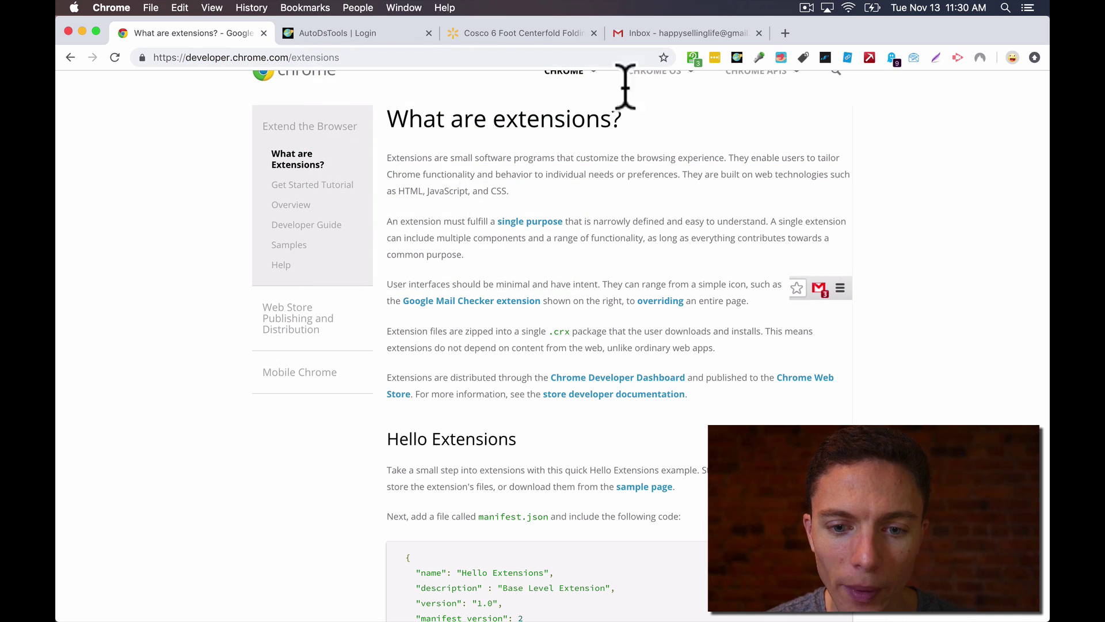
Check that Clipboard History lists the paragraph and URL, then close it
{"action": "left_click", "coordinate": [693, 58]}
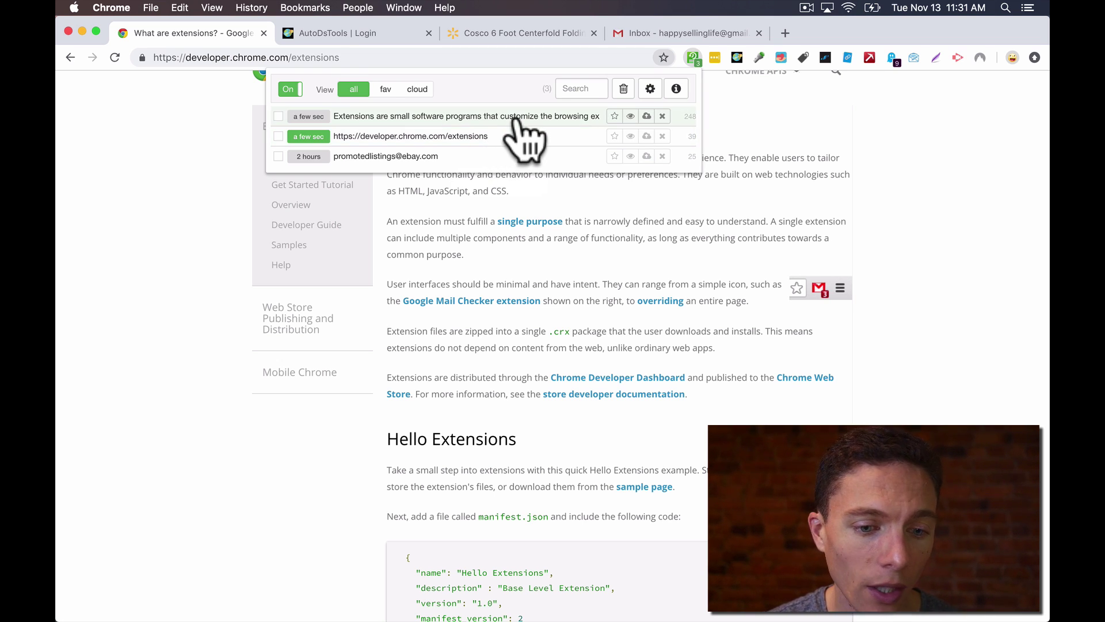
{"action": "left_click", "coordinate": [485, 187]}
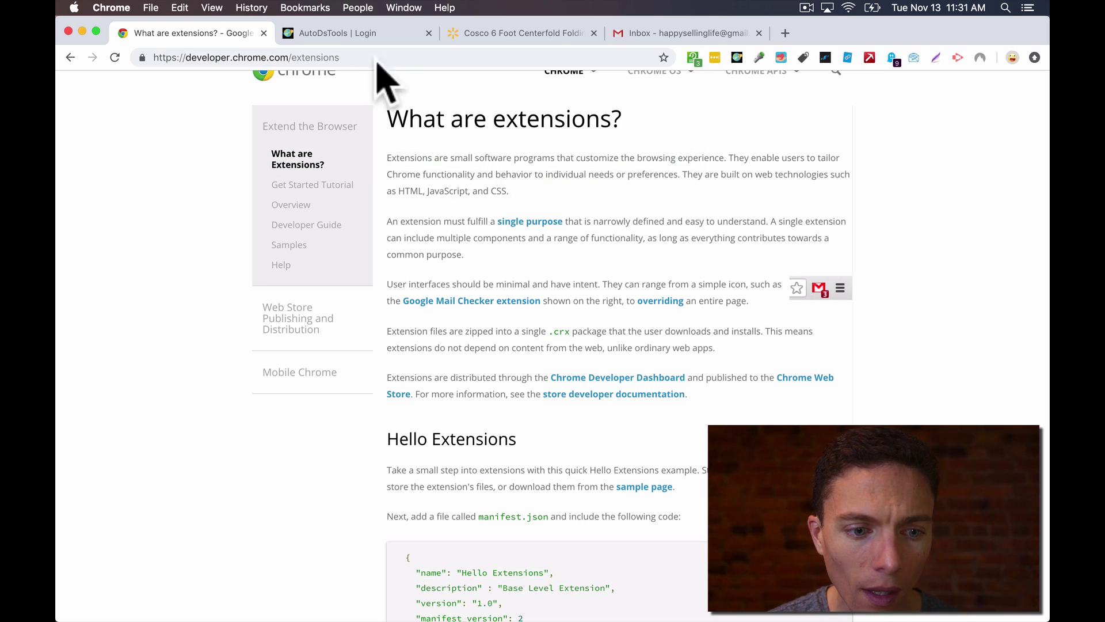
{"action": "scroll", "coordinate": [498, 247], "scroll_direction": "up", "scroll_amount": 1}
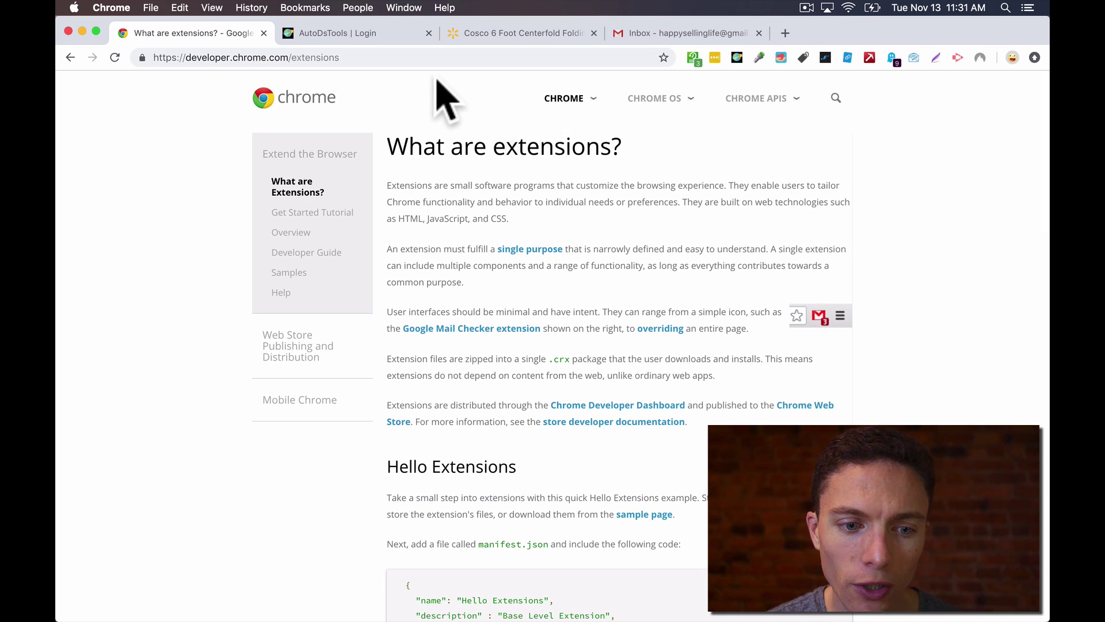
Search 'chrome e' from the address bar and open the Chrome Web Store extensions result
{"action": "left_click", "coordinate": [438, 58]}
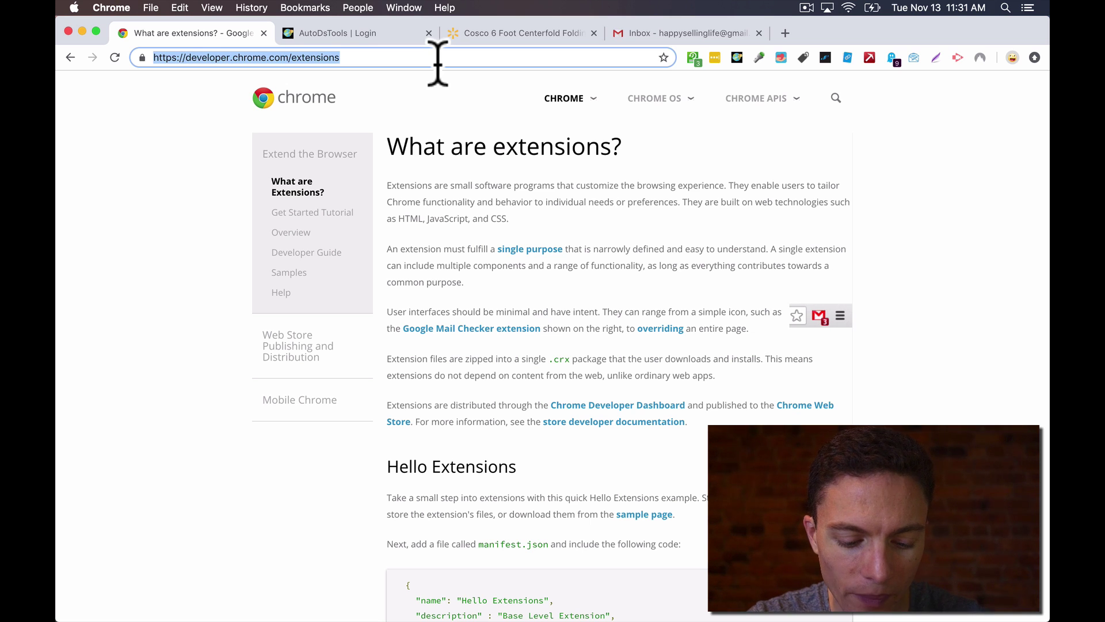
{"action": "type", "text": "chrome e"}
{"action": "key", "text": "Return"}
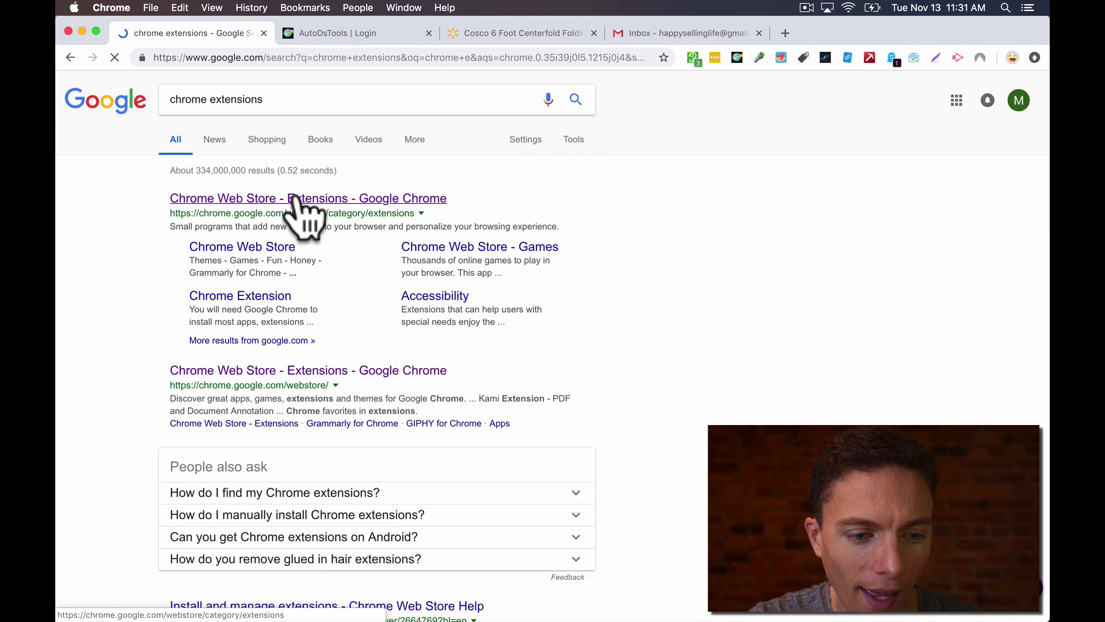
{"action": "left_click", "coordinate": [301, 198]}
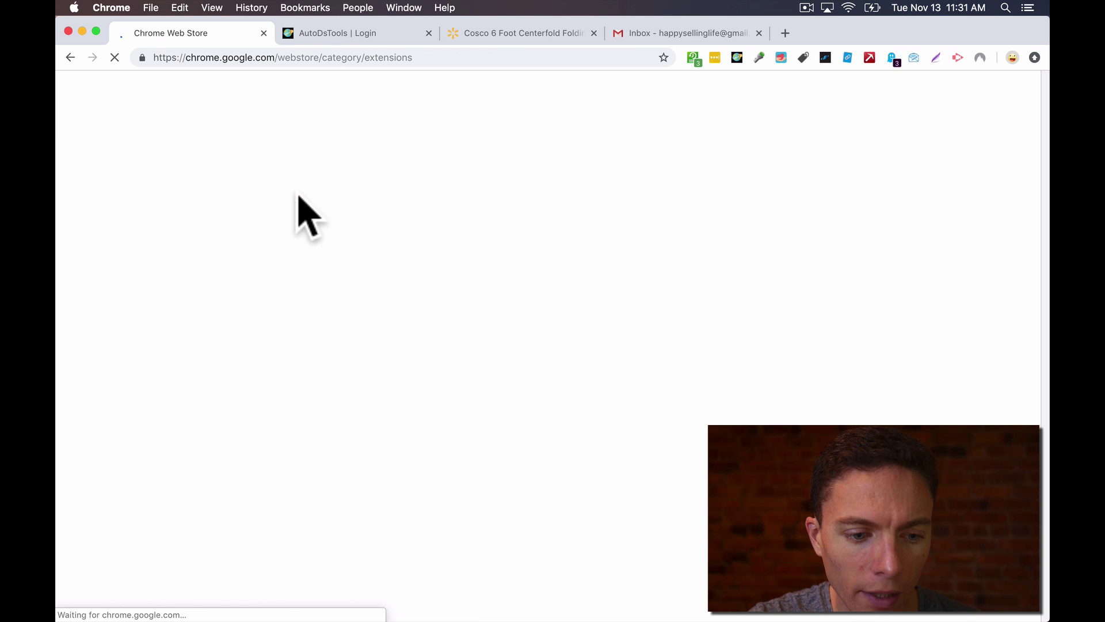
Browse the Web Store listings and open the Grammarly for Chrome page
{"action": "scroll", "coordinate": [525, 339], "scroll_direction": "down", "scroll_amount": 1}
{"action": "scroll", "coordinate": [524, 338], "scroll_direction": "down", "scroll_amount": 3}
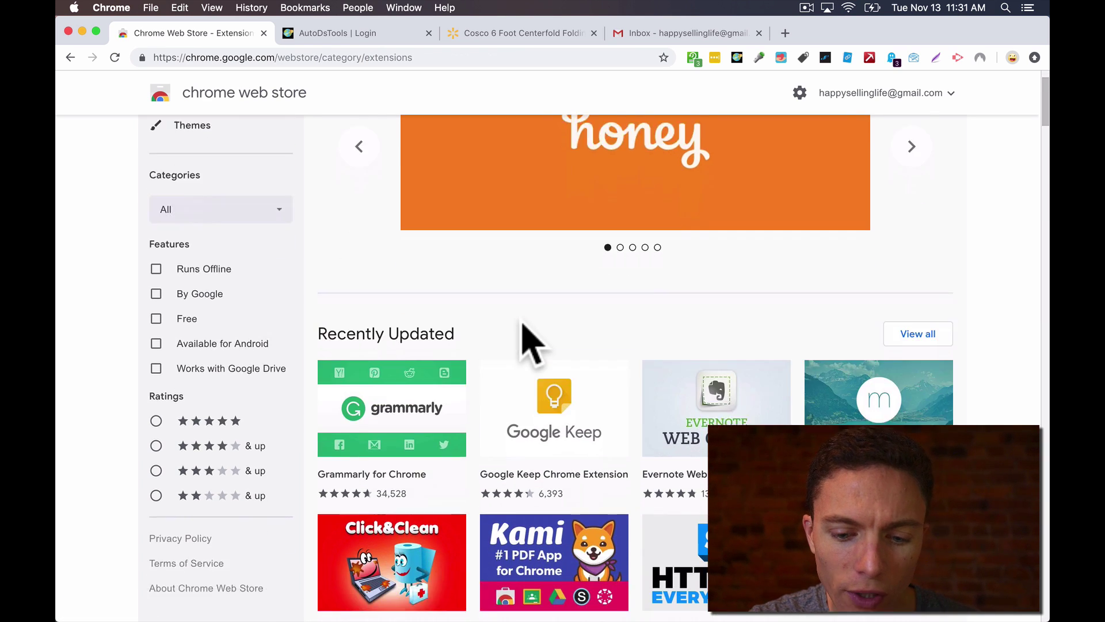
{"action": "scroll", "coordinate": [524, 339], "scroll_direction": "up", "scroll_amount": 3}
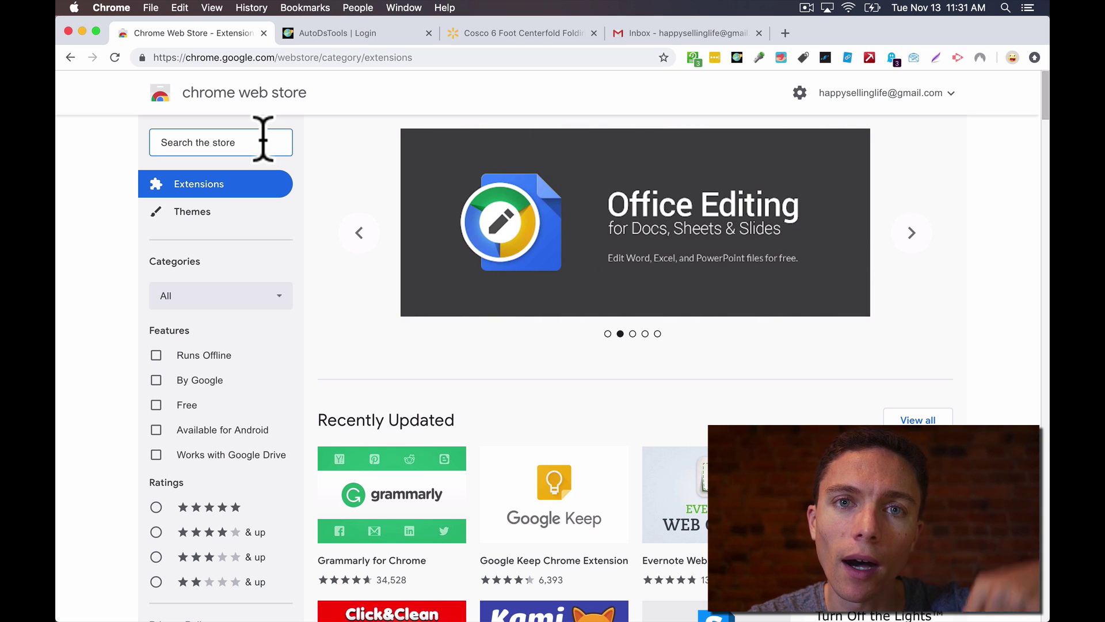
{"action": "scroll", "coordinate": [467, 469], "scroll_direction": "down", "scroll_amount": 2}
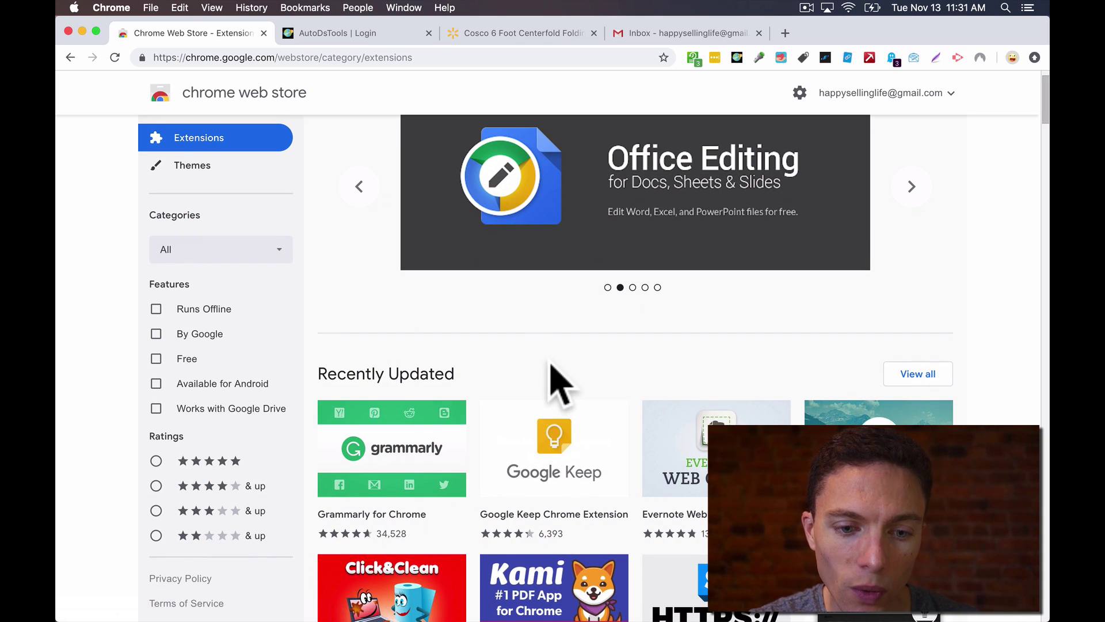
{"action": "scroll", "coordinate": [554, 383], "scroll_direction": "up", "scroll_amount": 1}
{"action": "scroll", "coordinate": [554, 383], "scroll_direction": "down", "scroll_amount": 3}
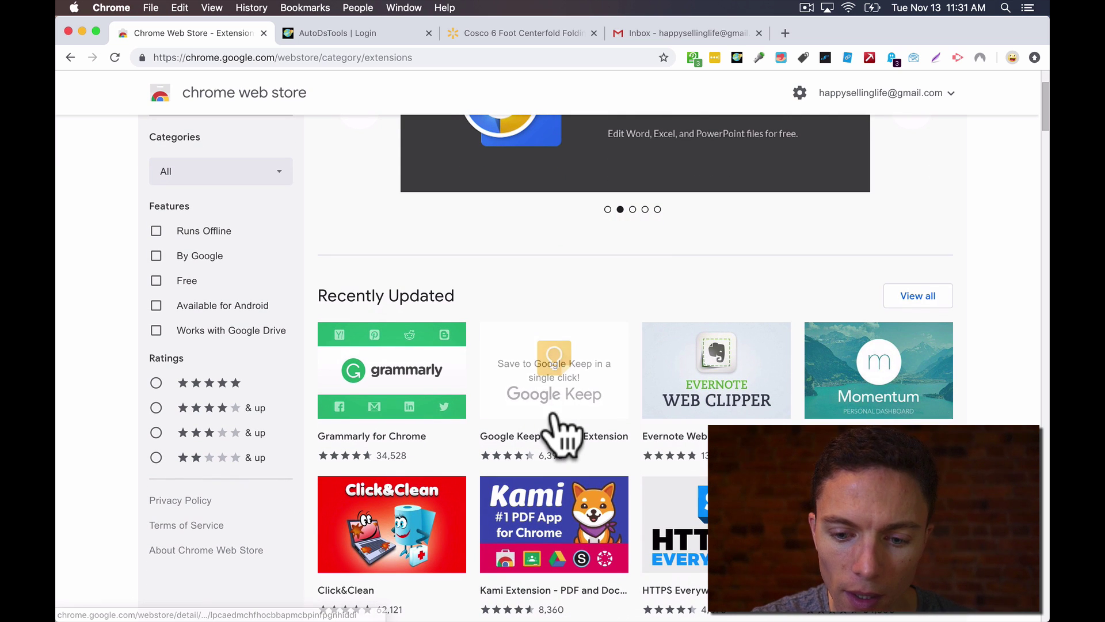
{"action": "scroll", "coordinate": [607, 444], "scroll_direction": "down", "scroll_amount": 1}
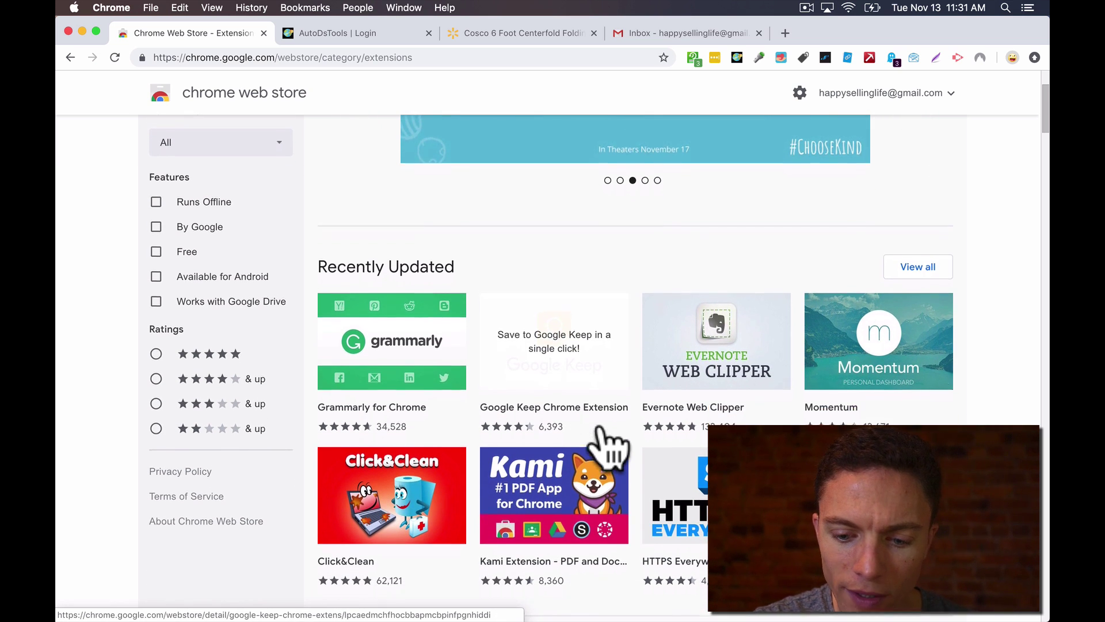
{"action": "scroll", "coordinate": [607, 444], "scroll_direction": "down", "scroll_amount": 2}
{"action": "scroll", "coordinate": [607, 444], "scroll_direction": "up", "scroll_amount": 3}
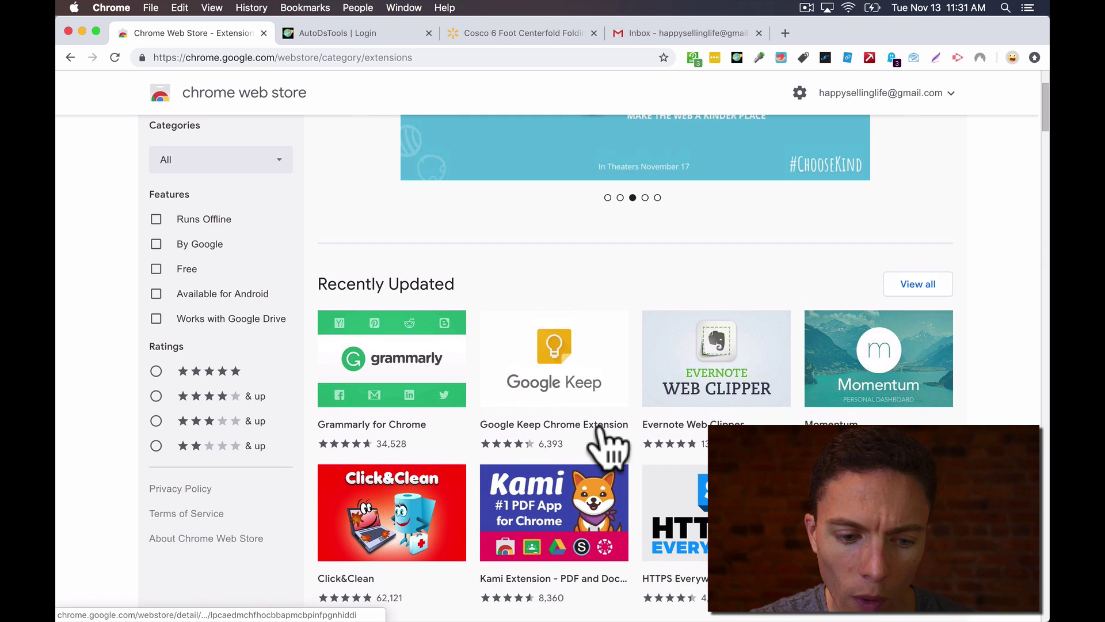
{"action": "left_click", "coordinate": [439, 381]}
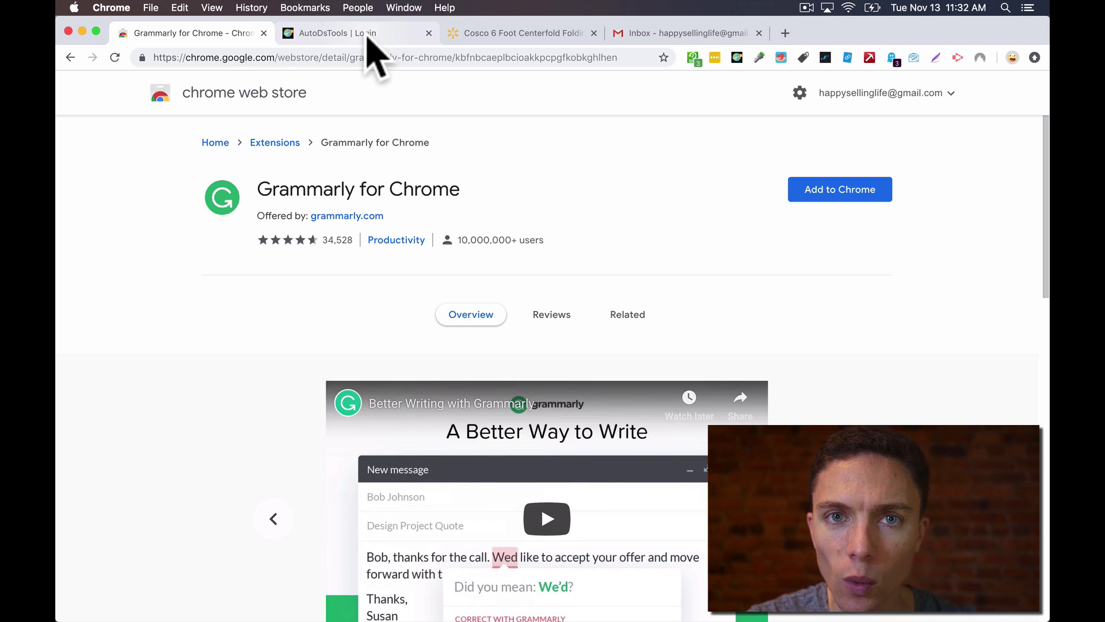
Switch to the AutoDS login tab and scroll to the sign-in form
{"action": "left_click", "coordinate": [339, 34]}
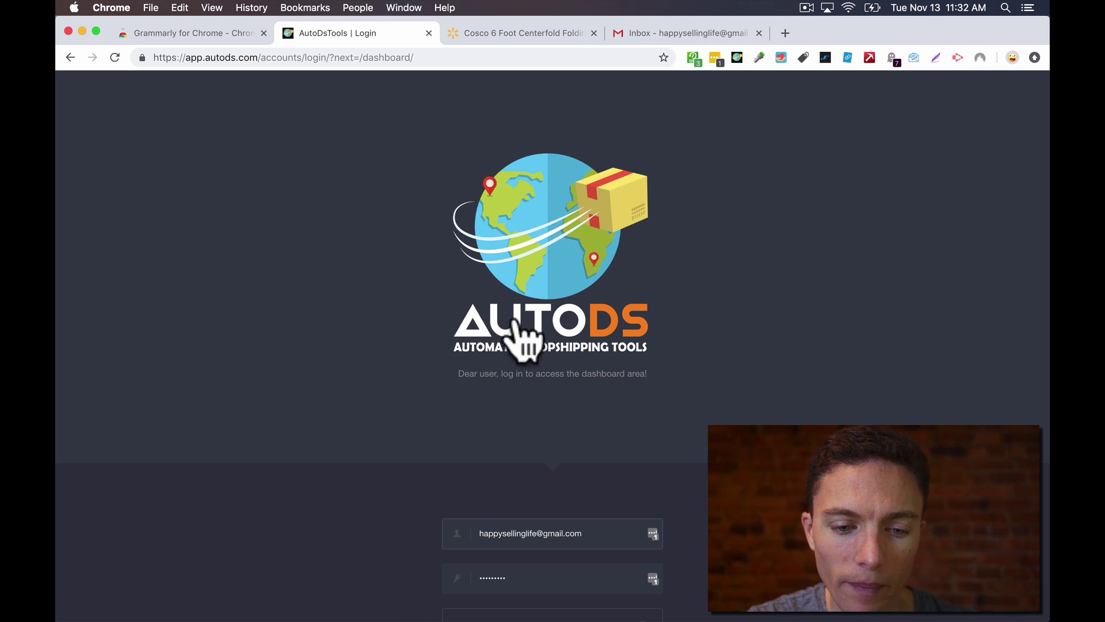
{"action": "scroll", "coordinate": [447, 245], "scroll_direction": "down", "scroll_amount": 1}
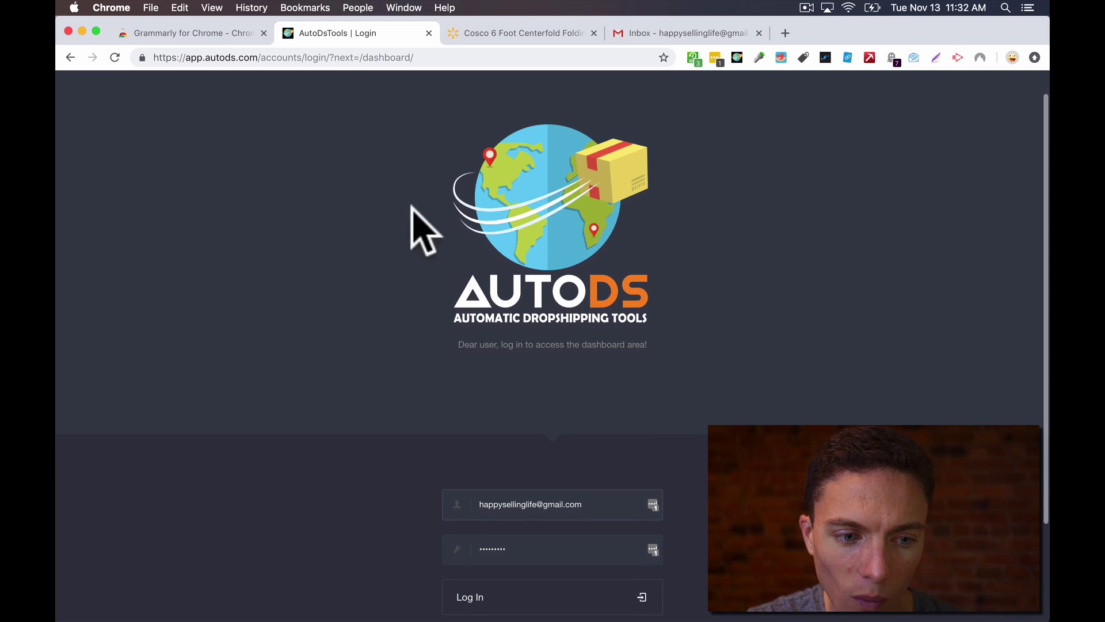
{"action": "scroll", "coordinate": [484, 282], "scroll_direction": "down", "scroll_amount": 3}
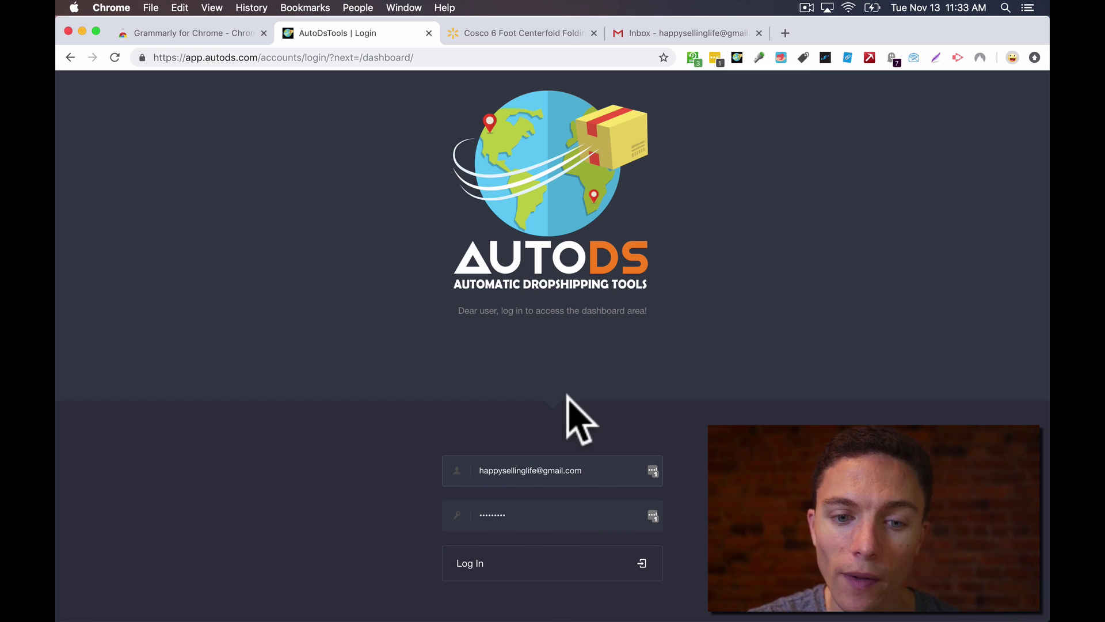
Fill the AutoDS sign-in form with the saved account login
{"action": "left_click", "coordinate": [652, 470]}
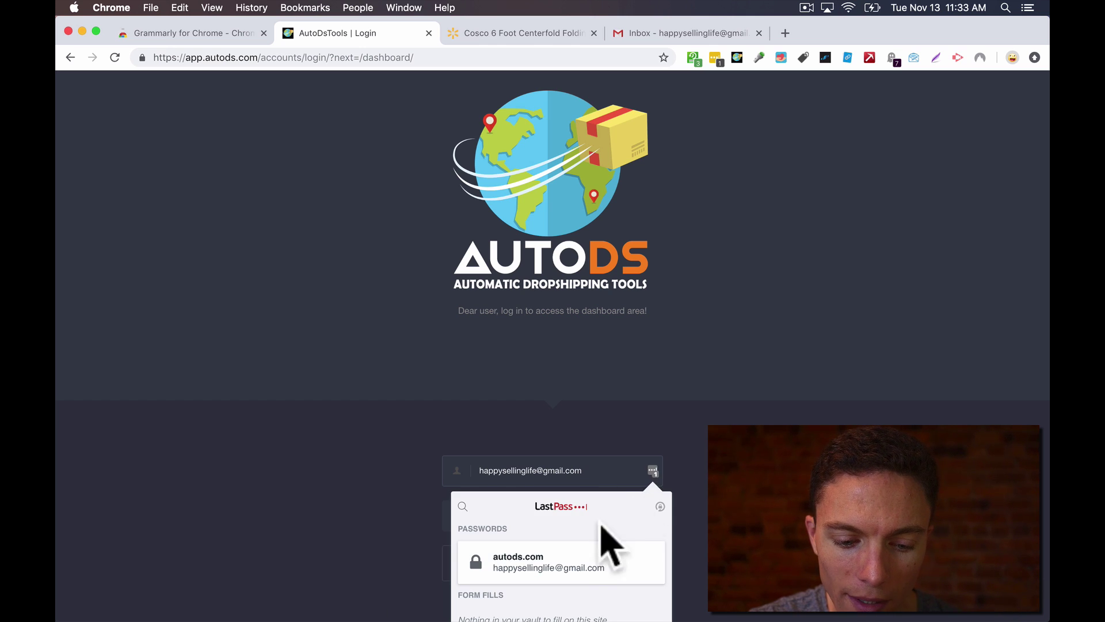
{"action": "scroll", "coordinate": [576, 546], "scroll_direction": "down", "scroll_amount": 3}
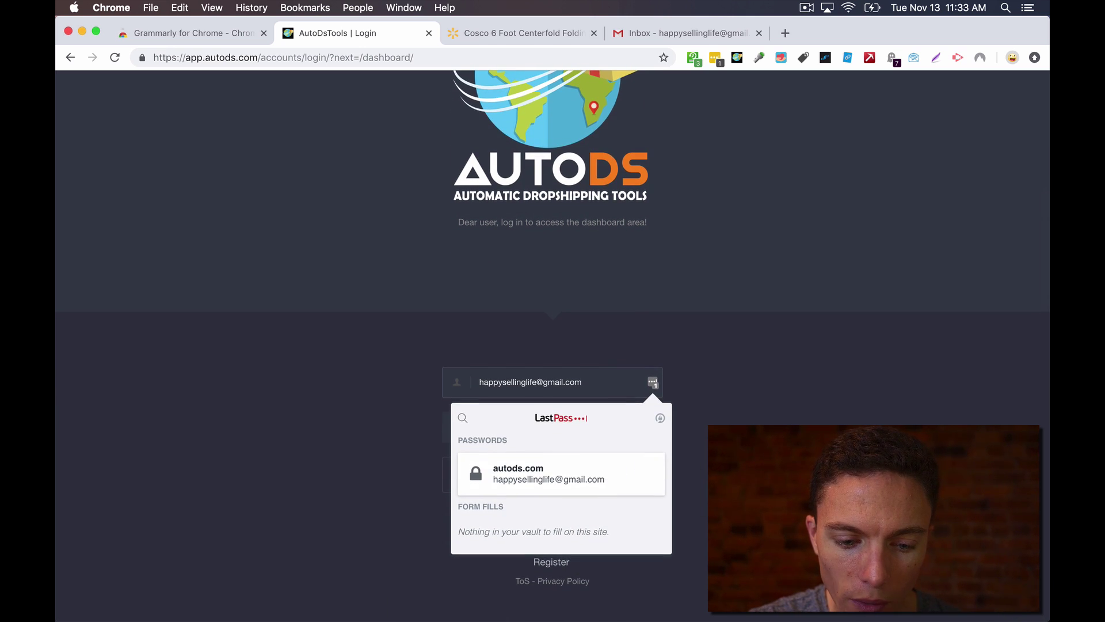
{"action": "left_click", "coordinate": [552, 469]}
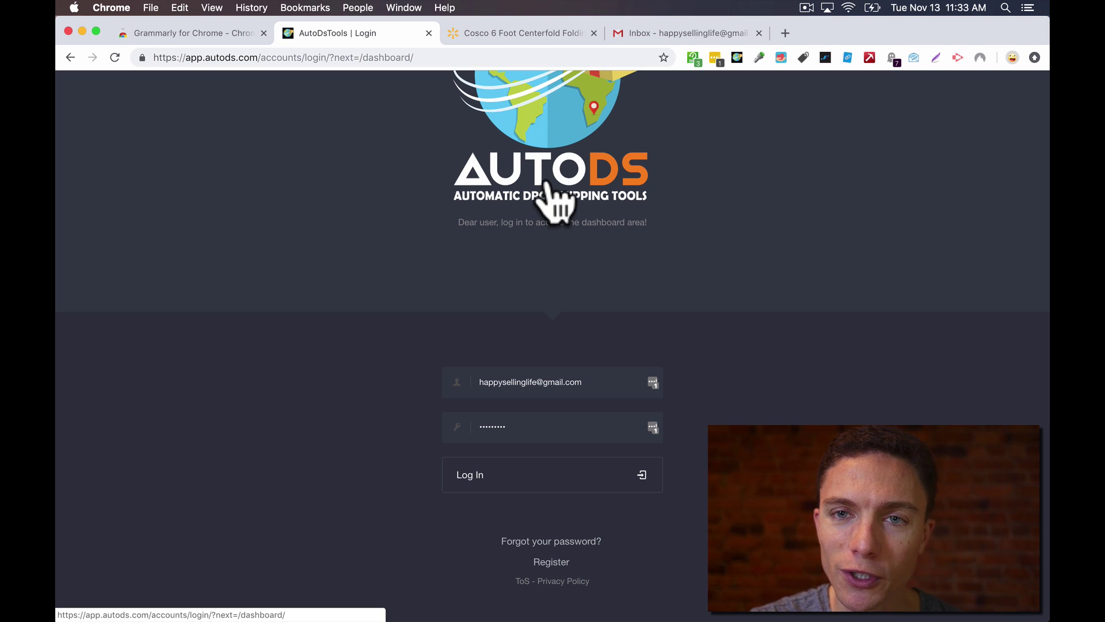
{"action": "scroll", "coordinate": [511, 265], "scroll_direction": "up", "scroll_amount": 2}
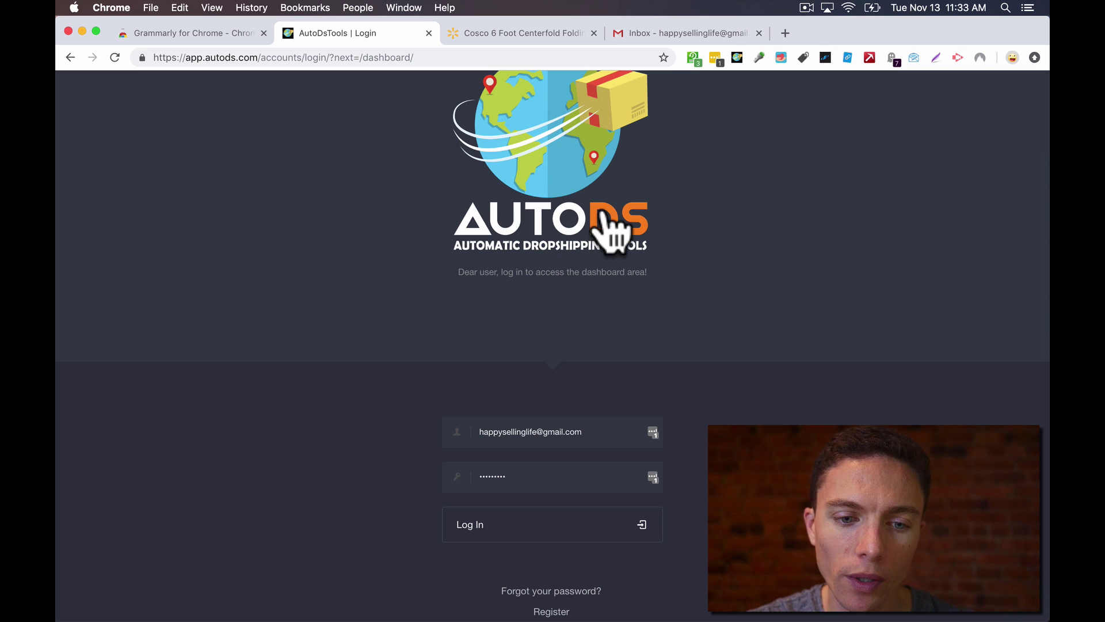
{"action": "scroll", "coordinate": [665, 218], "scroll_direction": "up", "scroll_amount": 2}
{"action": "scroll", "coordinate": [670, 233], "scroll_direction": "up", "scroll_amount": 1}
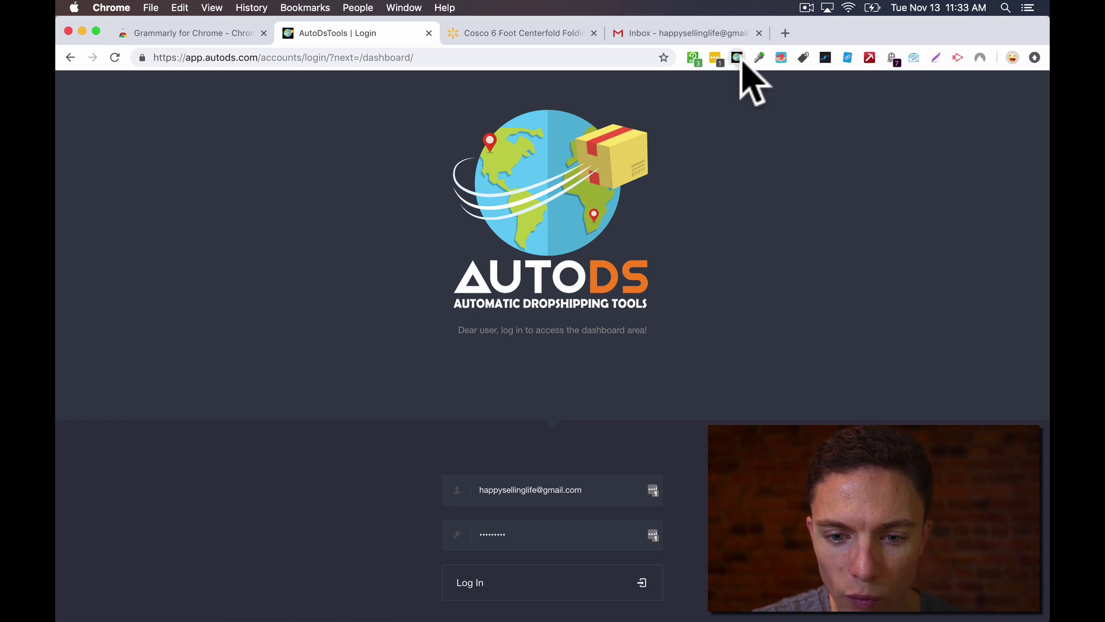
Go to the Cosco folding table tab and launch the AutoDS Item Grabber
{"action": "left_click", "coordinate": [492, 37]}
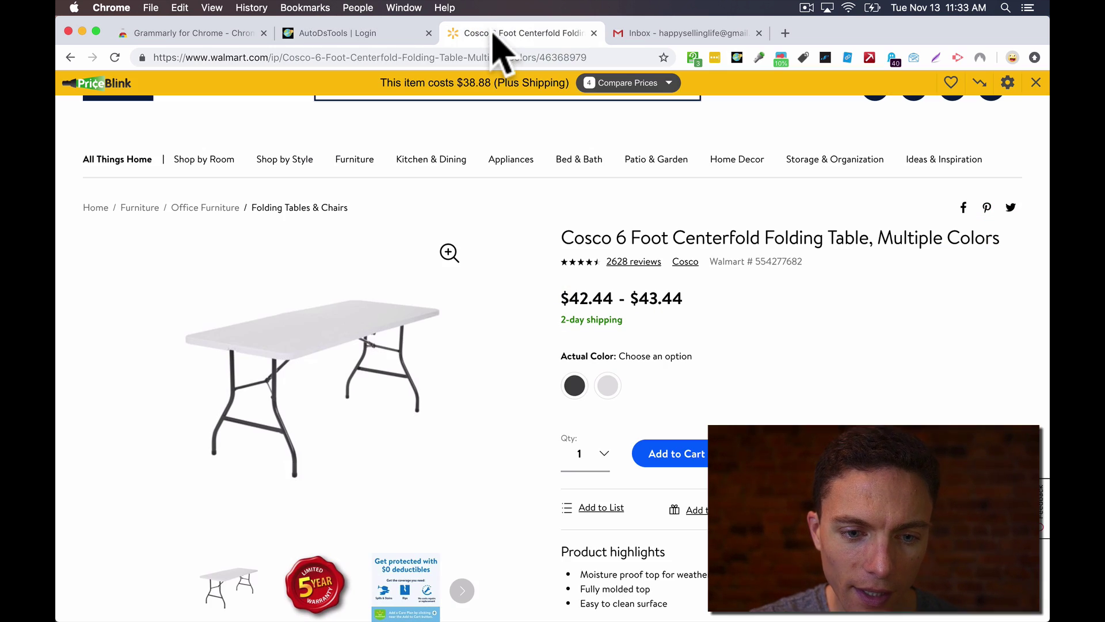
{"action": "left_click", "coordinate": [406, 36]}
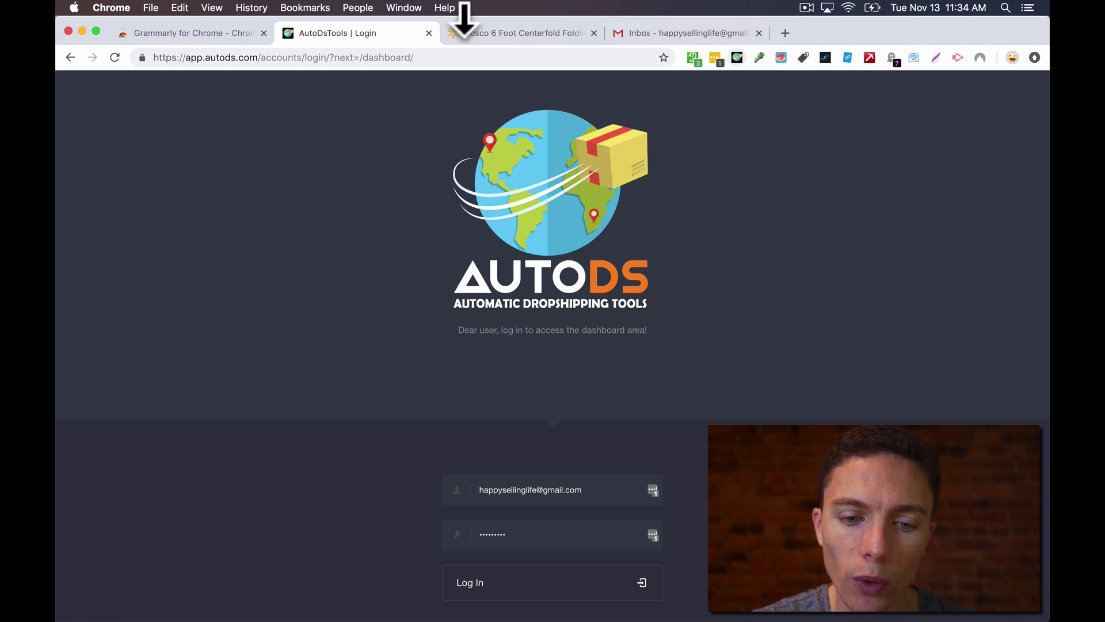
{"action": "left_click", "coordinate": [516, 35]}
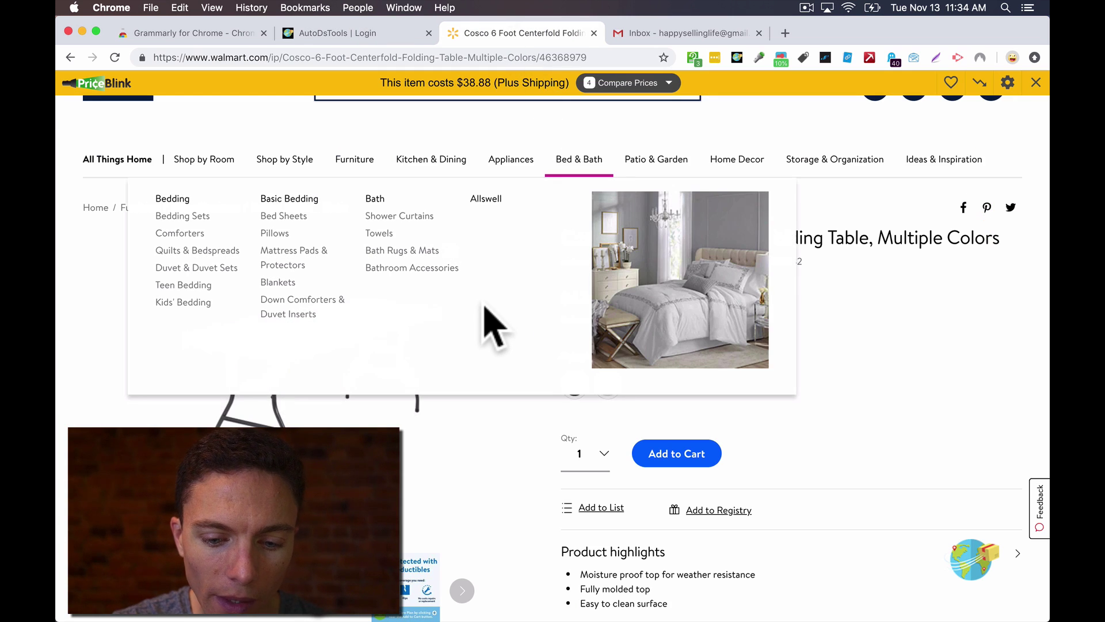
{"action": "scroll", "coordinate": [505, 443], "scroll_direction": "down", "scroll_amount": 1}
{"action": "scroll", "coordinate": [501, 437], "scroll_direction": "down", "scroll_amount": 2}
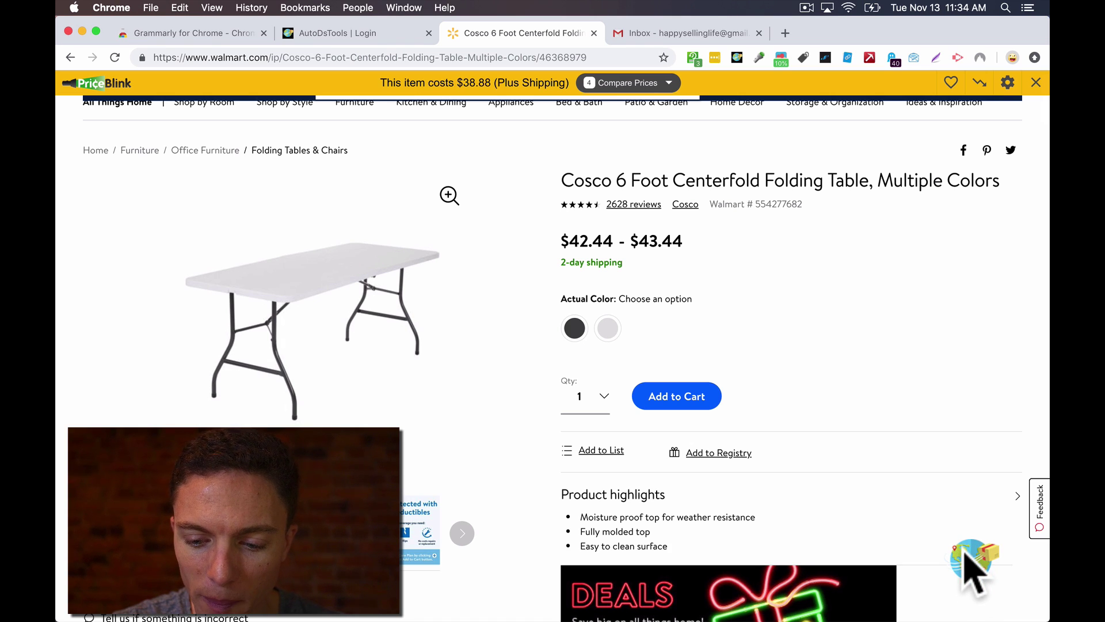
{"action": "left_click", "coordinate": [966, 554]}
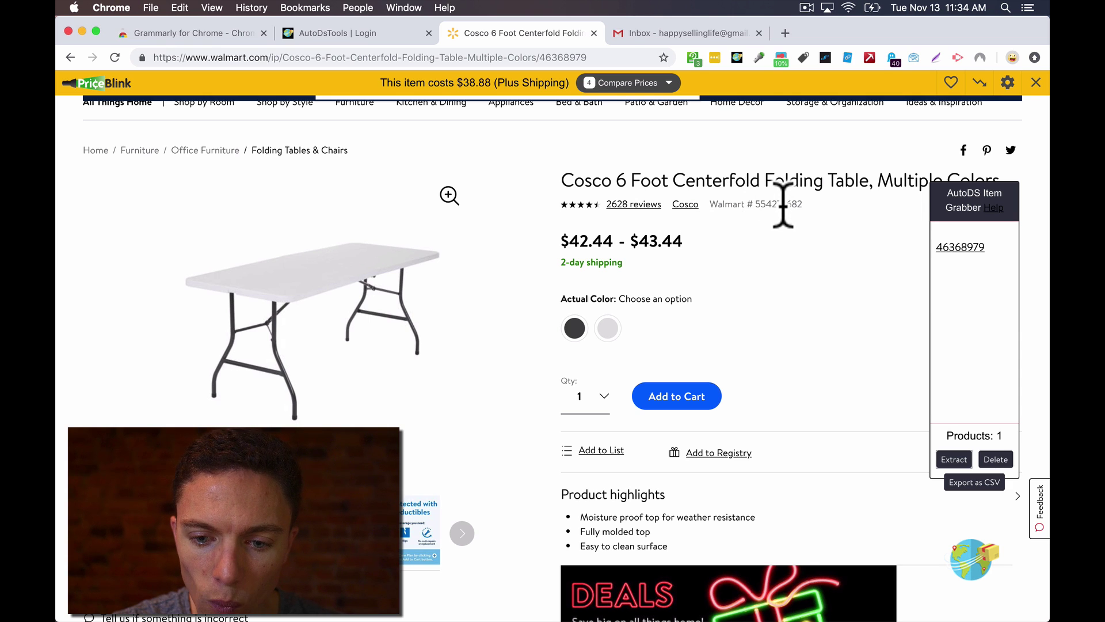
Extract the item IDs from the Walmart 'table' search results into the Item Grabber
{"action": "scroll", "coordinate": [719, 271], "scroll_direction": "up", "scroll_amount": 1}
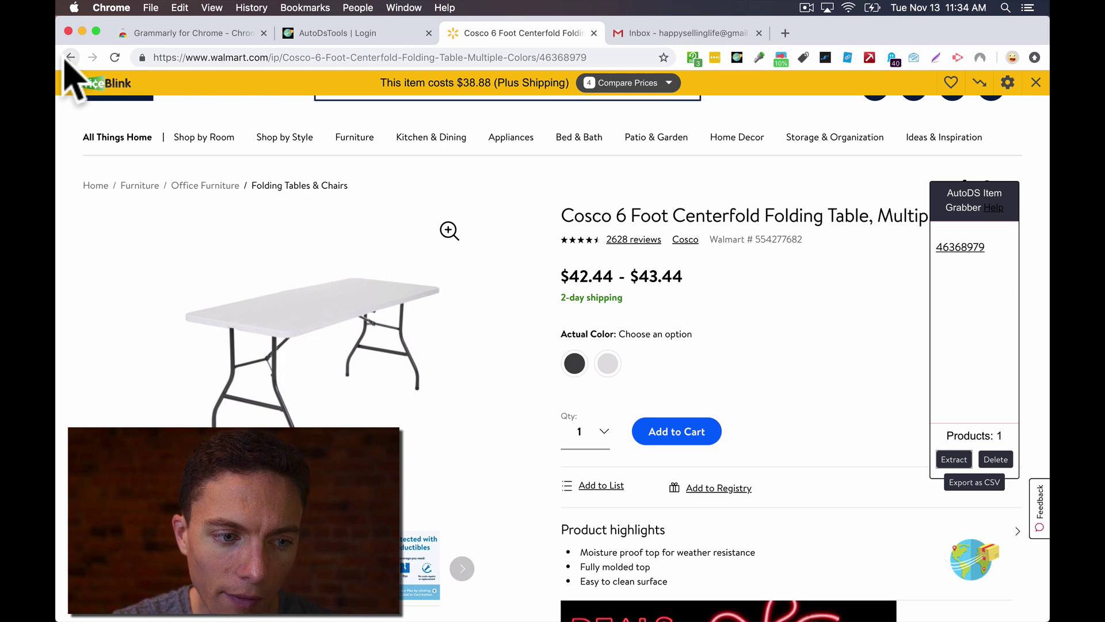
{"action": "mouse_move", "coordinate": [285, 138]}
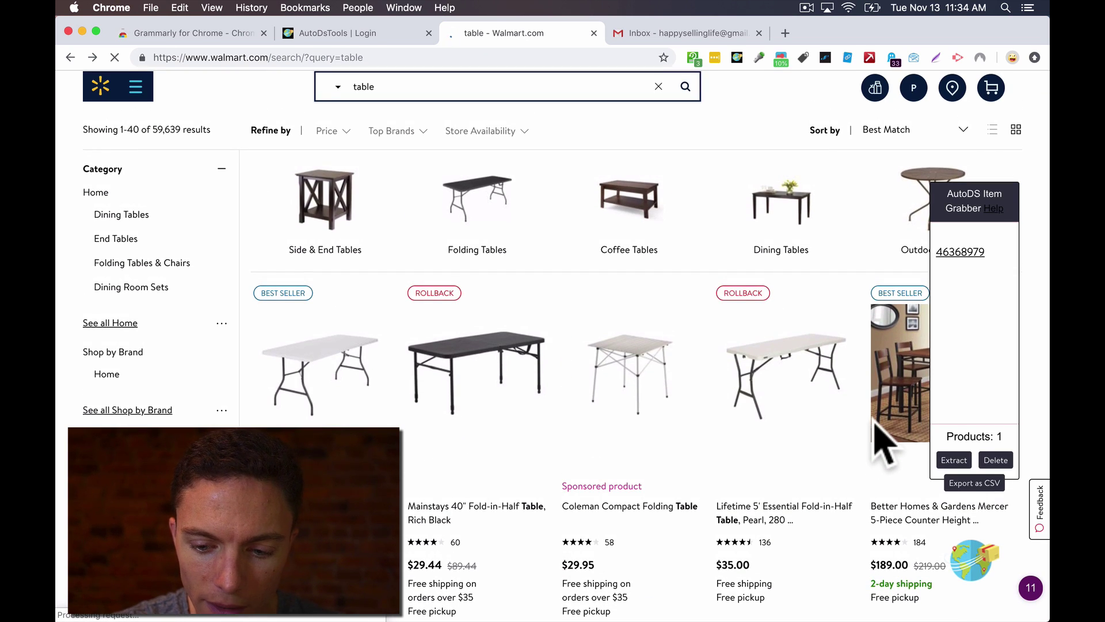
{"action": "left_click", "coordinate": [956, 460]}
Delete all grabbed item IDs so the list shows 0 products
{"action": "scroll", "coordinate": [713, 416], "scroll_direction": "down", "scroll_amount": 6}
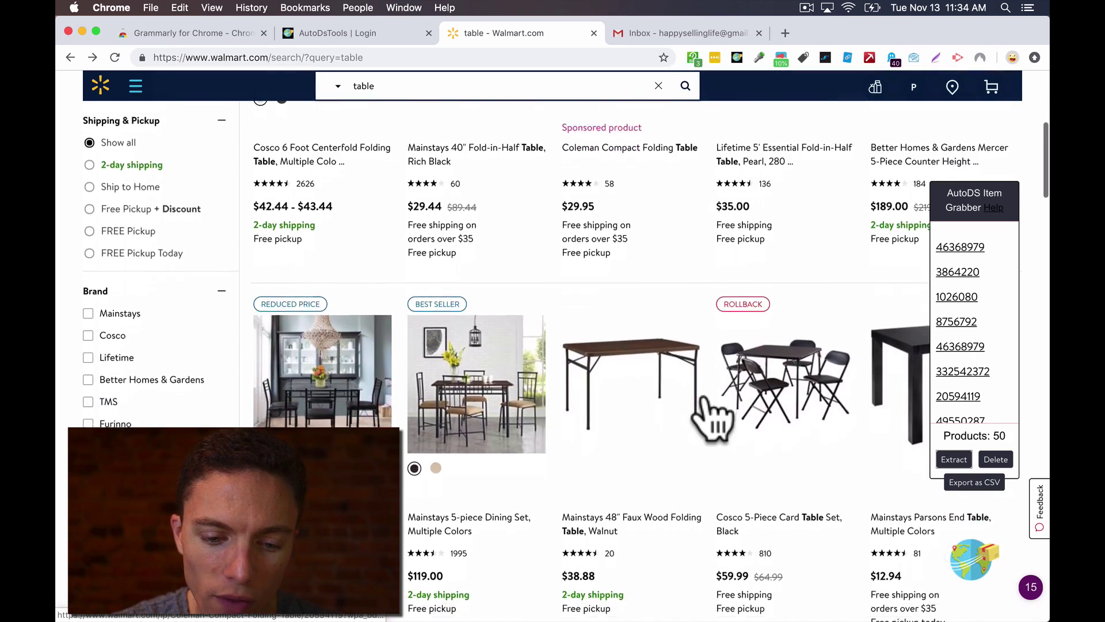
{"action": "scroll", "coordinate": [712, 416], "scroll_direction": "down", "scroll_amount": 20}
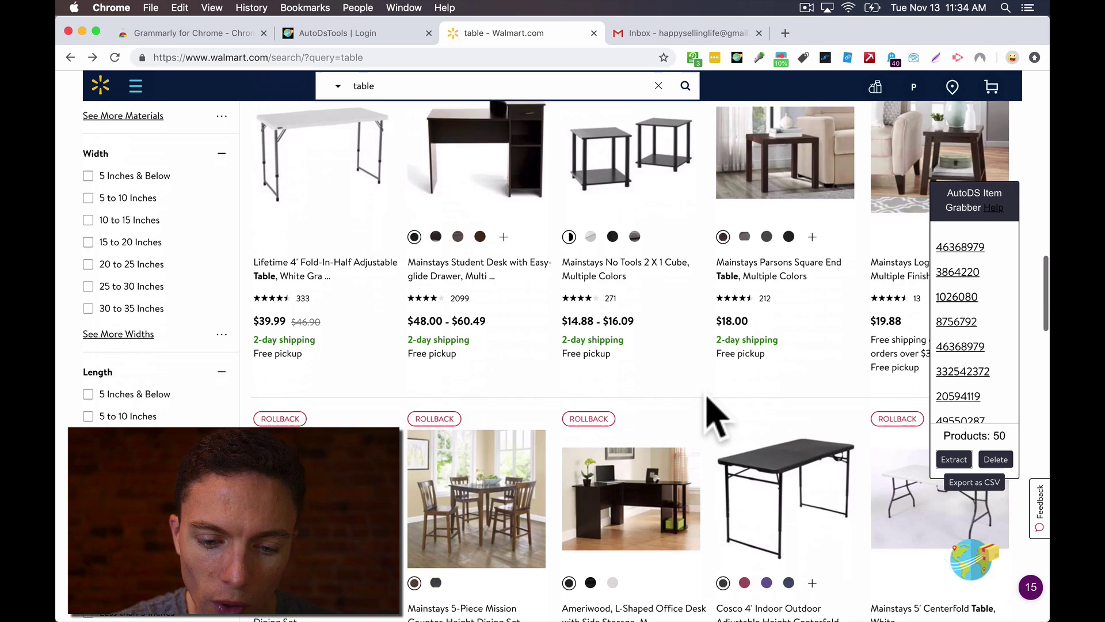
{"action": "scroll", "coordinate": [714, 410], "scroll_direction": "down", "scroll_amount": 10}
{"action": "scroll", "coordinate": [725, 412], "scroll_direction": "up", "scroll_amount": 3}
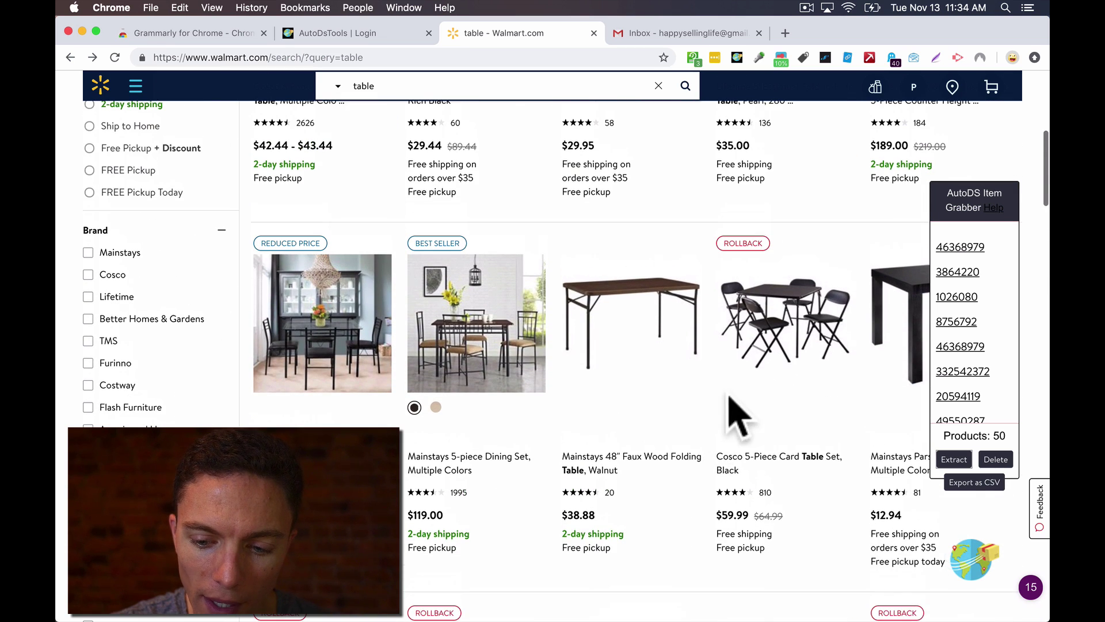
{"action": "left_click", "coordinate": [999, 464]}
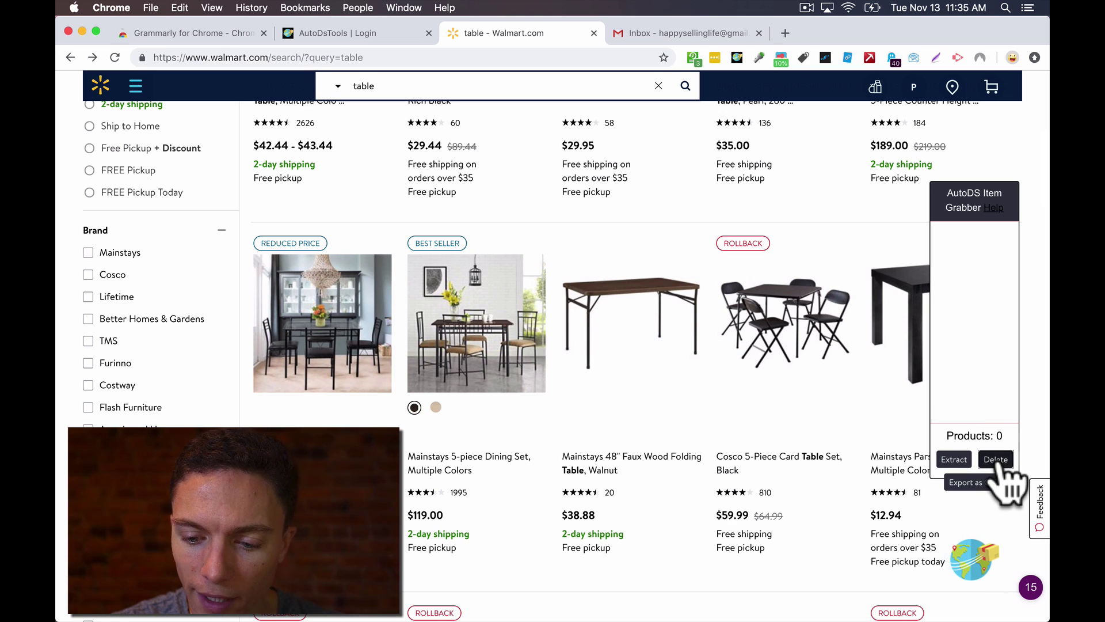
Reload the Cosco table page, glance at PriceBlink, then return to the 'table' results
{"action": "left_click", "coordinate": [94, 58]}
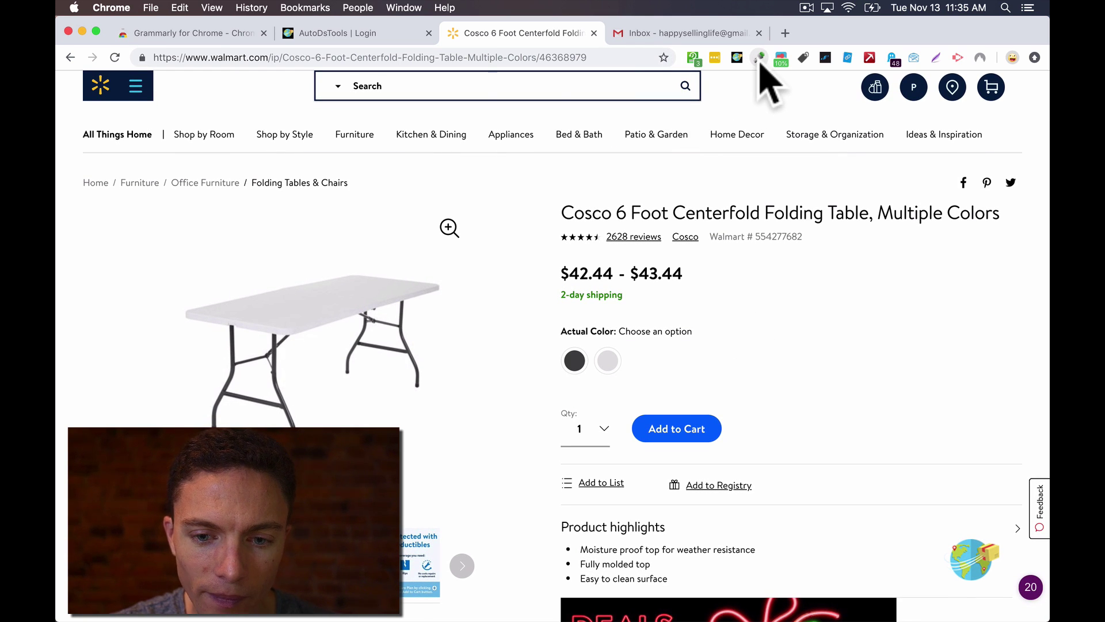
{"action": "left_click", "coordinate": [115, 58]}
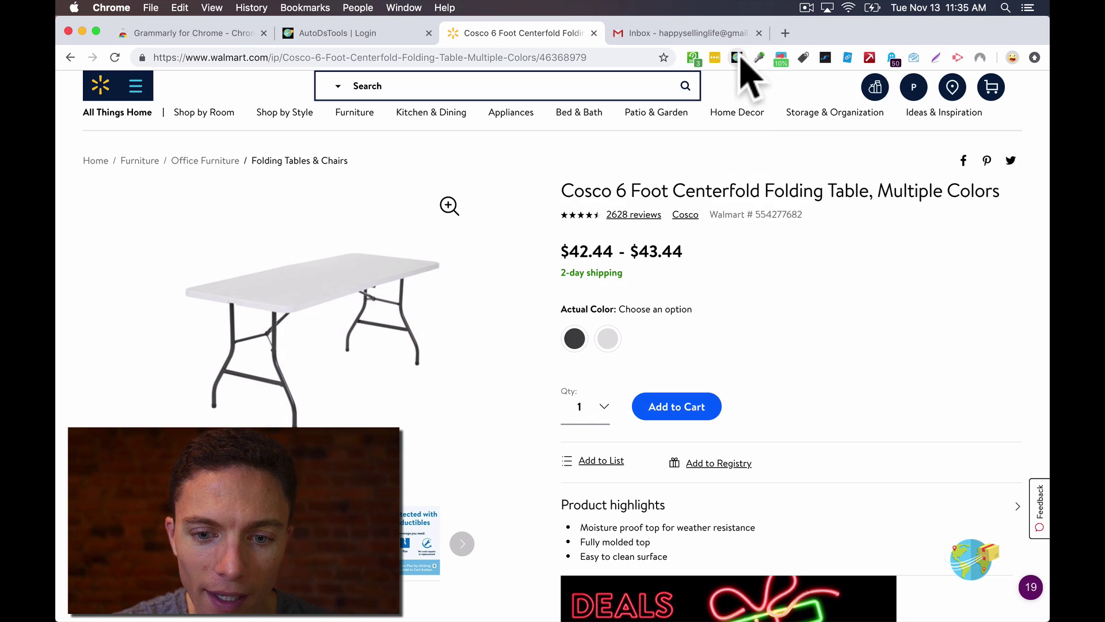
{"action": "left_click", "coordinate": [760, 57]}
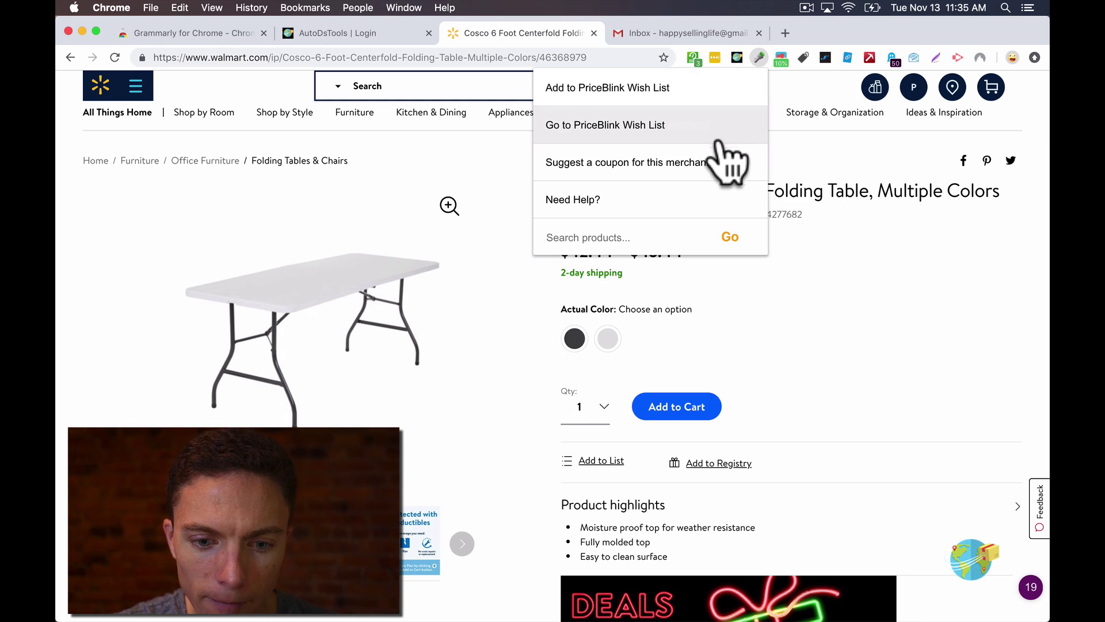
{"action": "left_click", "coordinate": [803, 318]}
{"action": "left_click", "coordinate": [70, 58]}
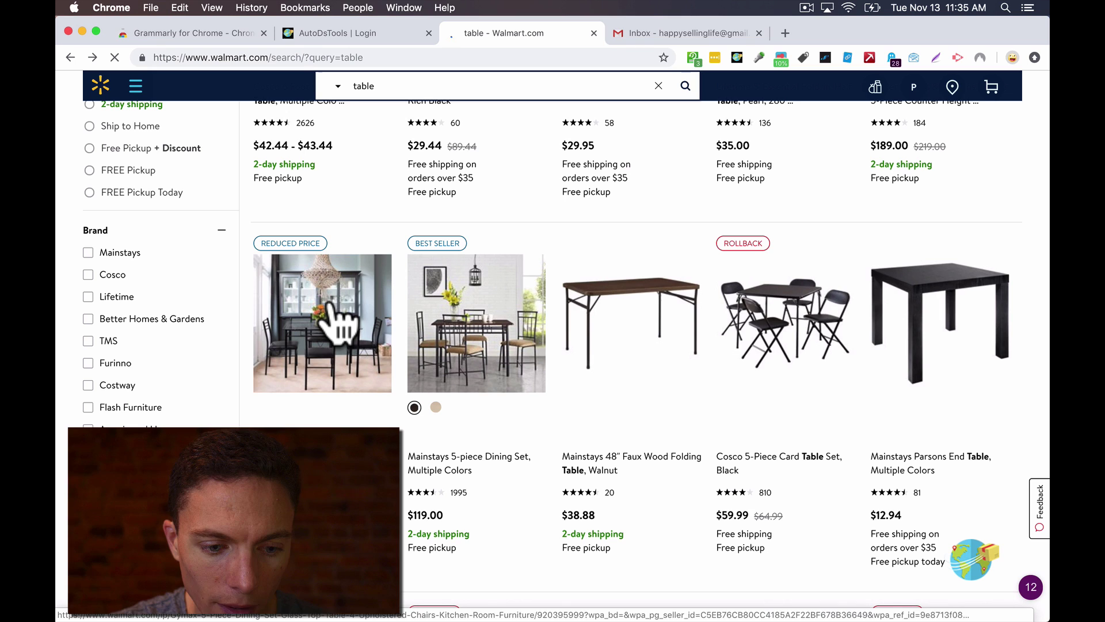
Open the $139.99 Gymax 5 Piece Dining Set page and select its full product title
{"action": "left_click", "coordinate": [288, 319]}
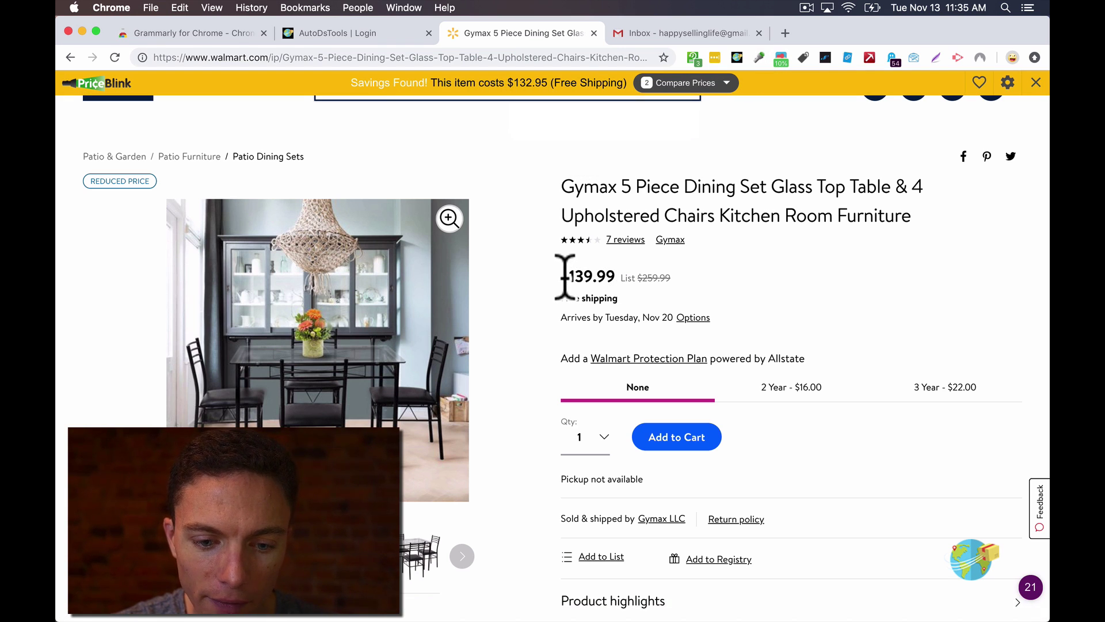
{"action": "left_click_drag", "start_coordinate": [564, 276], "coordinate": [611, 278]}
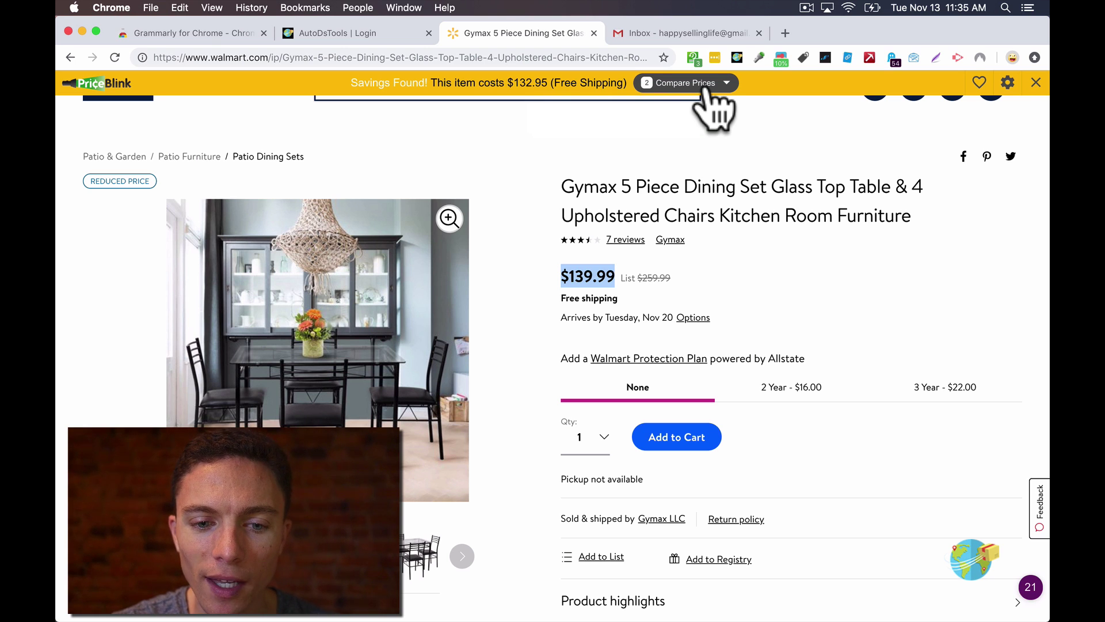
{"action": "triple_click", "coordinate": [710, 188]}
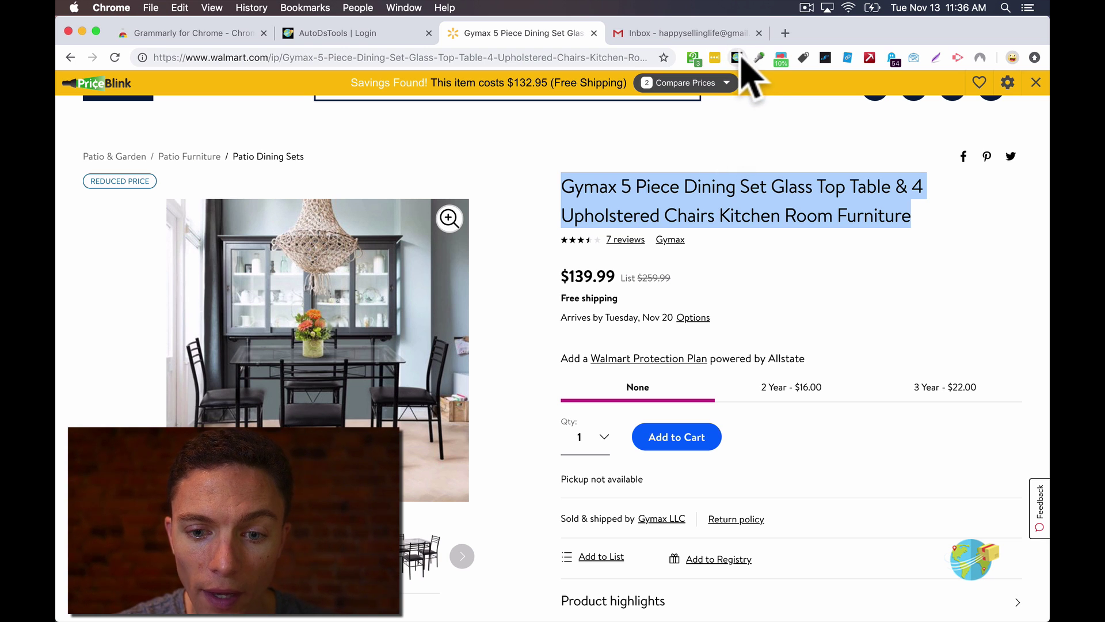
{"action": "left_click", "coordinate": [759, 164]}
{"action": "triple_click", "coordinate": [723, 196]}
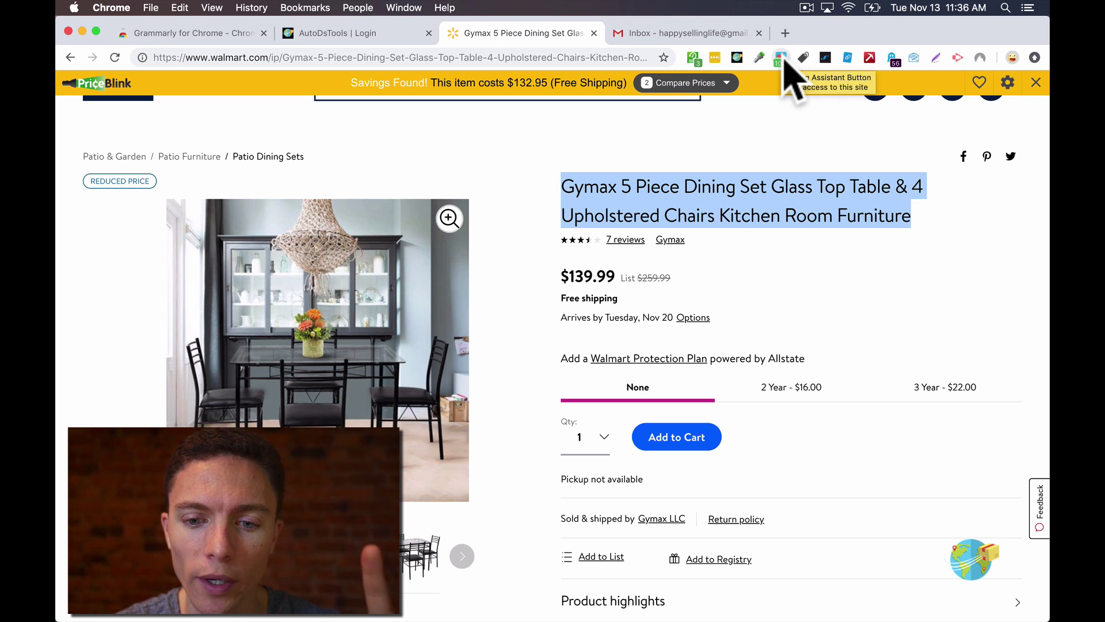
In a new tab, search Google for simplybestcoupons and open SimplyBestCoupons.com
{"action": "left_click", "coordinate": [785, 33]}
{"action": "type", "text": "sim"}
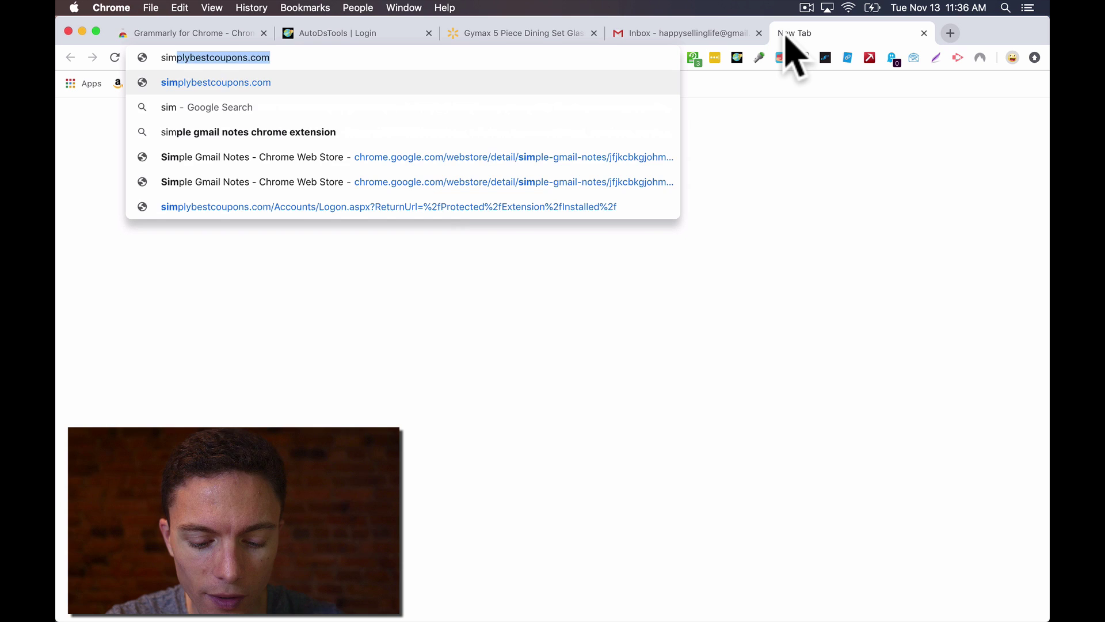
{"action": "type", "text": "plybe"}
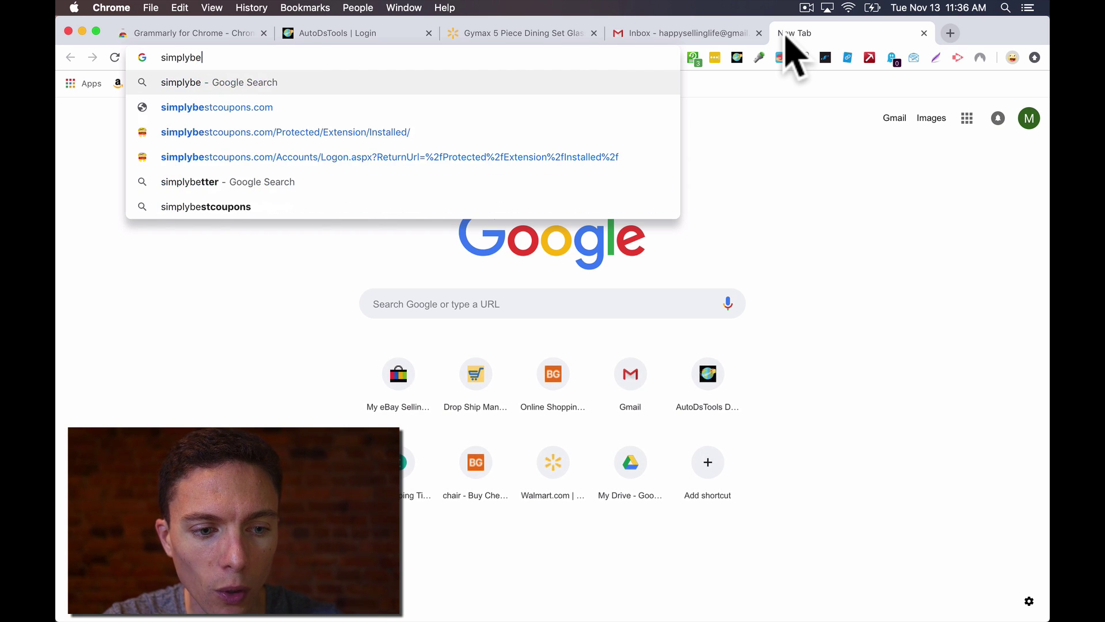
{"action": "key", "text": "Return"}
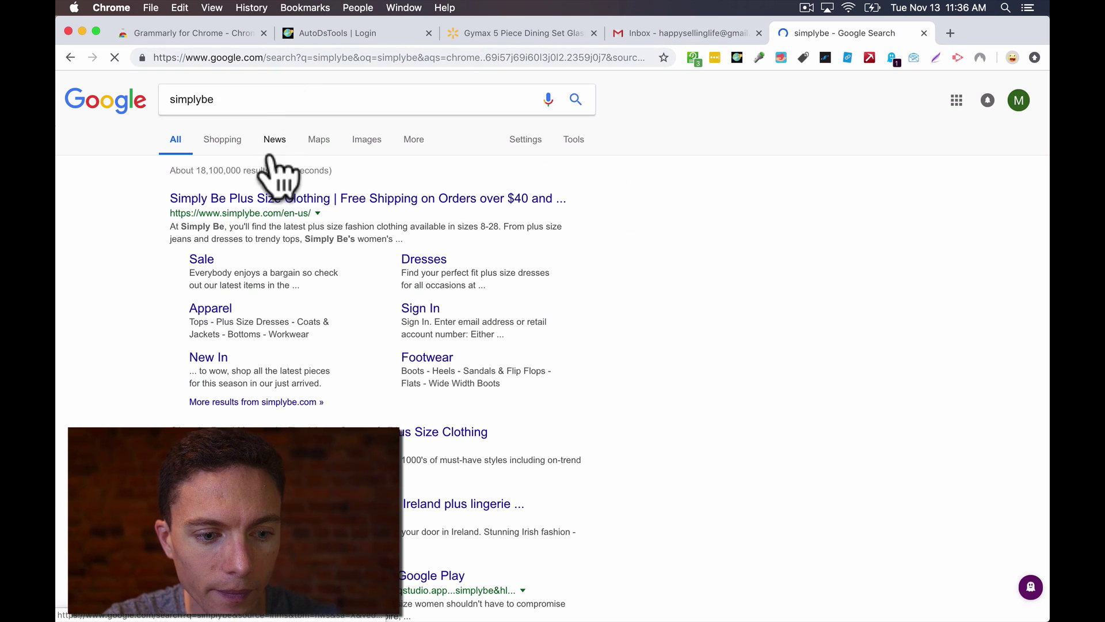
{"action": "left_click", "coordinate": [264, 99]}
{"action": "type", "text": "st"}
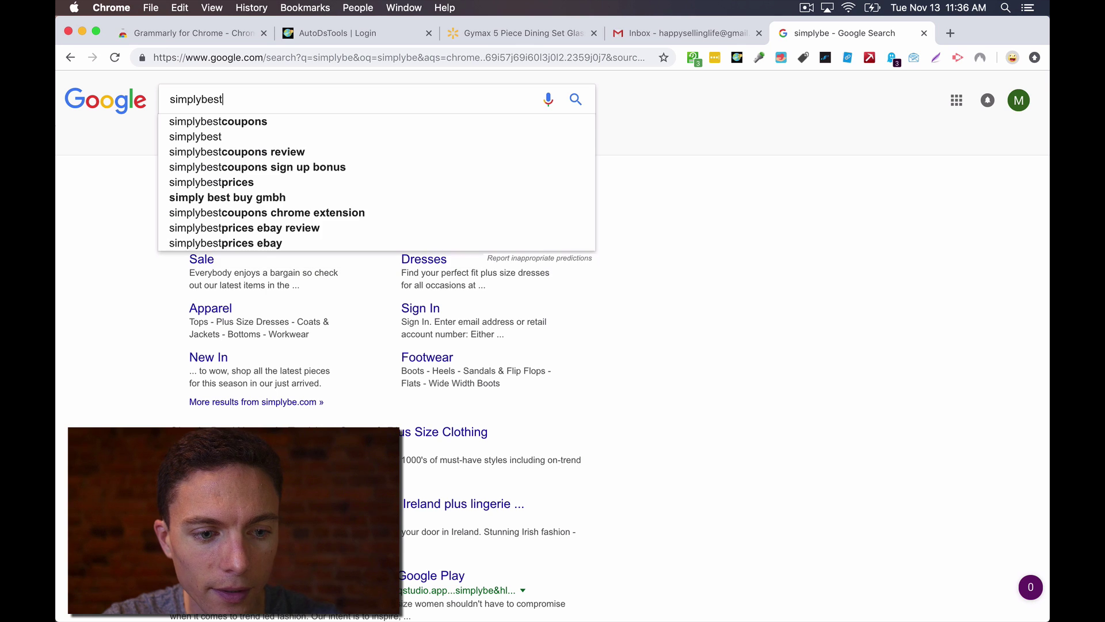
{"action": "left_click", "coordinate": [242, 128]}
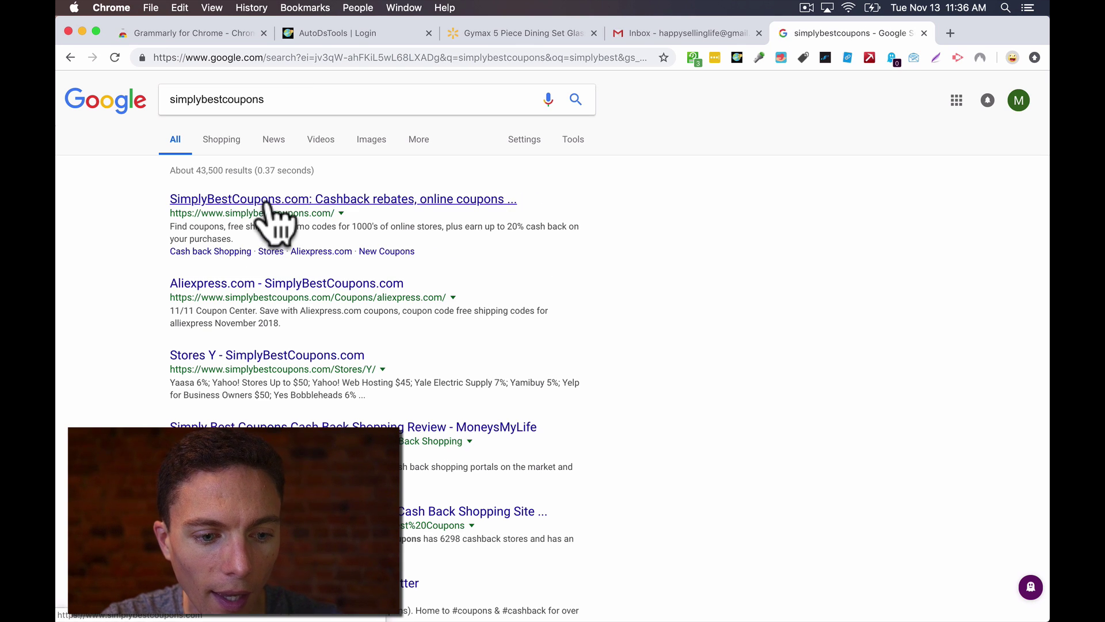
{"action": "left_click", "coordinate": [267, 201]}
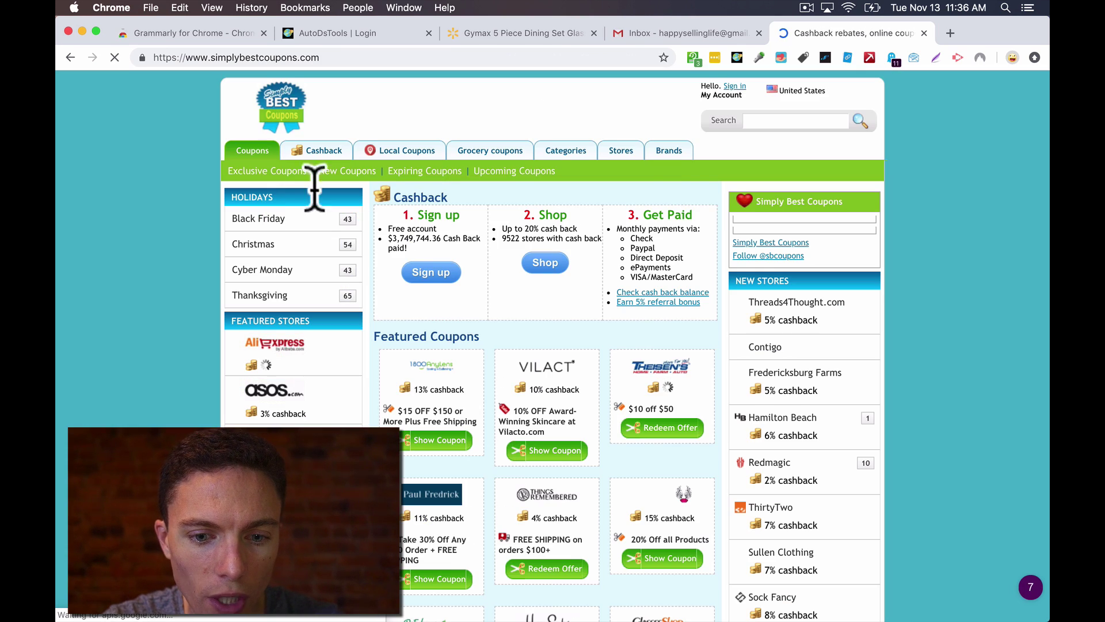
Look up Walmart on the site, highlight its 3.5% Cashback, then close the tab
{"action": "left_click", "coordinate": [779, 121]}
{"action": "type", "text": "wa"}
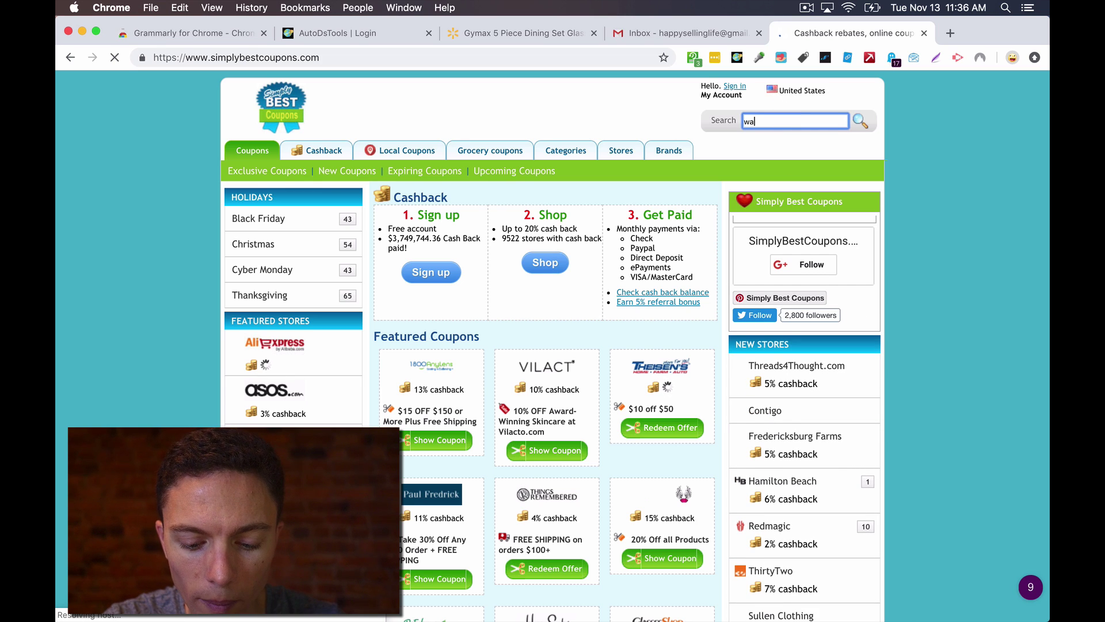
{"action": "type", "text": "lmart"}
{"action": "key", "text": "Return"}
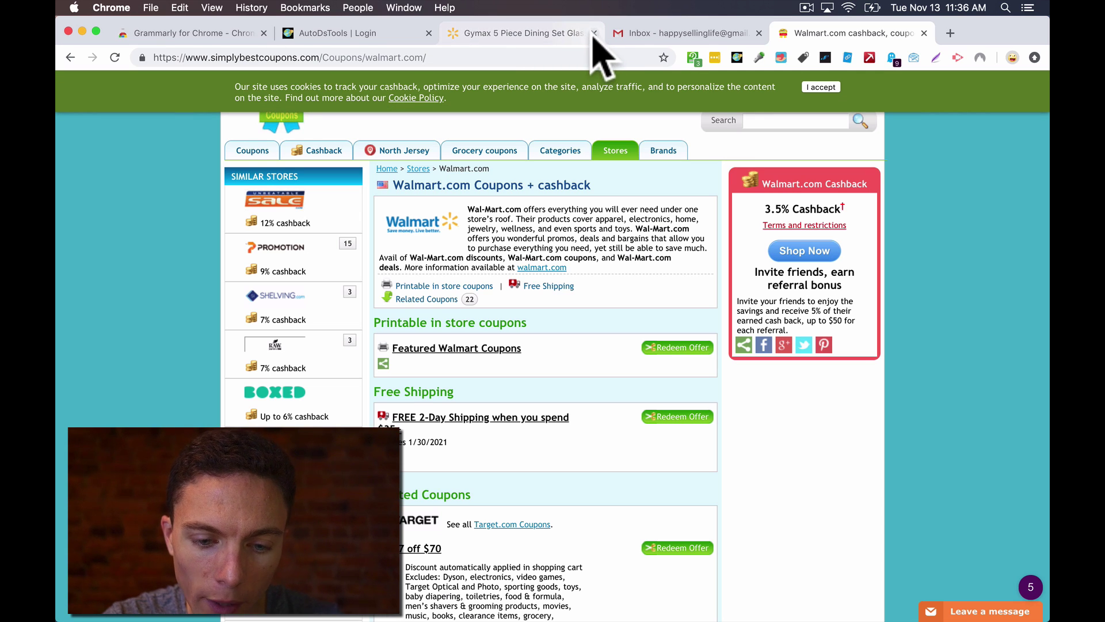
{"action": "double_click", "coordinate": [776, 208]}
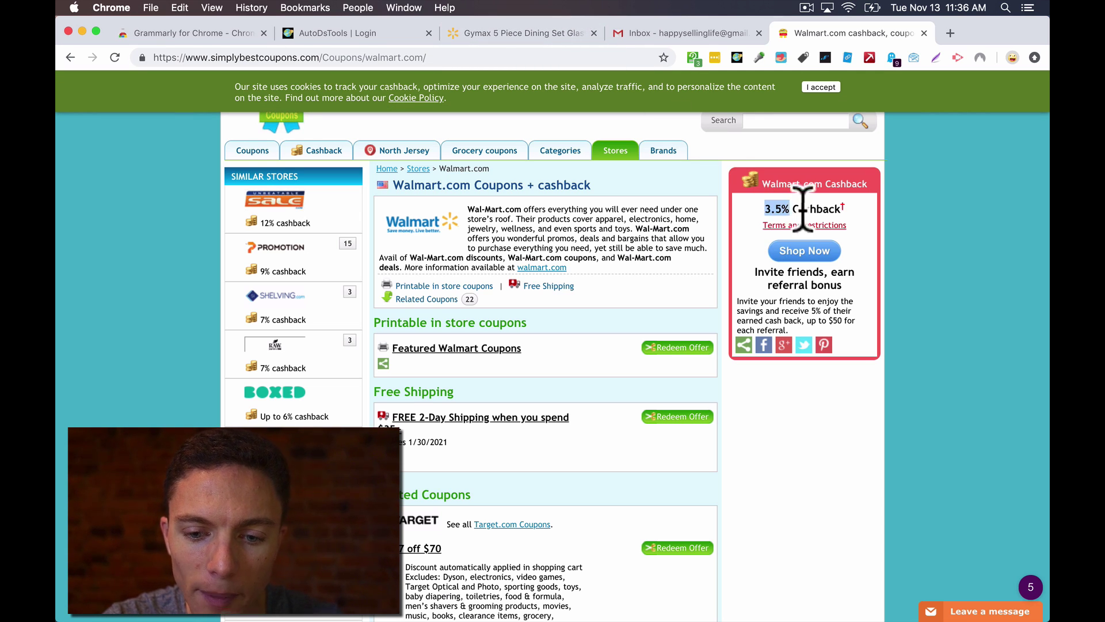
{"action": "left_click_drag", "start_coordinate": [803, 209], "coordinate": [841, 209]}
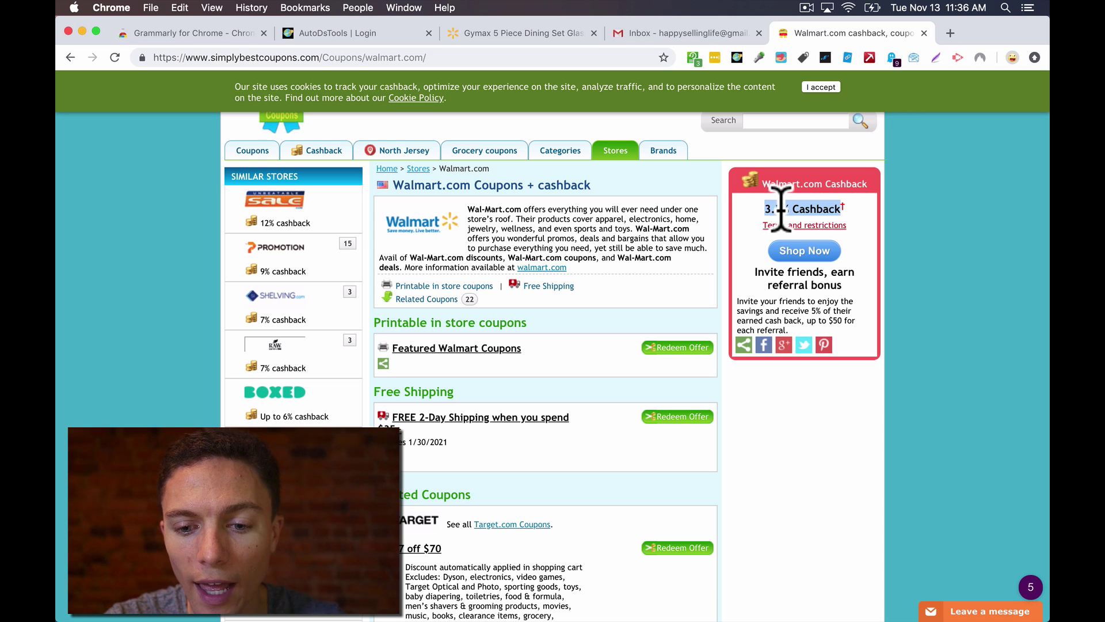
{"action": "left_click", "coordinate": [923, 33]}
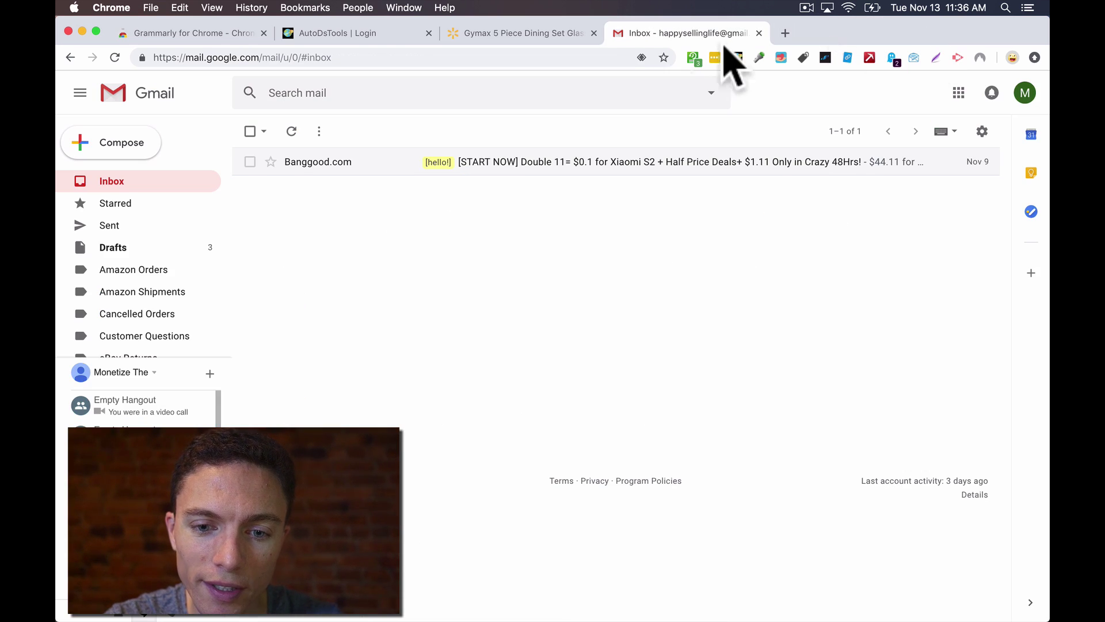
Activate Giving Assistant's 10% cash back on the Gymax dining set page and dismiss the popup
{"action": "left_click", "coordinate": [376, 34]}
{"action": "left_click", "coordinate": [470, 34]}
{"action": "left_click", "coordinate": [869, 328]}
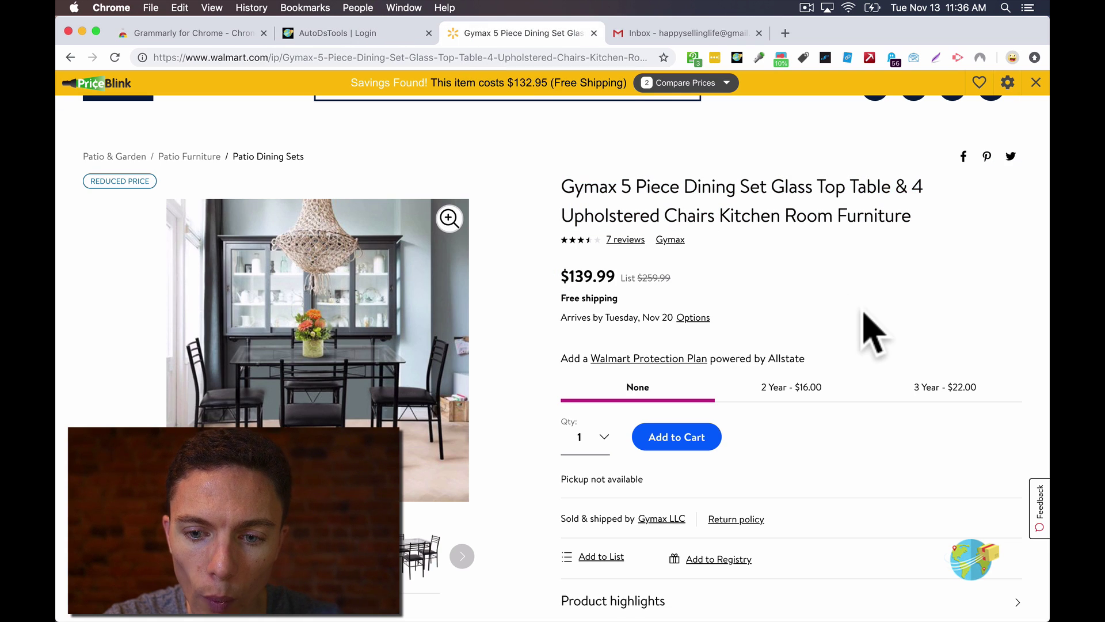
{"action": "left_click", "coordinate": [783, 59]}
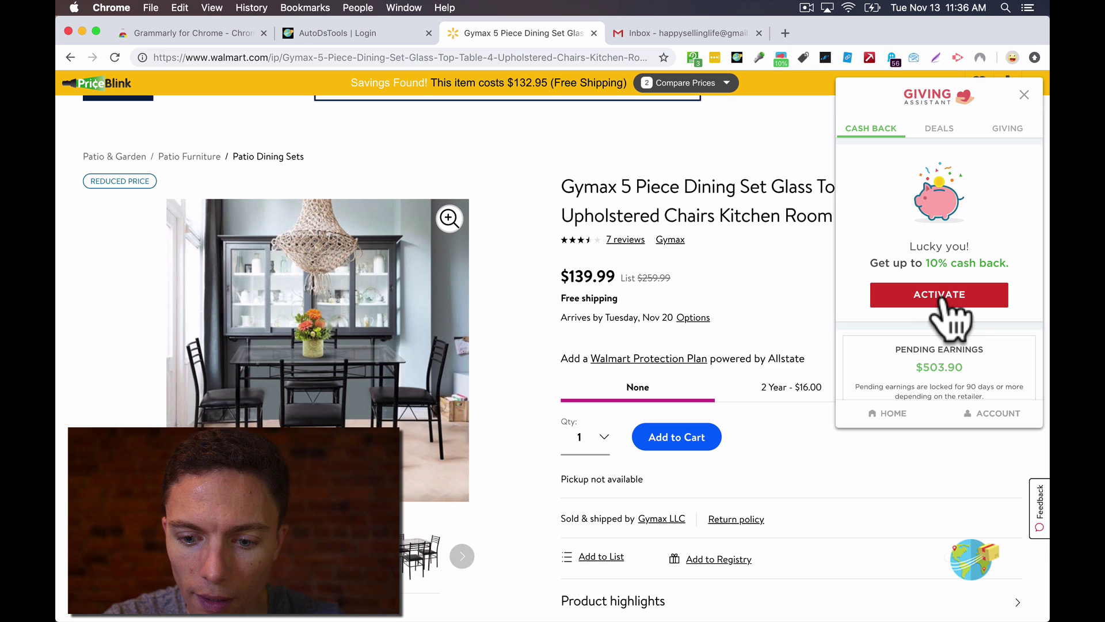
{"action": "left_click", "coordinate": [941, 296]}
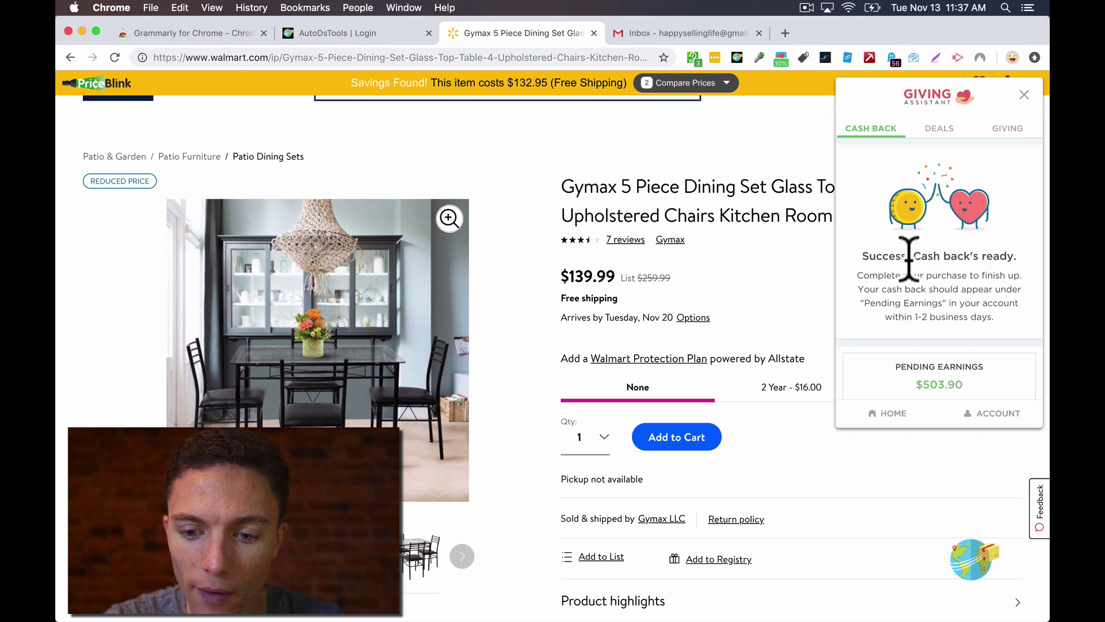
{"action": "triple_click", "coordinate": [909, 256]}
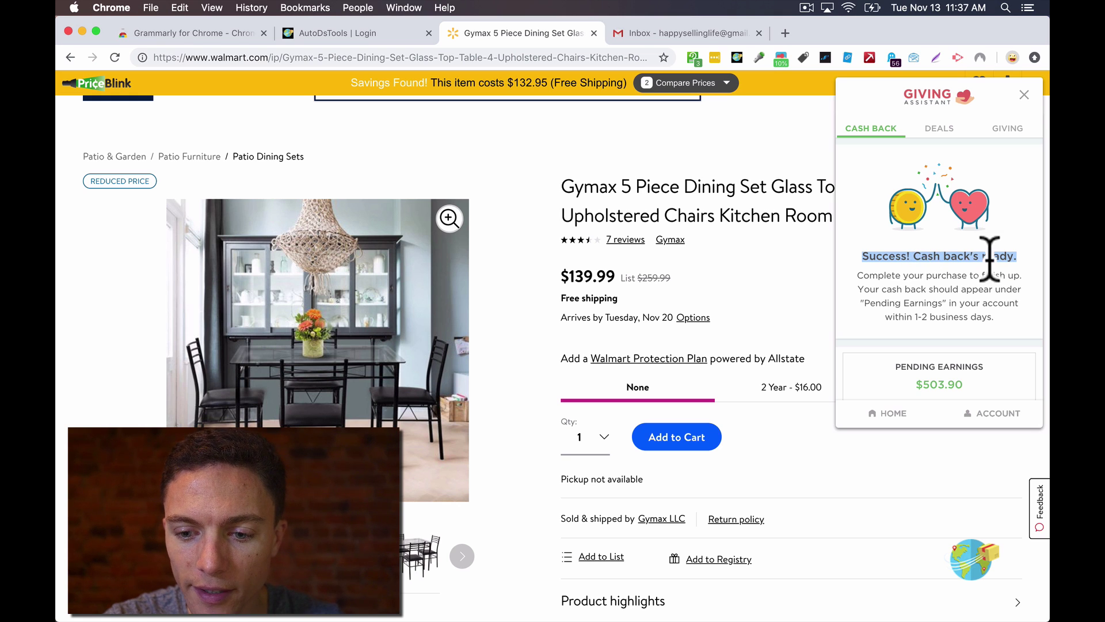
{"action": "left_click", "coordinate": [1024, 95]}
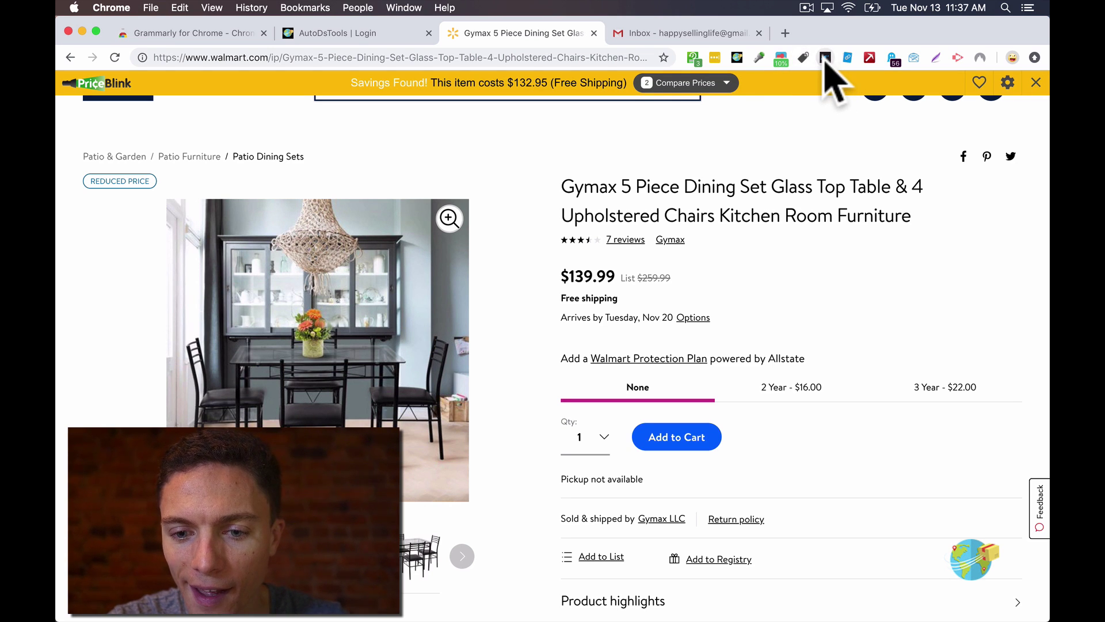
{"action": "left_click", "coordinate": [825, 58]}
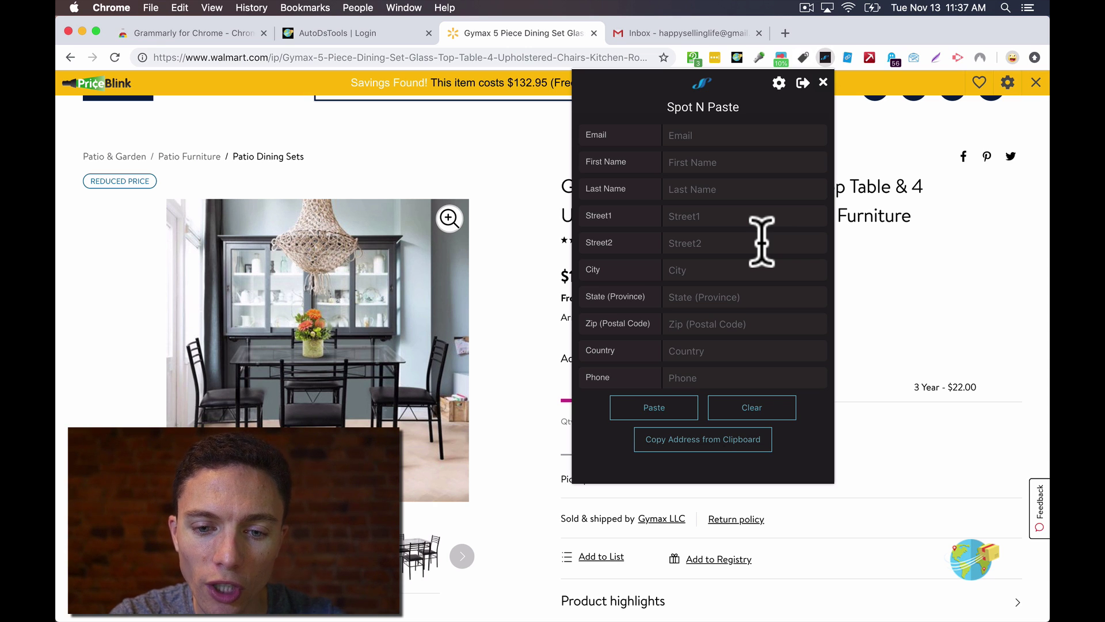
{"action": "triple_click", "coordinate": [733, 109]}
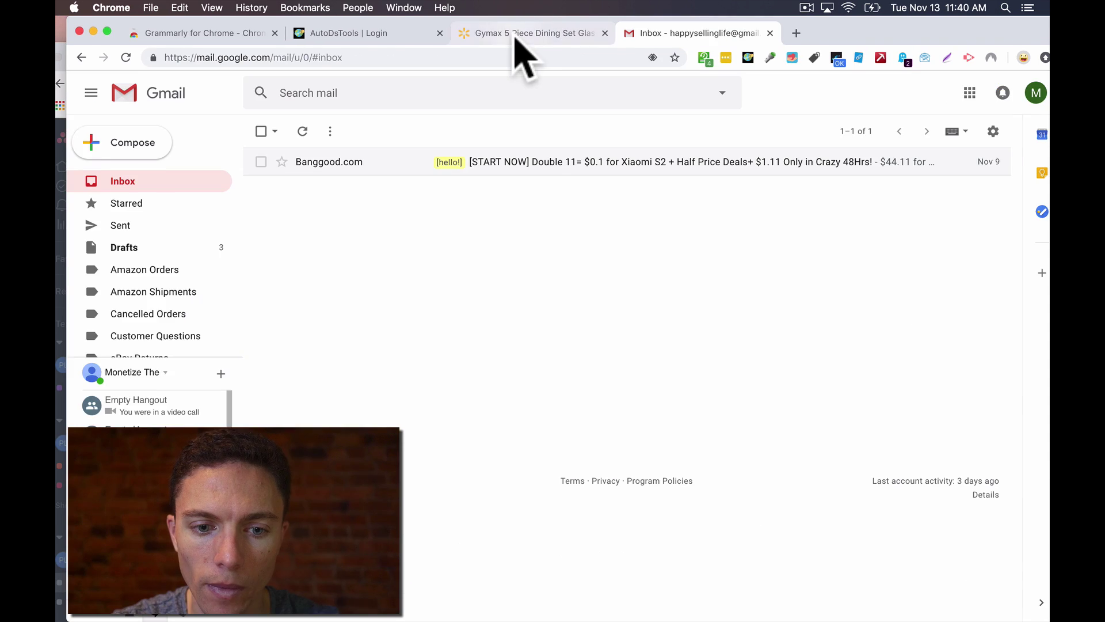
{"action": "left_click", "coordinate": [514, 33]}
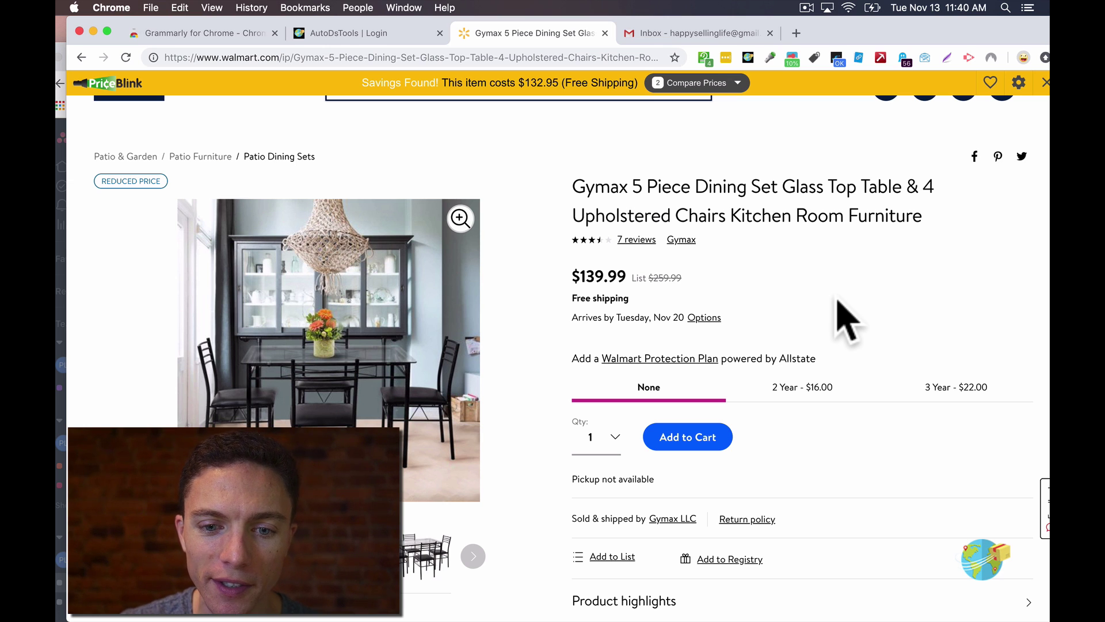
Switch to Gmail, glance at the saved clipboard entries, and start a new message
{"action": "left_click", "coordinate": [704, 32]}
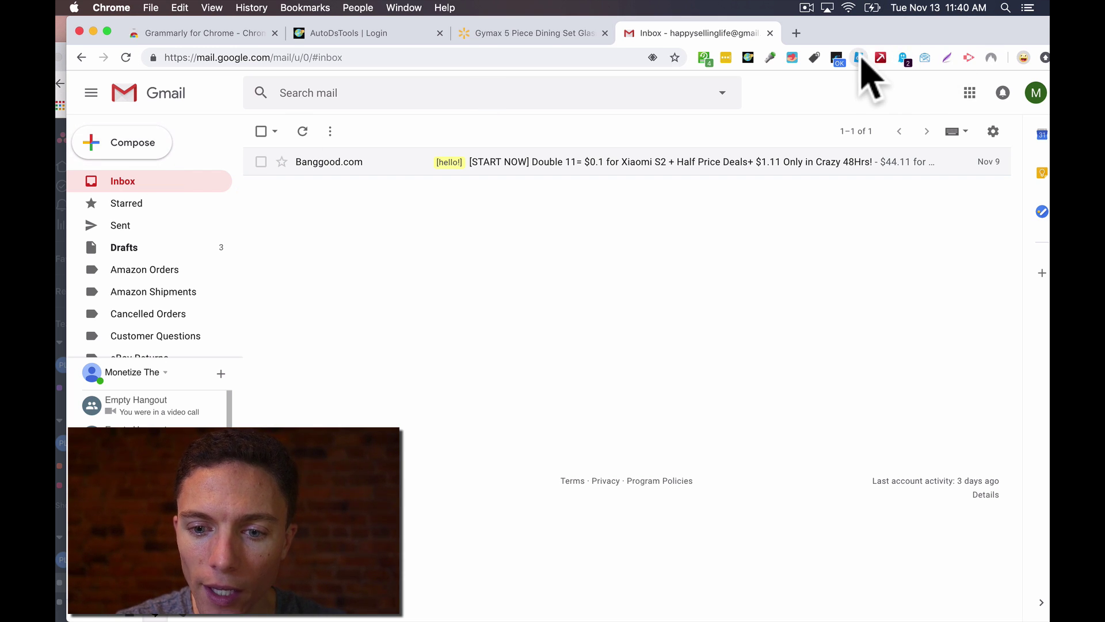
{"action": "left_click", "coordinate": [859, 58]}
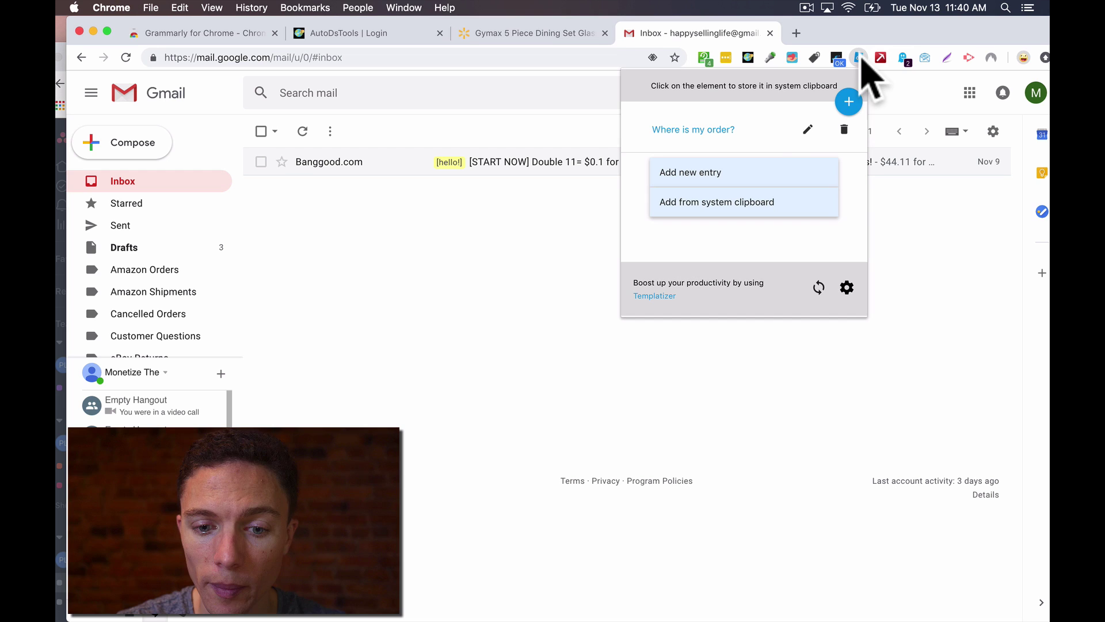
{"action": "left_click", "coordinate": [749, 398]}
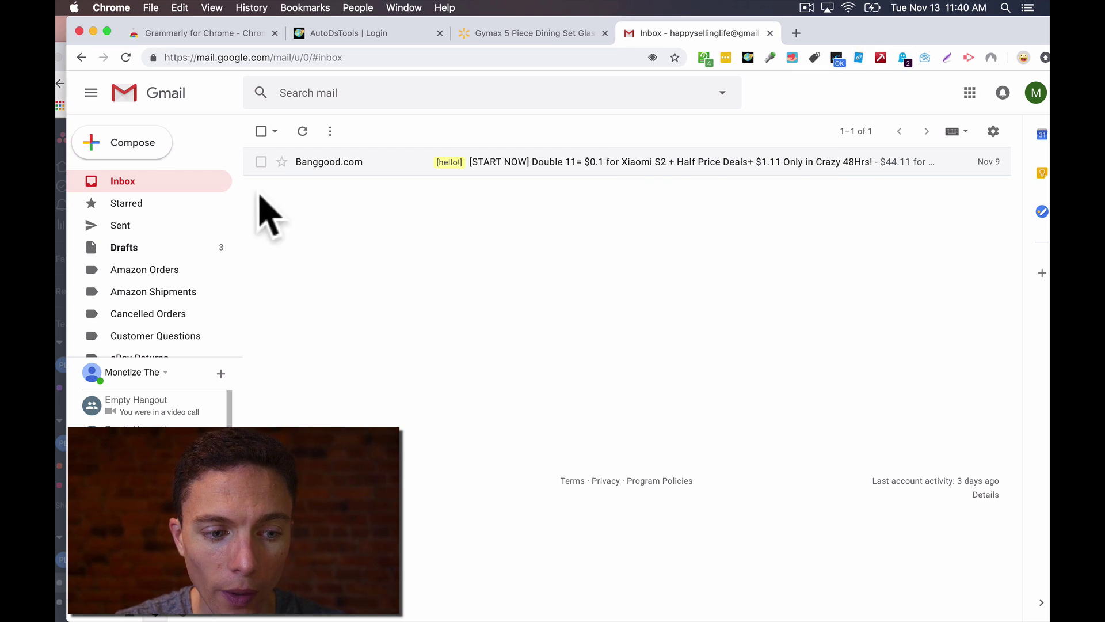
{"action": "left_click", "coordinate": [152, 147]}
Insert the Permanent clipboard's 'Where is my order?' reply into the message body
{"action": "left_click", "coordinate": [670, 364]}
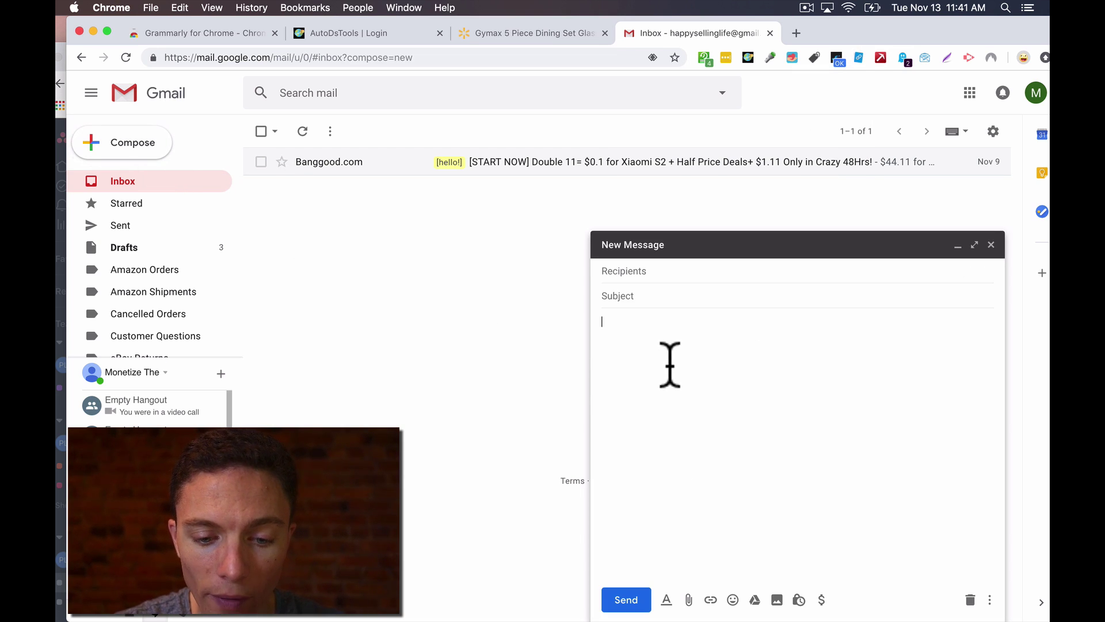
{"action": "right_click", "coordinate": [648, 338]}
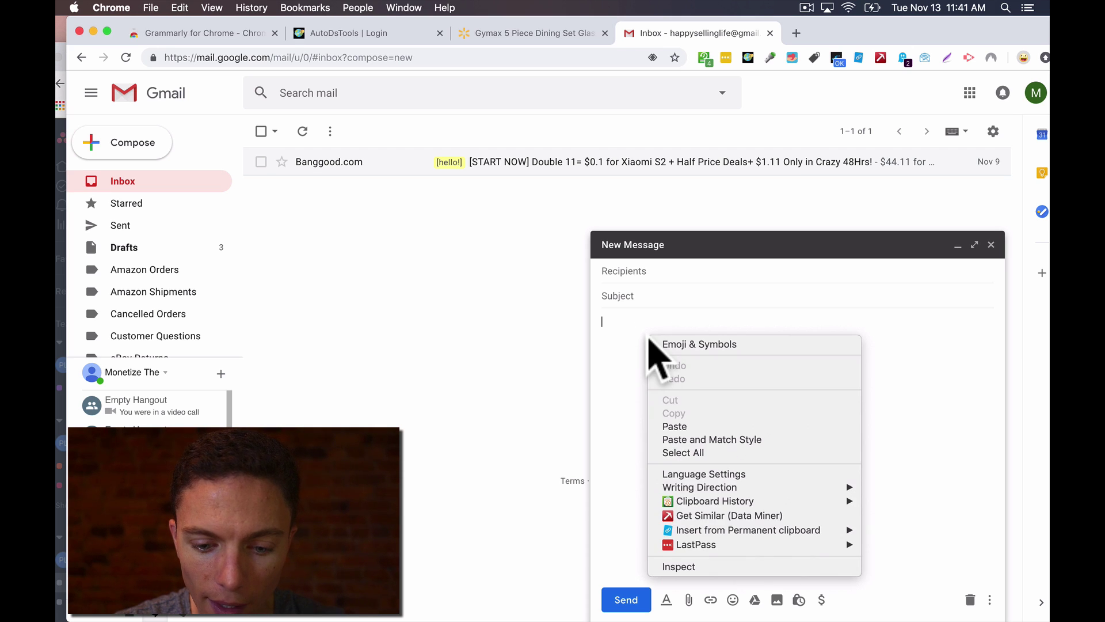
{"action": "mouse_move", "coordinate": [716, 534]}
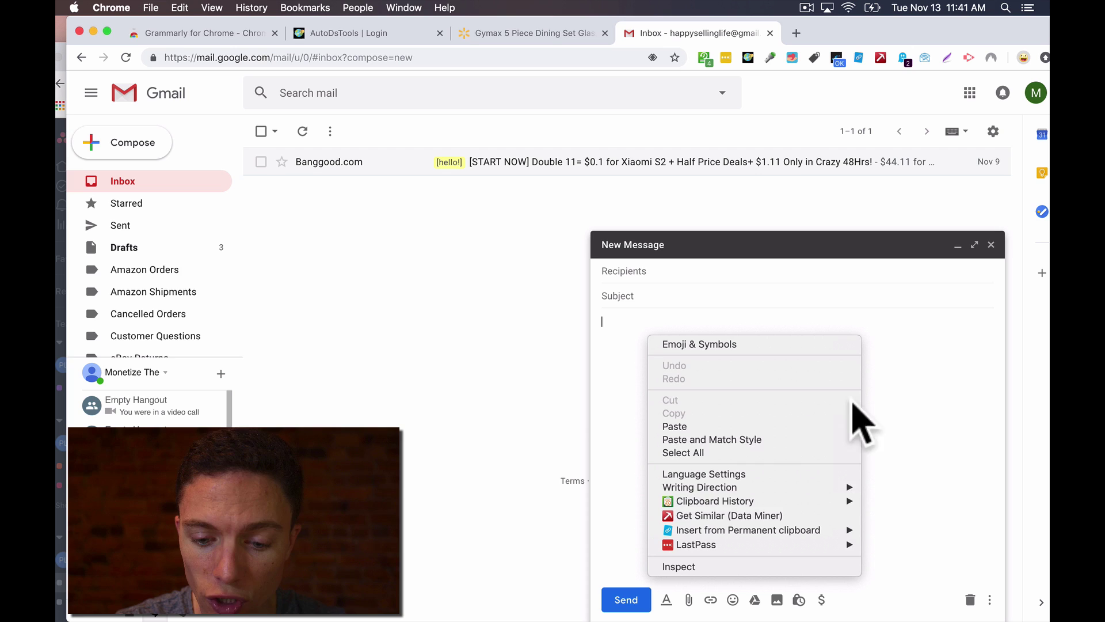
{"action": "mouse_move", "coordinate": [842, 530]}
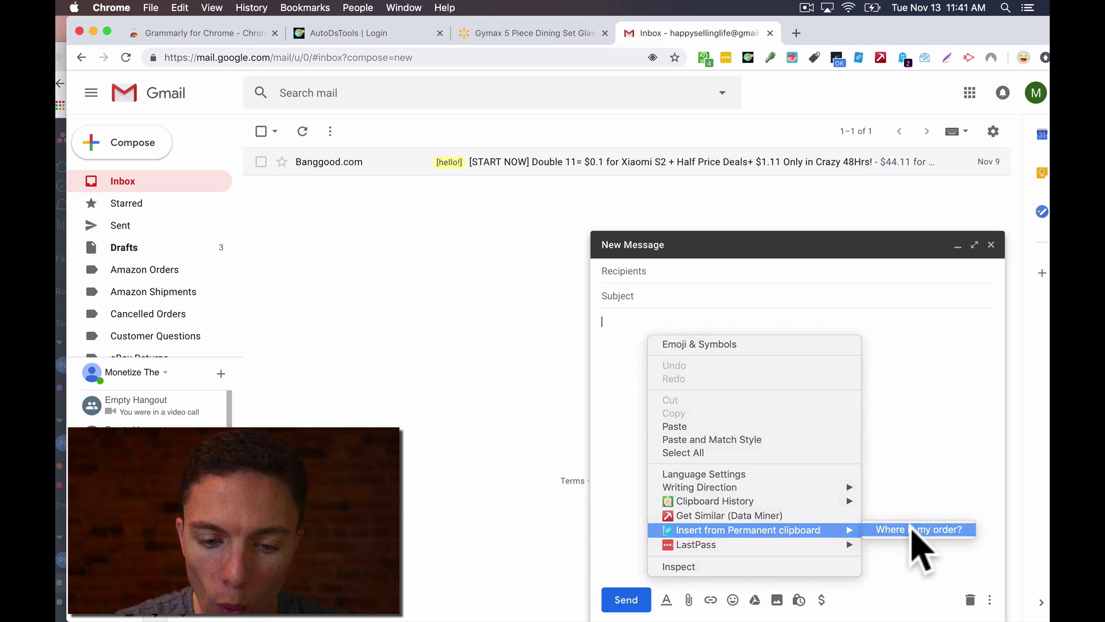
{"action": "left_click", "coordinate": [912, 529]}
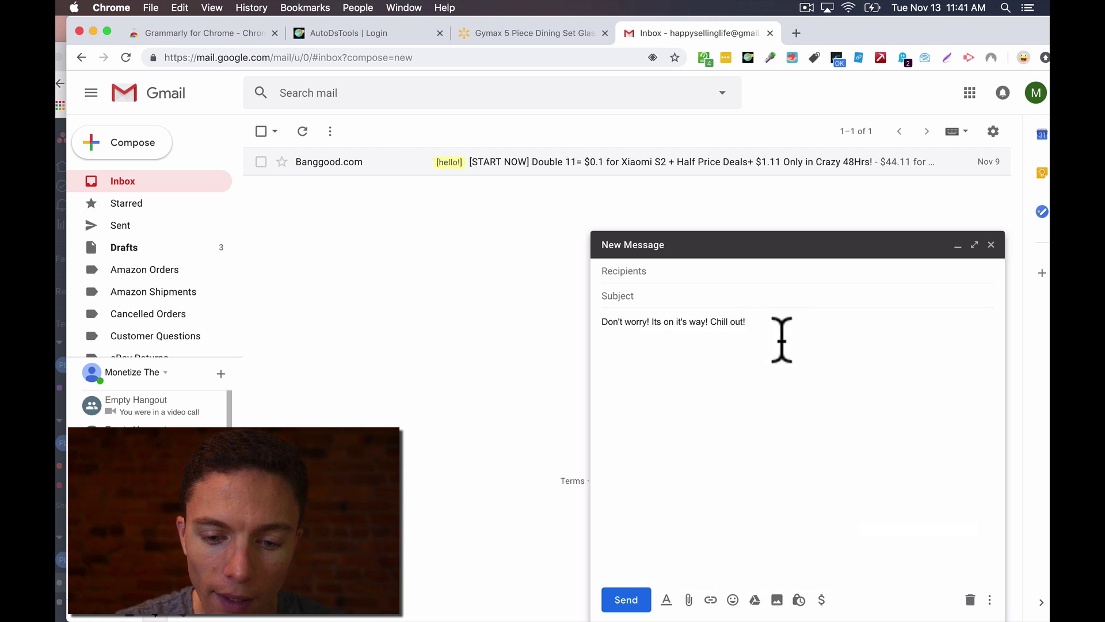
{"action": "left_click_drag", "start_coordinate": [782, 339], "coordinate": [592, 339]}
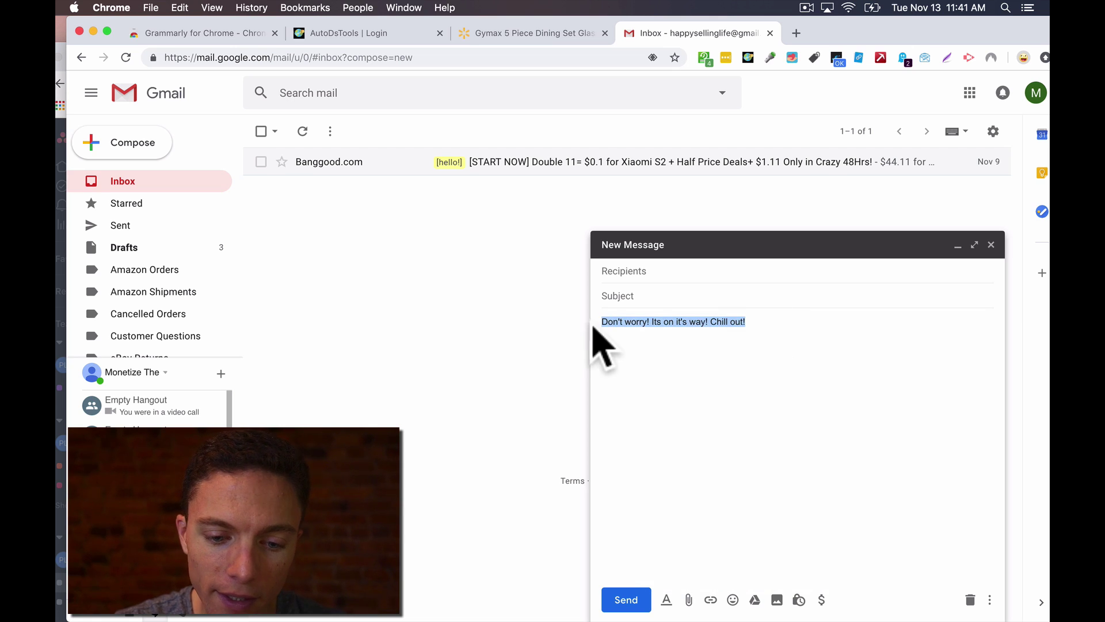
{"action": "left_click", "coordinate": [644, 325]}
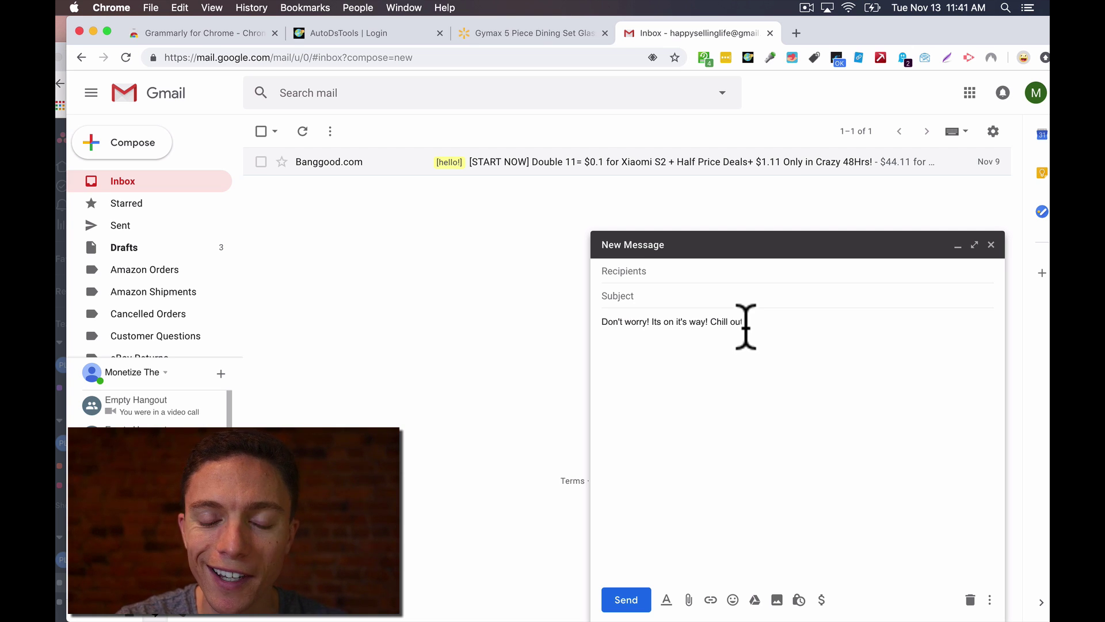
{"action": "left_click_drag", "start_coordinate": [746, 325], "coordinate": [593, 333]}
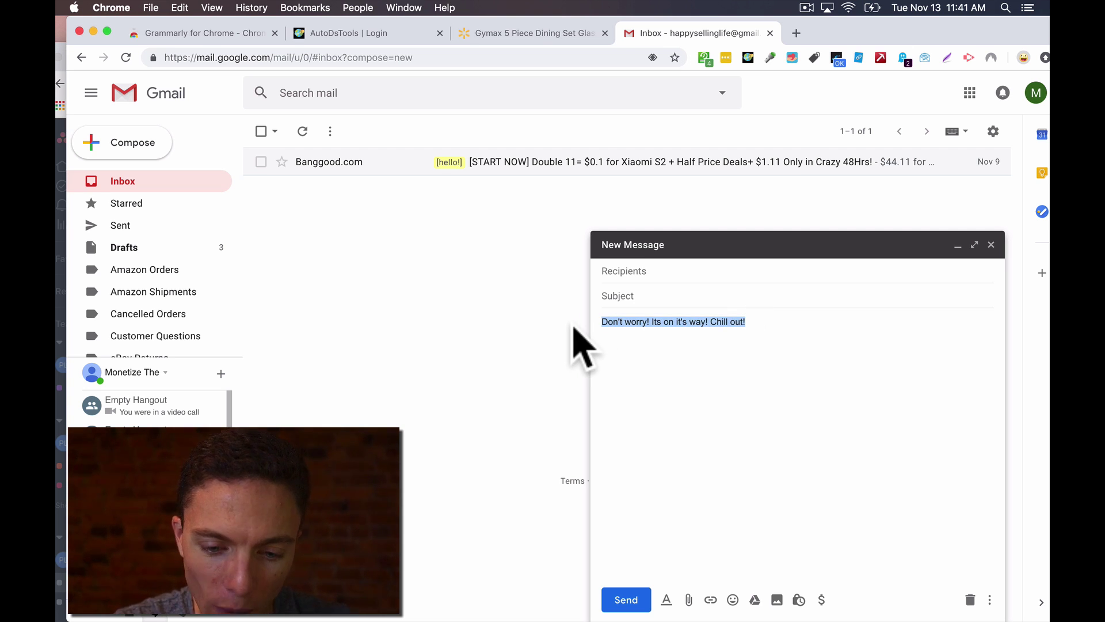
Replace the draft body with "Because I'm a dropshipper!!" and add that line to the Permanent clipboard
{"action": "key", "text": "BackSpace"}
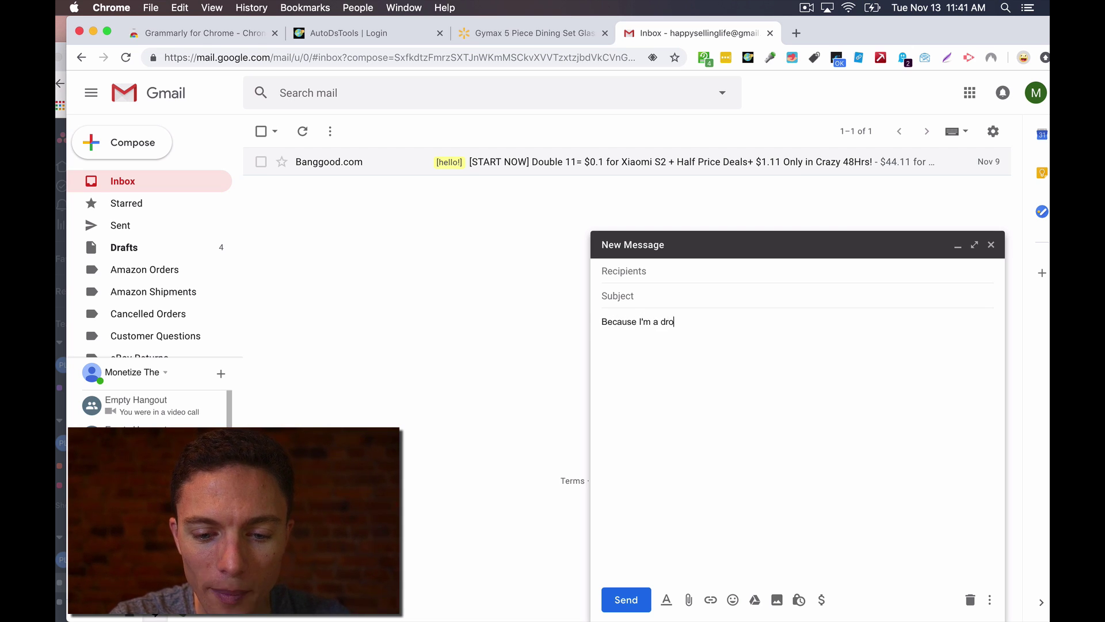
{"action": "type", "text": "!!"}
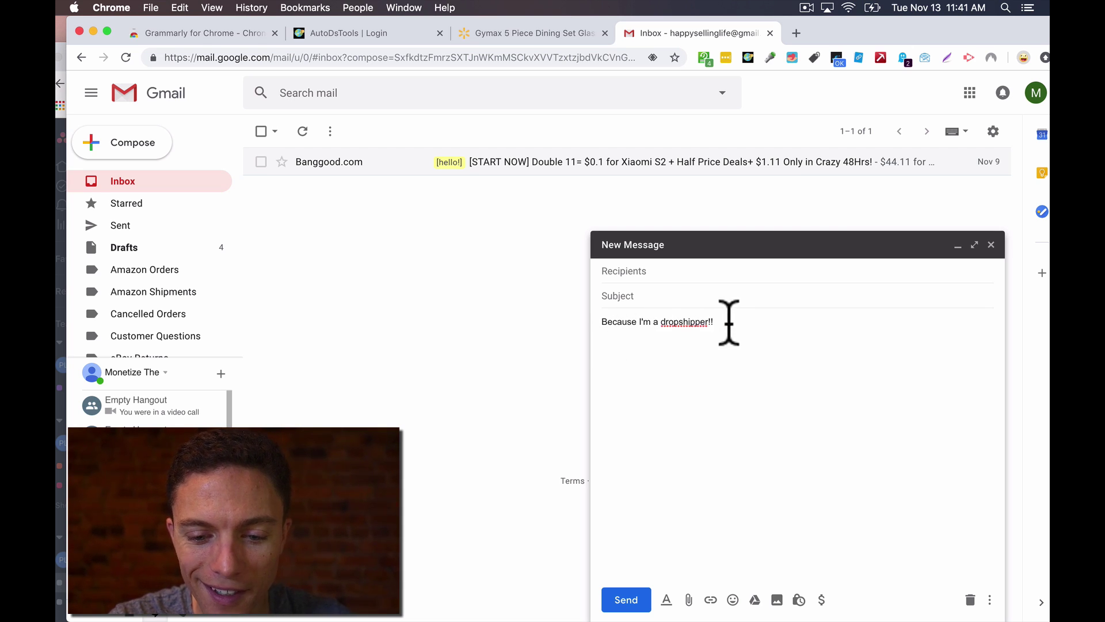
{"action": "left_click_drag", "start_coordinate": [727, 320], "coordinate": [567, 343]}
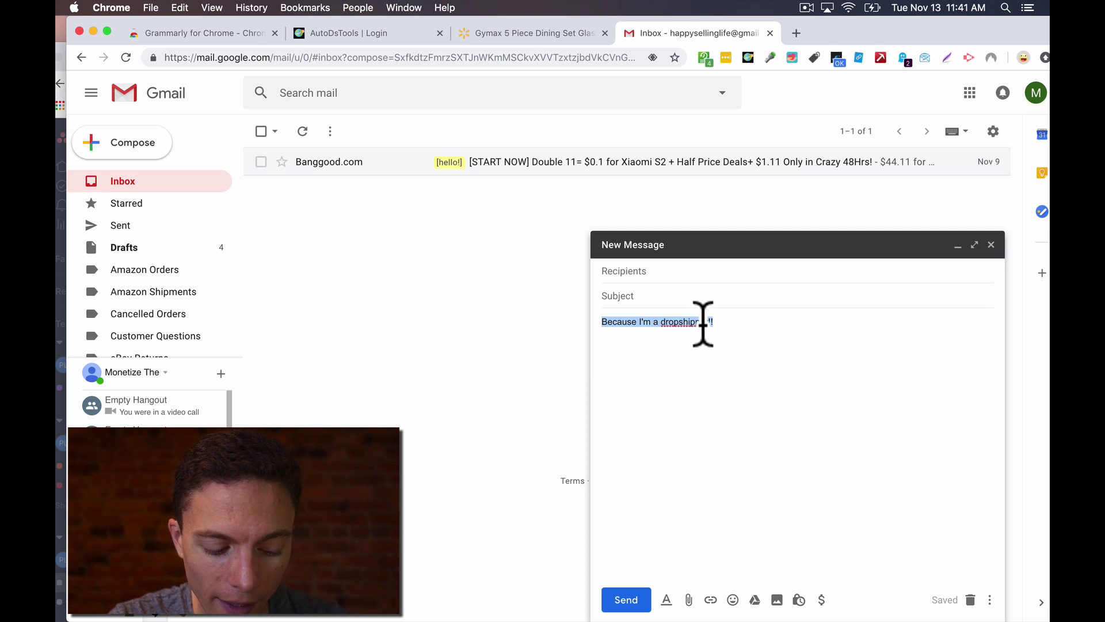
{"action": "right_click", "coordinate": [709, 337]}
{"action": "mouse_move", "coordinate": [813, 550]}
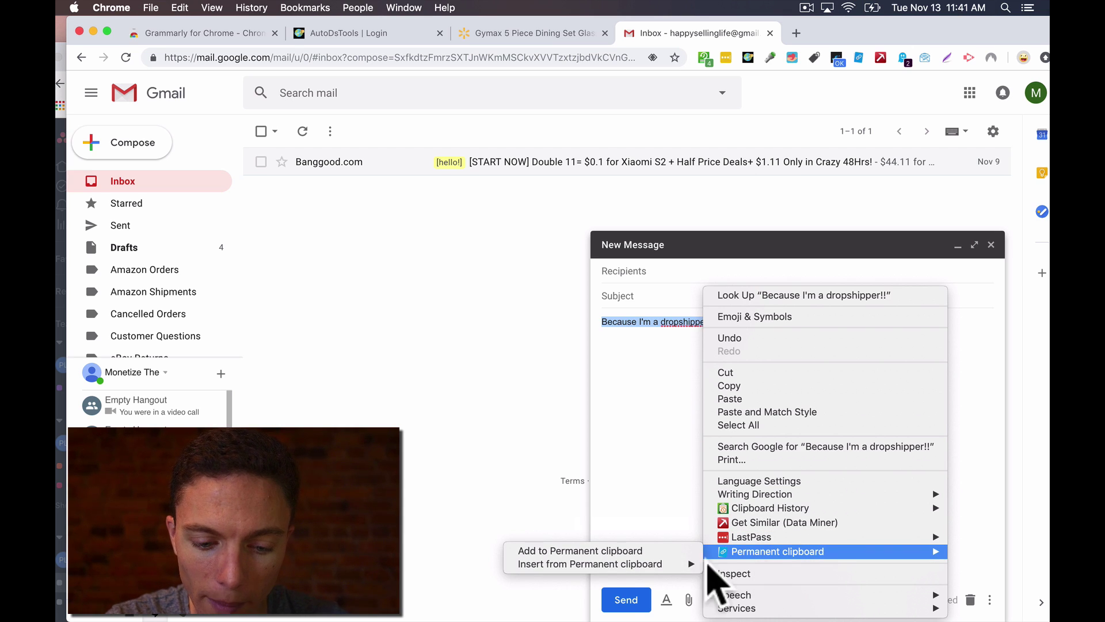
{"action": "left_click", "coordinate": [641, 552]}
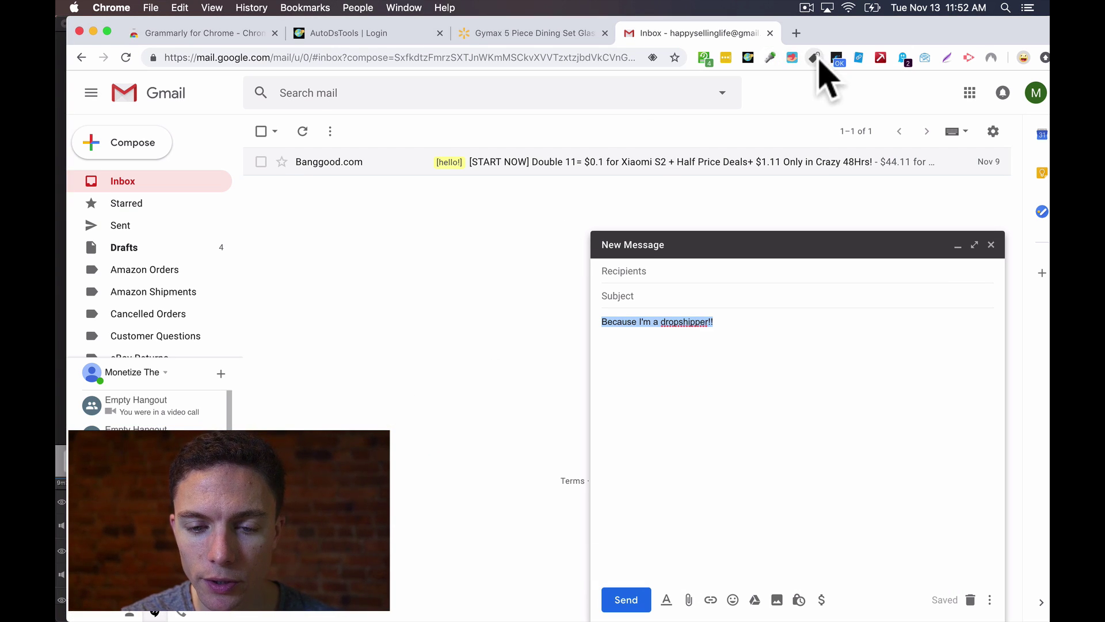
Retitle the "Because I'm a dropshipper!!" clipboard entry as "Why the box?" and save it
{"action": "left_click", "coordinate": [860, 57]}
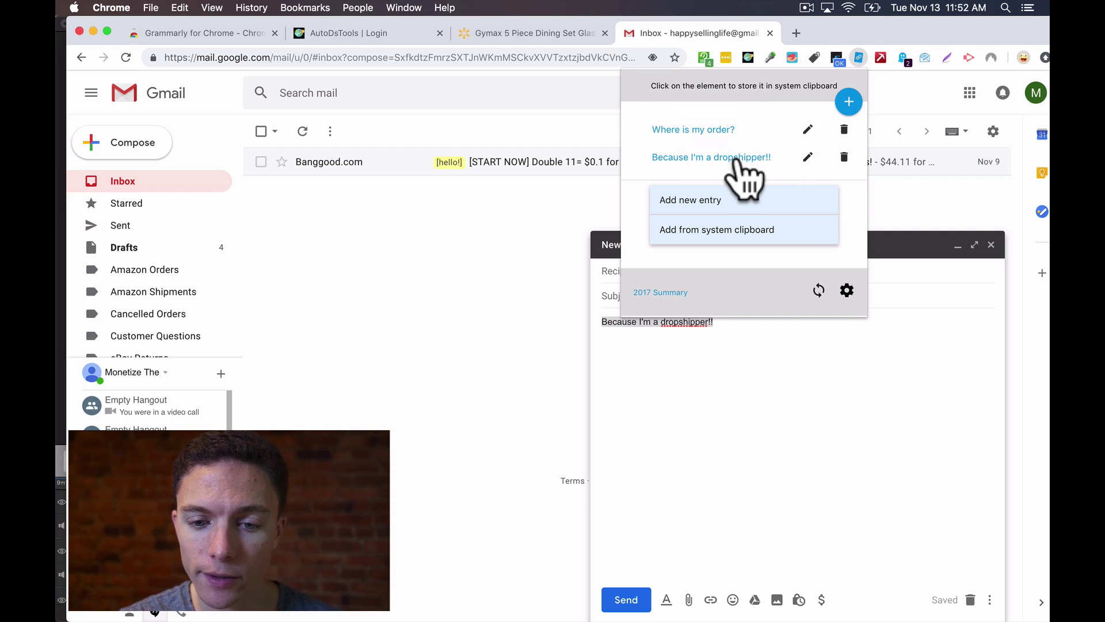
{"action": "left_click", "coordinate": [808, 157]}
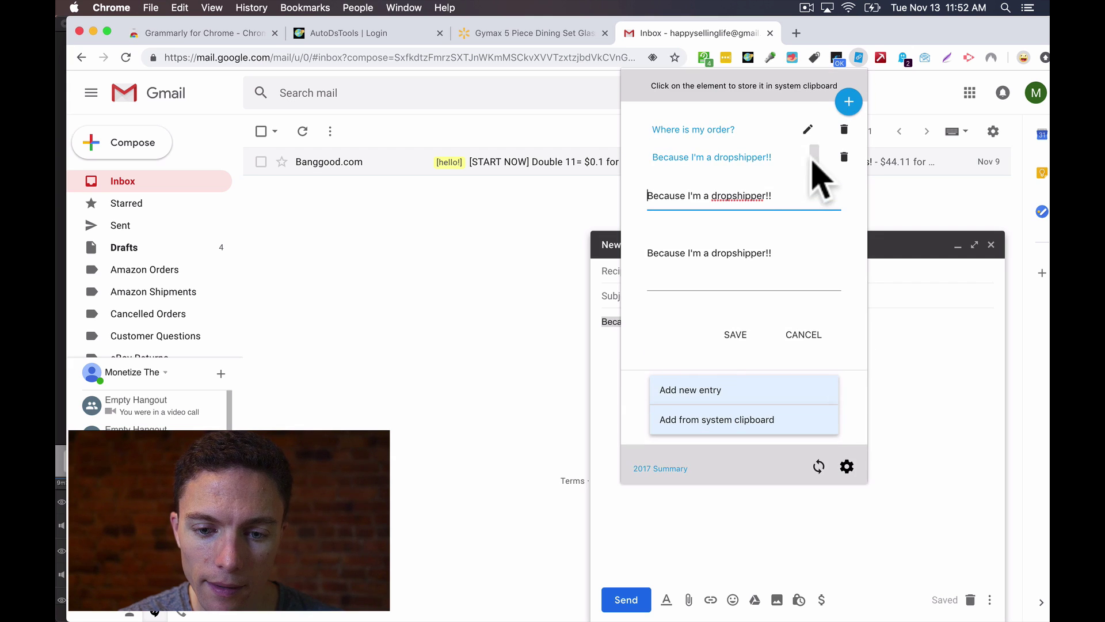
{"action": "left_click", "coordinate": [695, 255]}
{"action": "key", "text": "super+a"}
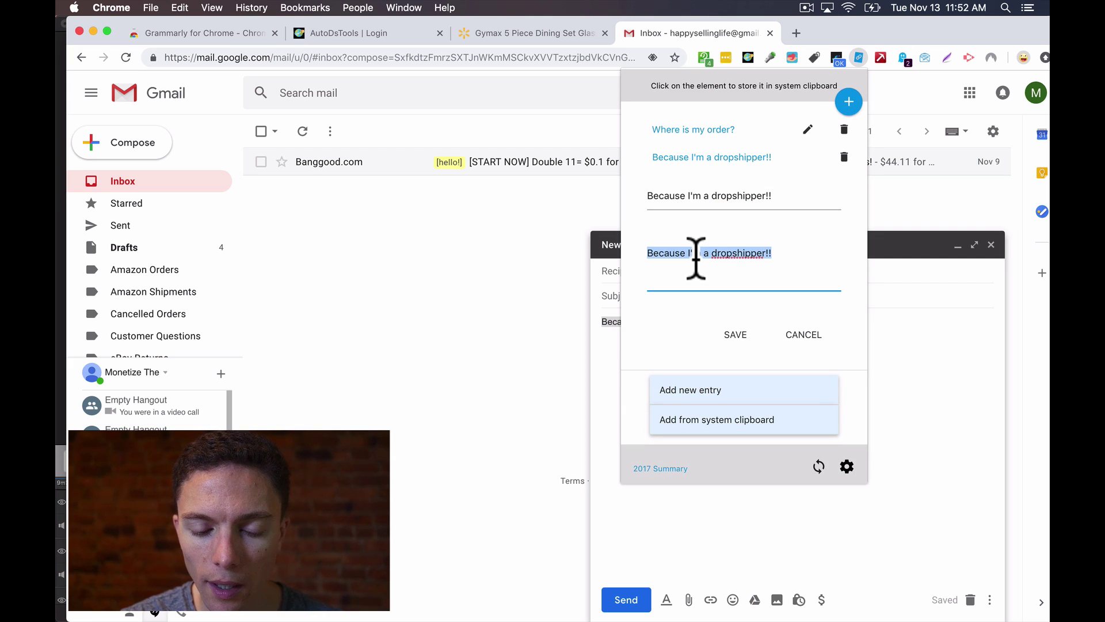
{"action": "double_click", "coordinate": [720, 196]}
{"action": "key", "text": "super+a"}
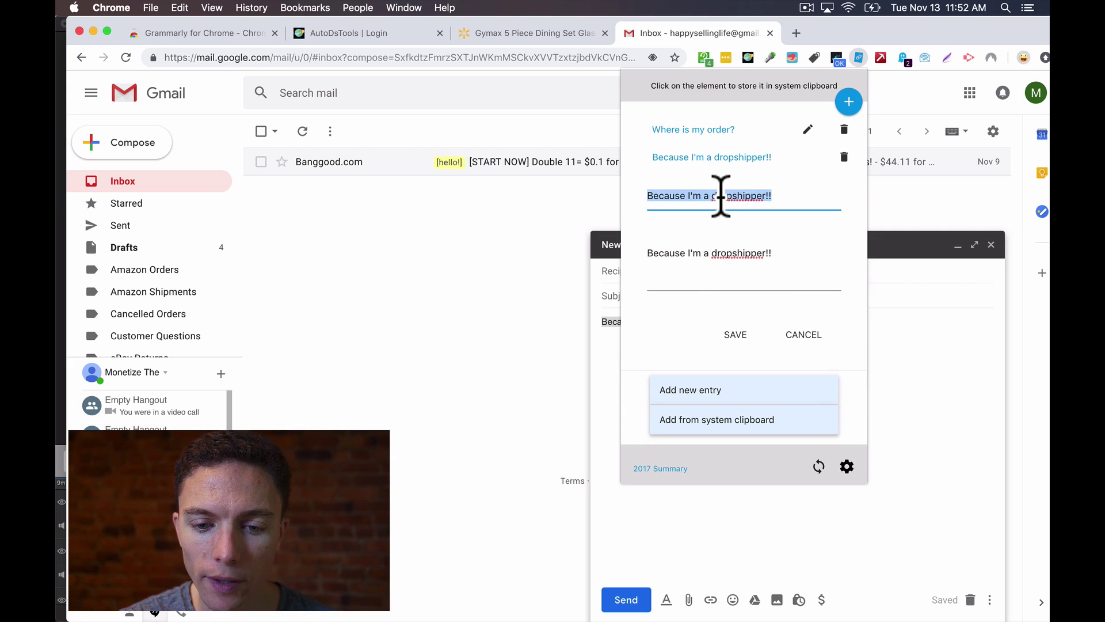
{"action": "left_click", "coordinate": [666, 253]}
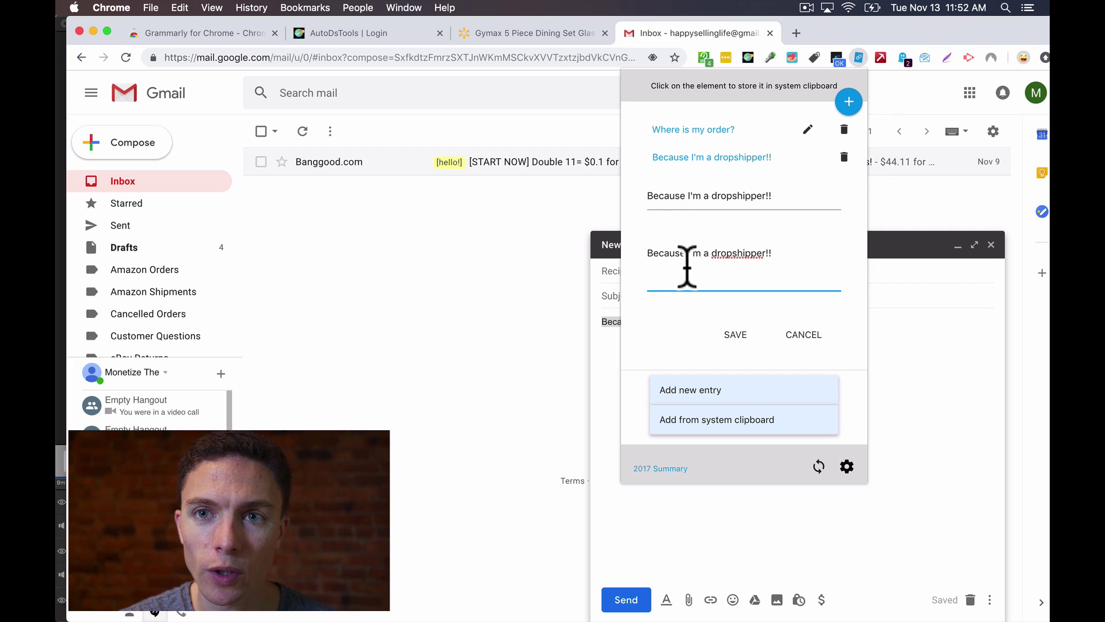
{"action": "double_click", "coordinate": [719, 195]}
{"action": "key", "text": "super+a"}
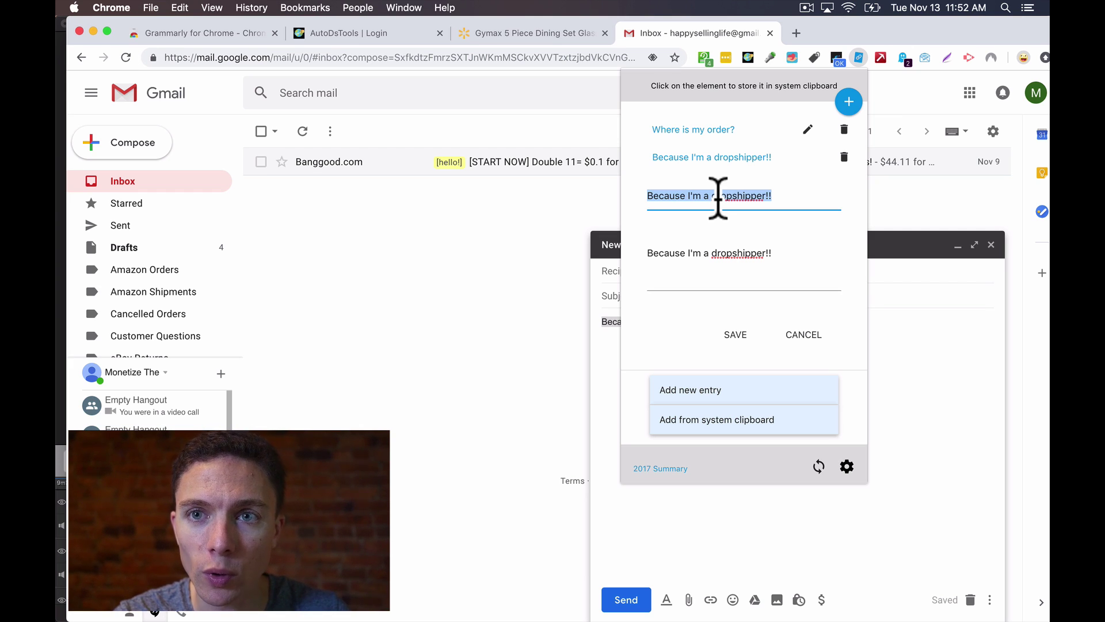
{"action": "type", "text": "Wh"}
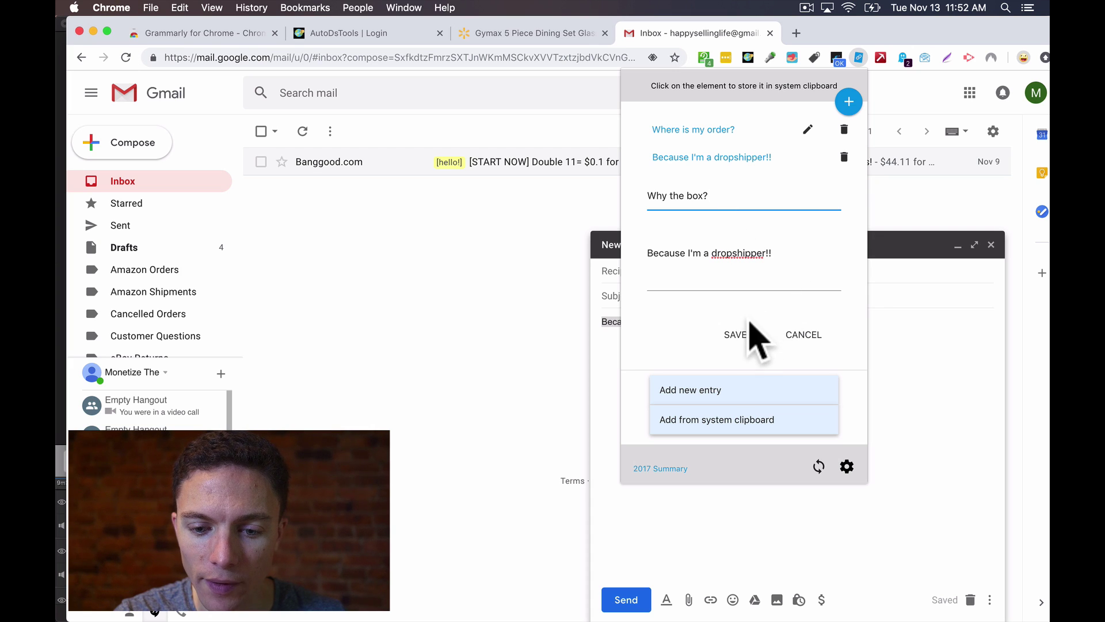
{"action": "left_click", "coordinate": [738, 333]}
Clear the message body and insert the "Why the box?" snippet from the Permanent clipboard
{"action": "left_click", "coordinate": [751, 368]}
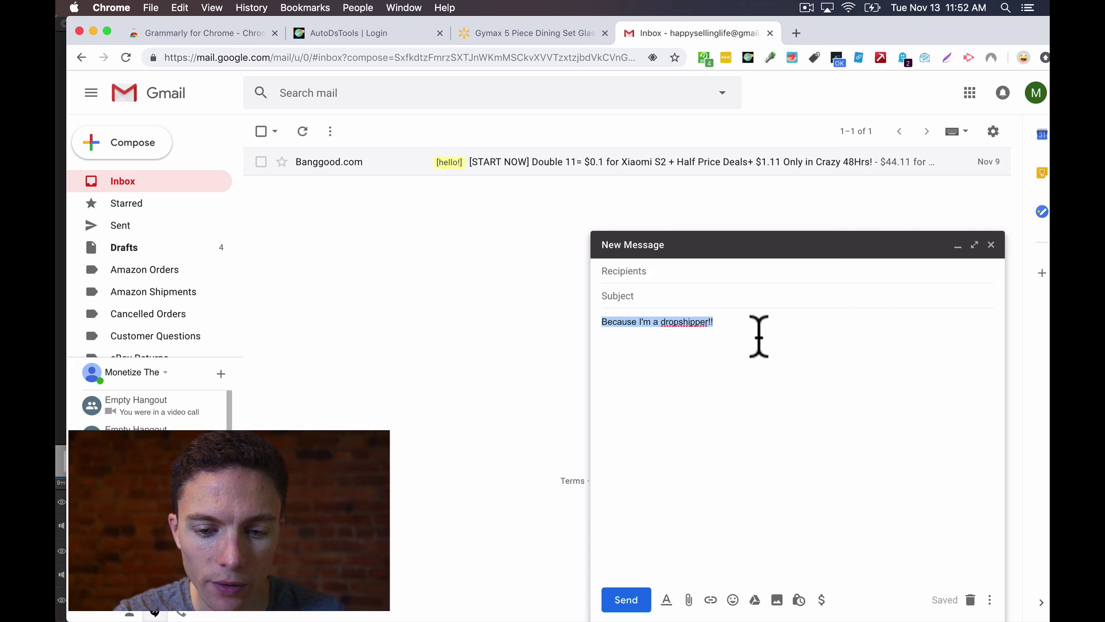
{"action": "left_click", "coordinate": [759, 336]}
{"action": "key", "text": "BackSpace"}
{"action": "key", "text": "BackSpace"}
{"action": "key", "text": "super+a"}
{"action": "key", "text": "BackSpace"}
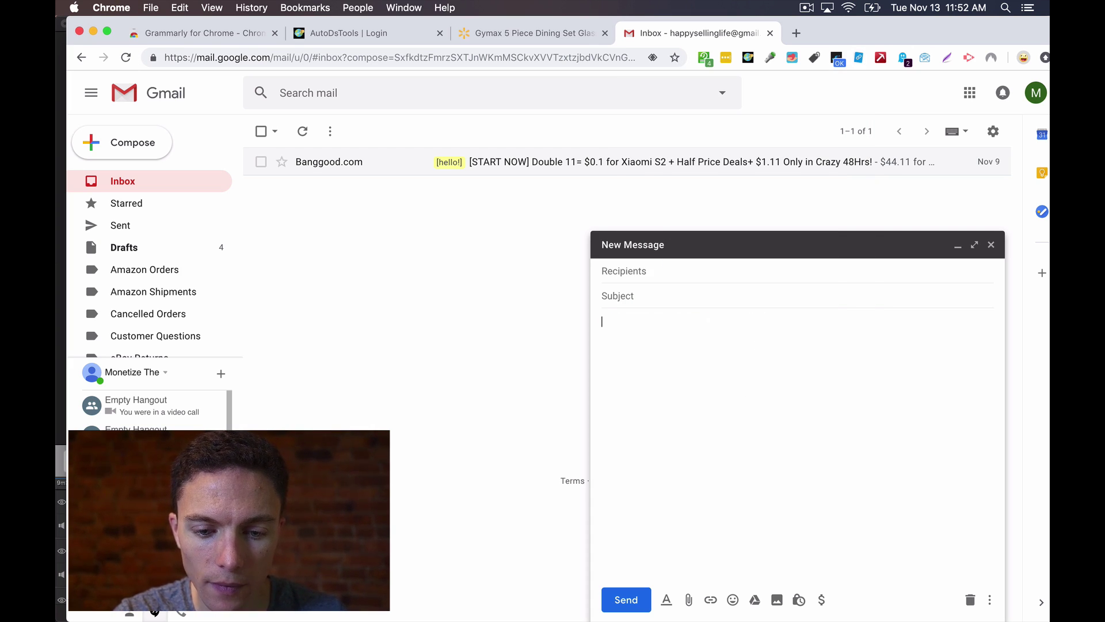
{"action": "right_click", "coordinate": [759, 335]}
{"action": "mouse_move", "coordinate": [913, 527]}
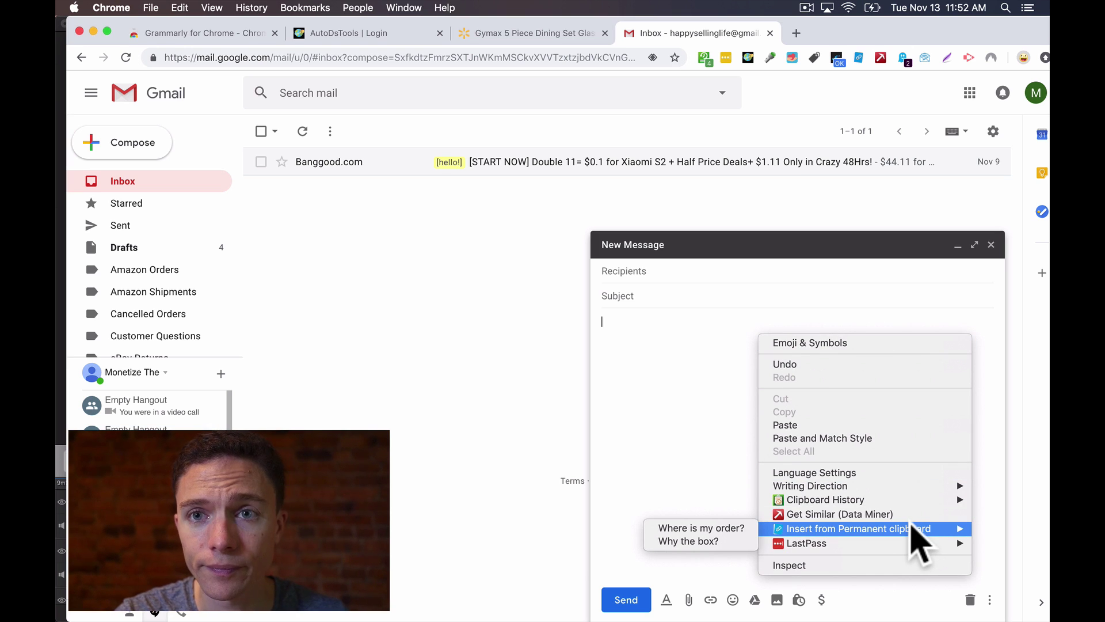
{"action": "left_click", "coordinate": [740, 544]}
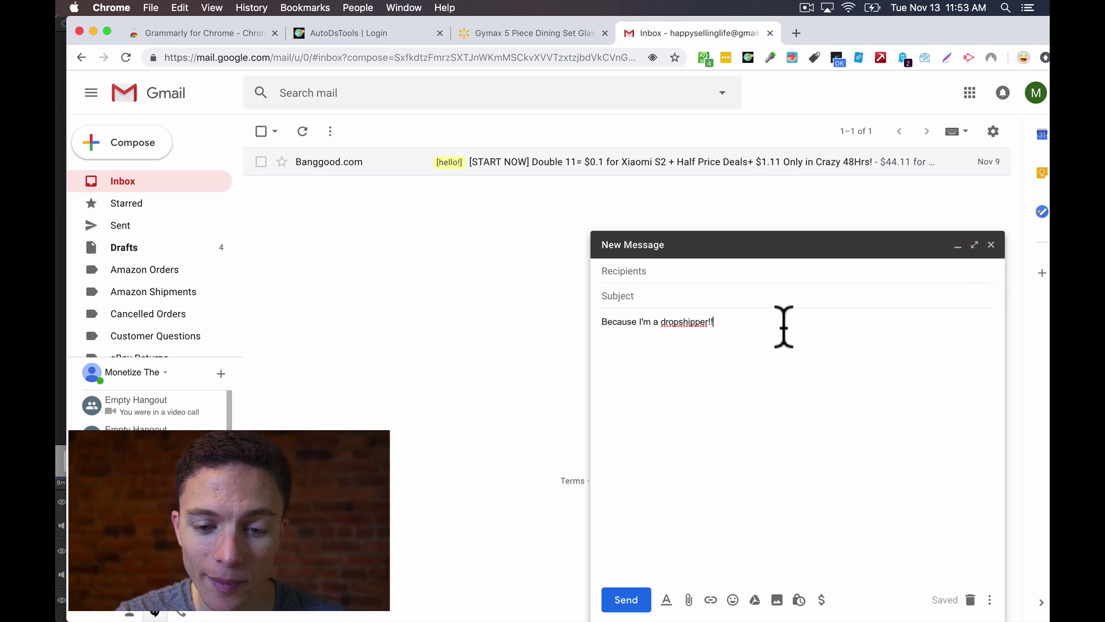
Delete the inserted snippet text and close the empty draft
{"action": "key", "text": "super+a"}
{"action": "key", "text": "BackSpace"}
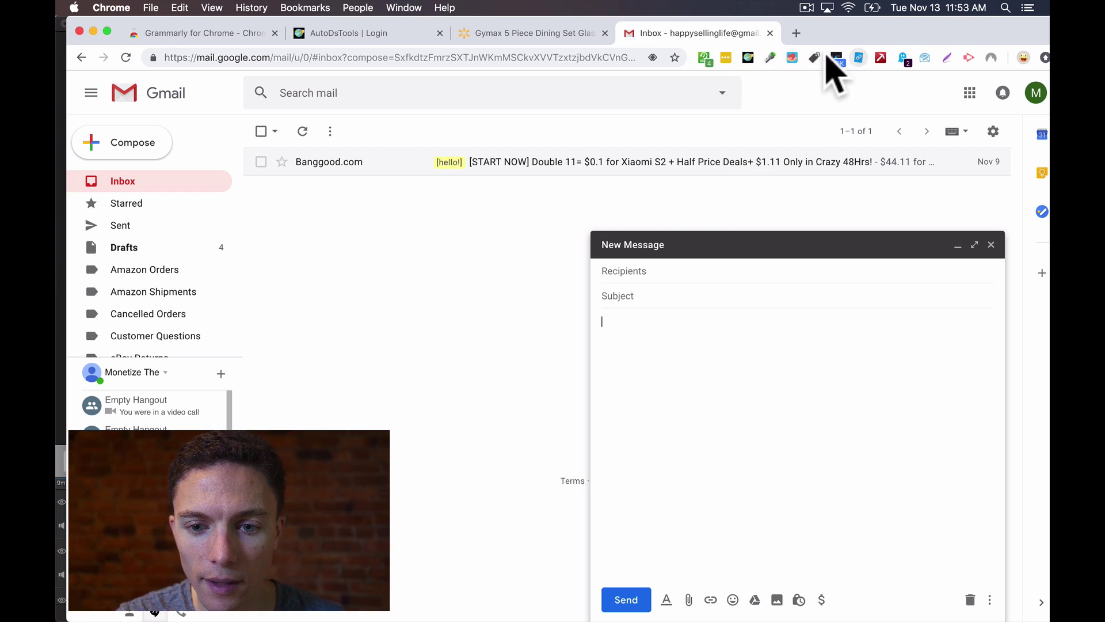
{"action": "left_click", "coordinate": [991, 245]}
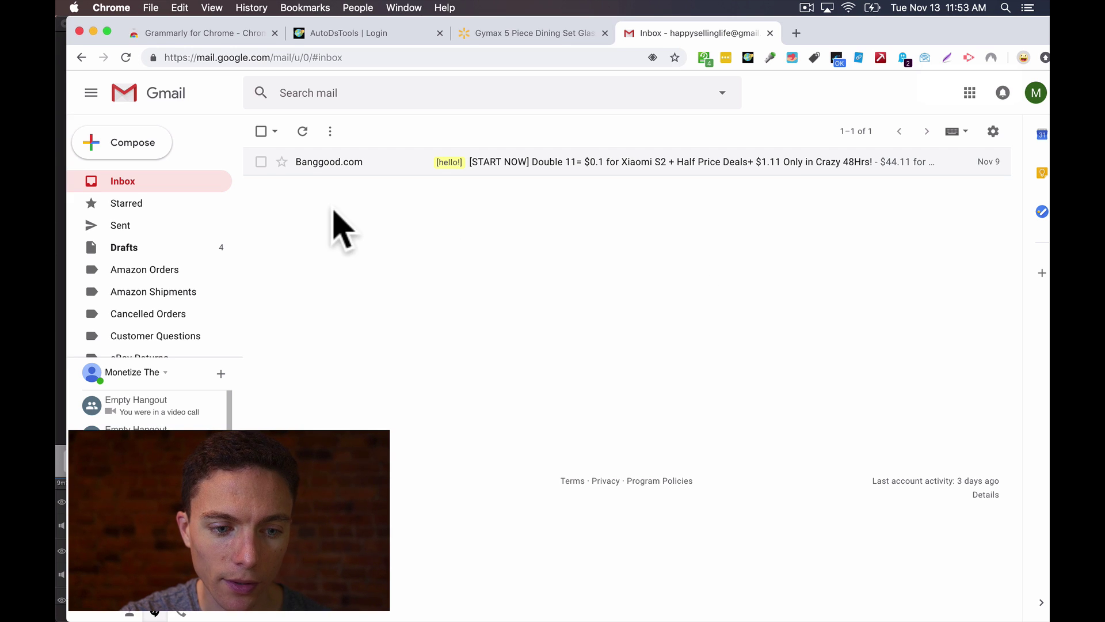
{"action": "left_click", "coordinate": [367, 174]}
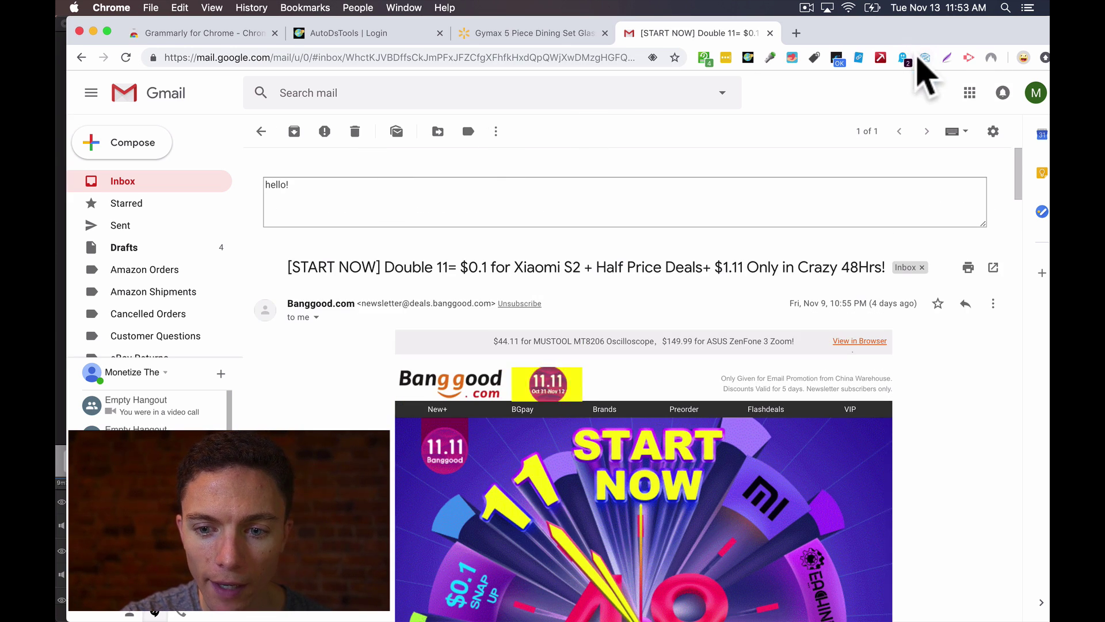
{"action": "left_click", "coordinate": [924, 59]}
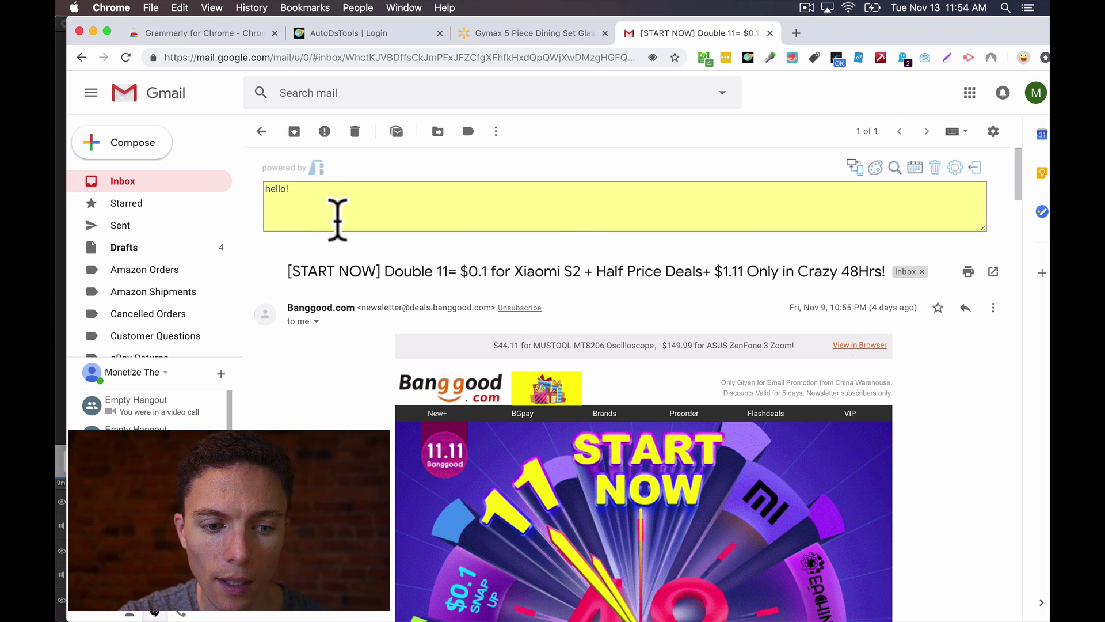
{"action": "left_click", "coordinate": [508, 213]}
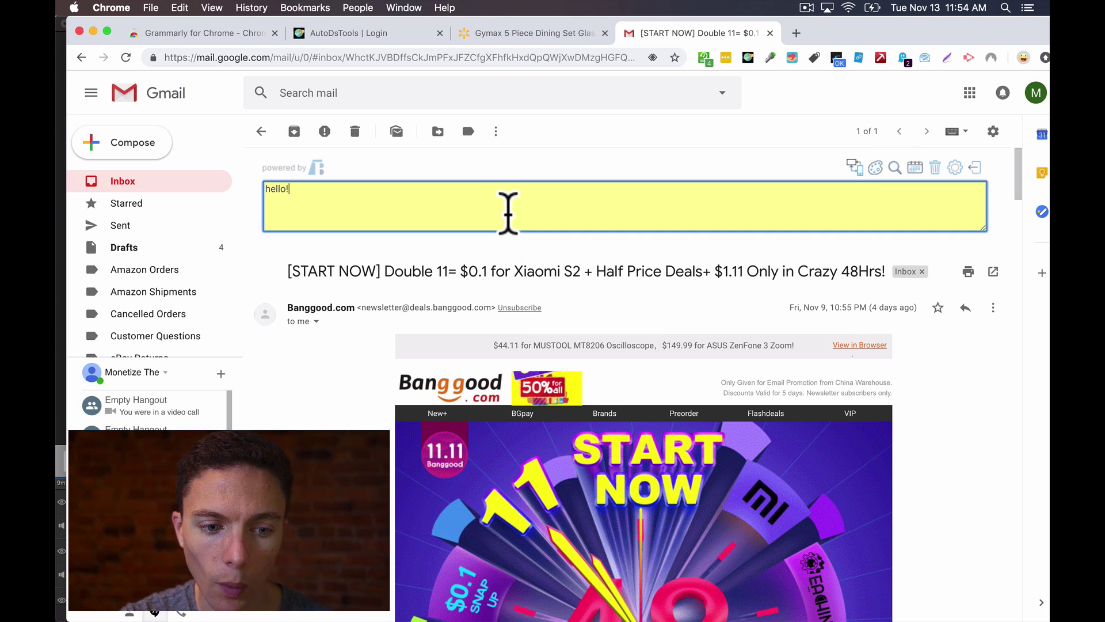
{"action": "key", "text": "super+a"}
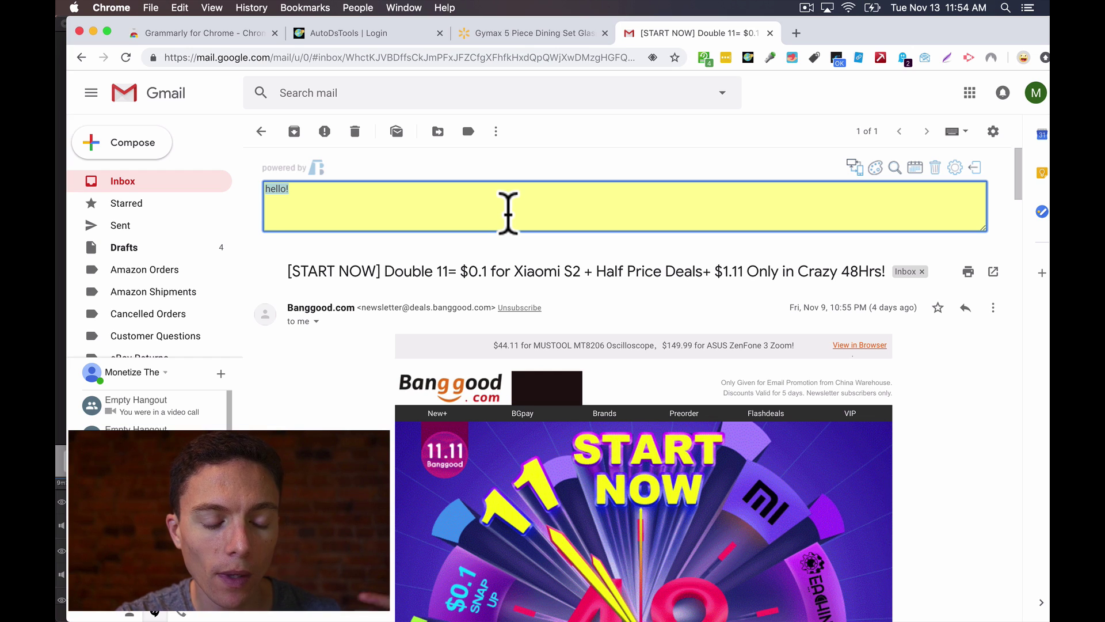
{"action": "left_click", "coordinate": [416, 209]}
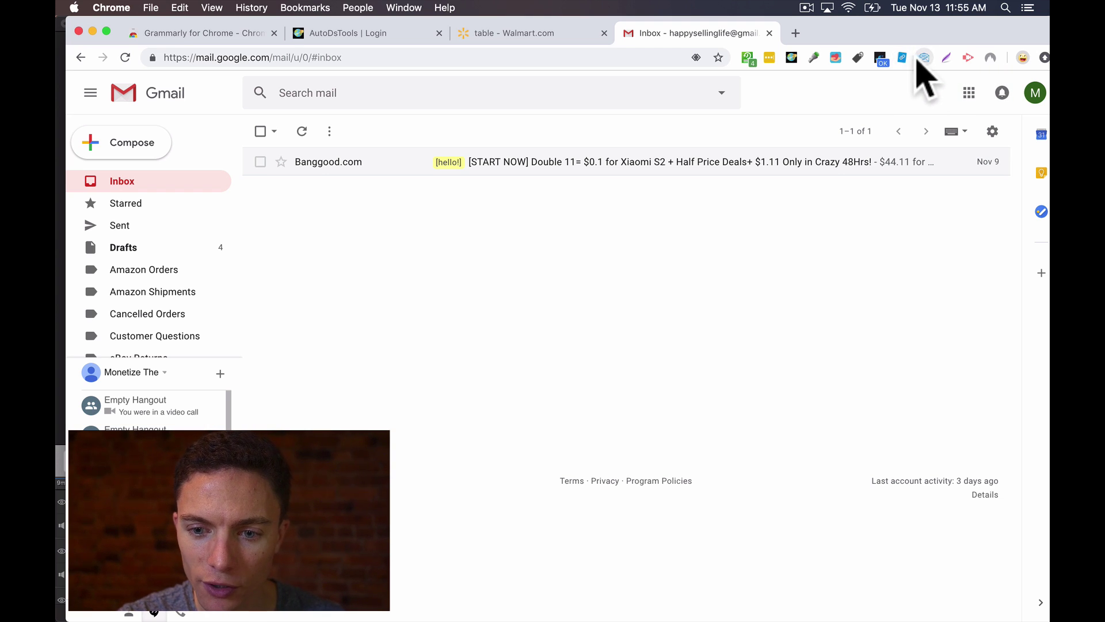
Capture the whole Gmail page with Lightshot, draw a red arrow to the Banggood email, and upload it
{"action": "left_click", "coordinate": [947, 58]}
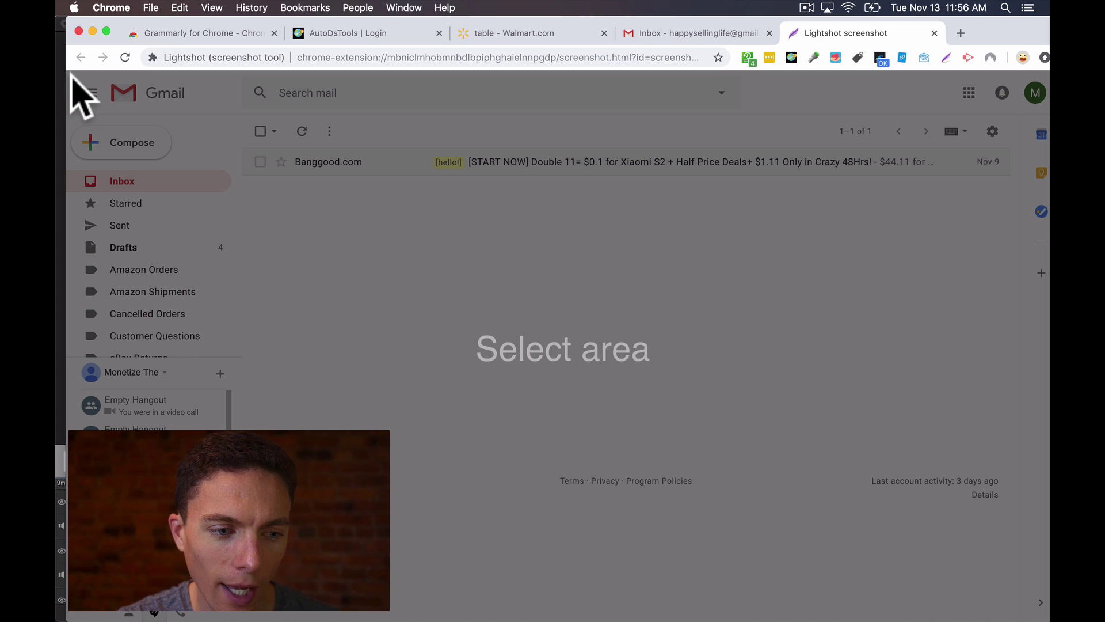
{"action": "mouse_move", "coordinate": [70, 76]}
{"action": "left_mouse_down"}
{"action": "mouse_move", "coordinate": [666, 409]}
{"action": "mouse_move", "coordinate": [994, 545]}
{"action": "mouse_move", "coordinate": [1030, 584]}
{"action": "left_mouse_up"}
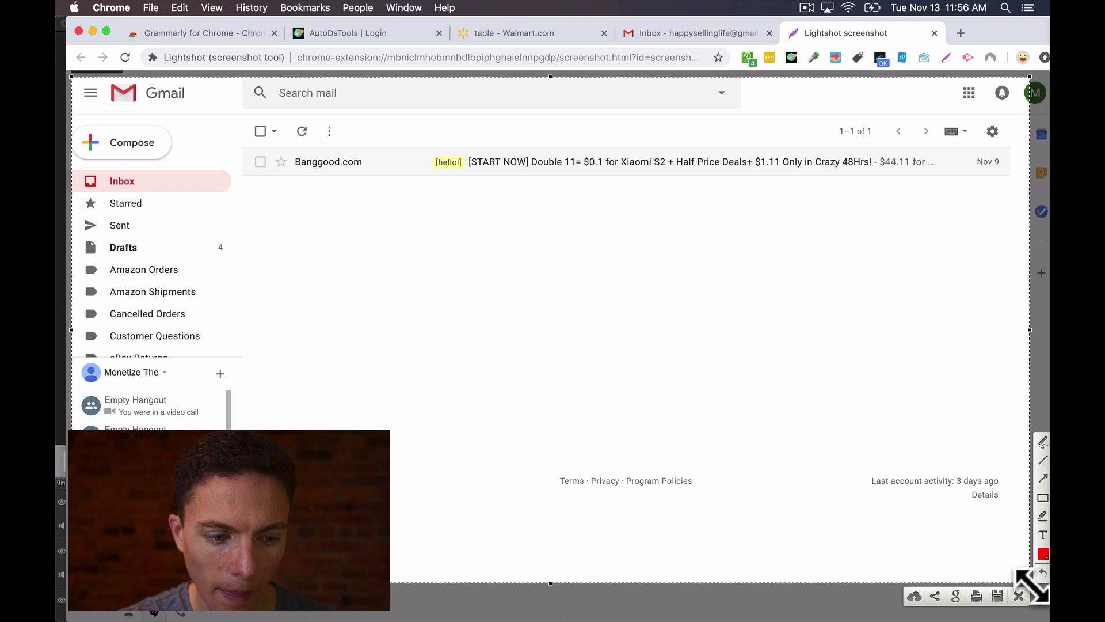
{"action": "left_click", "coordinate": [1043, 478]}
{"action": "left_click_drag", "start_coordinate": [460, 321], "coordinate": [487, 183]}
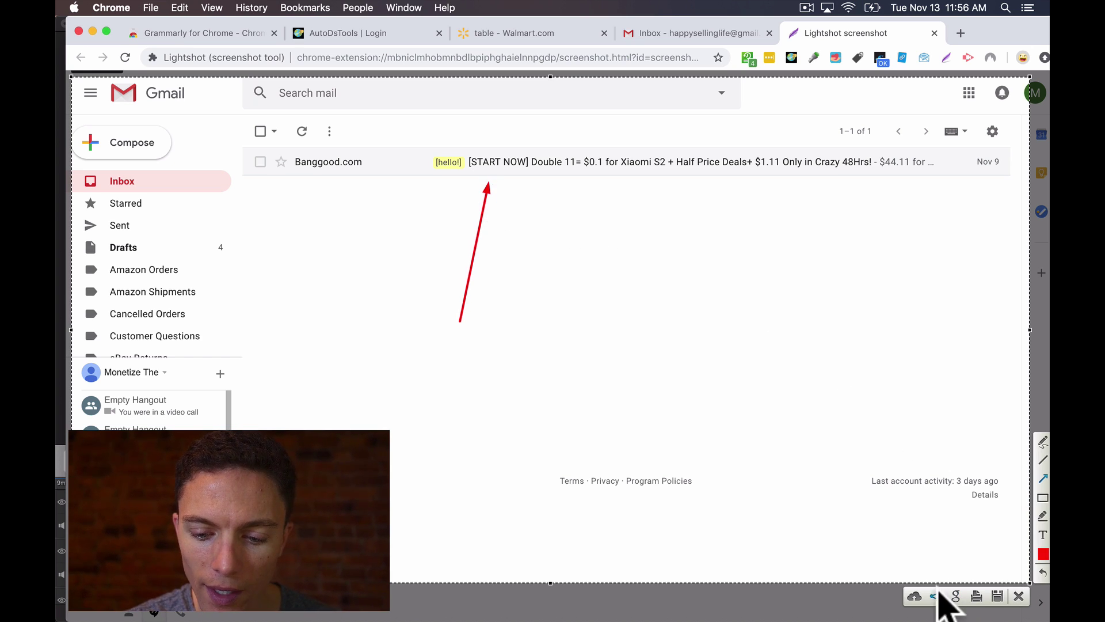
{"action": "left_click", "coordinate": [914, 596]}
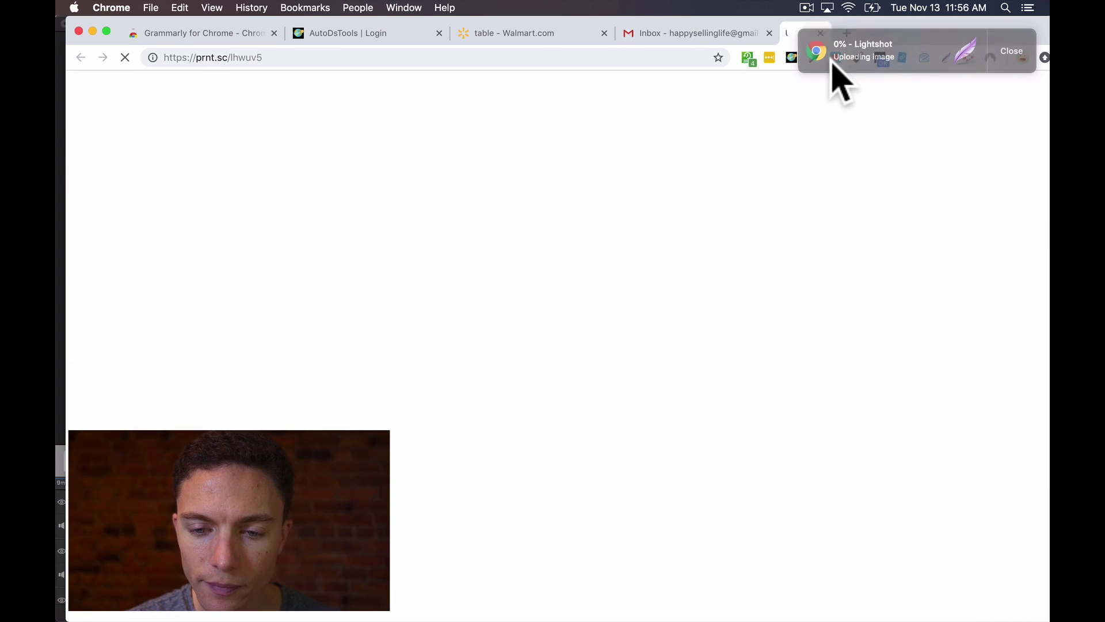
{"action": "left_click", "coordinate": [589, 60]}
{"action": "scroll", "coordinate": [451, 403], "scroll_direction": "down", "scroll_amount": 5}
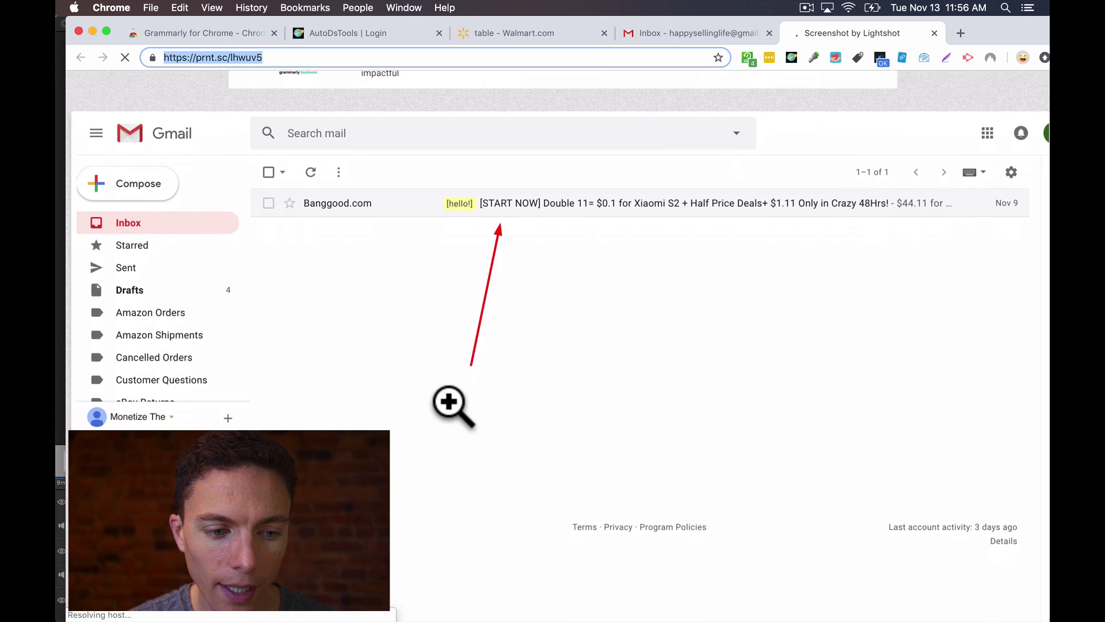
{"action": "scroll", "coordinate": [451, 403], "scroll_direction": "up", "scroll_amount": 5}
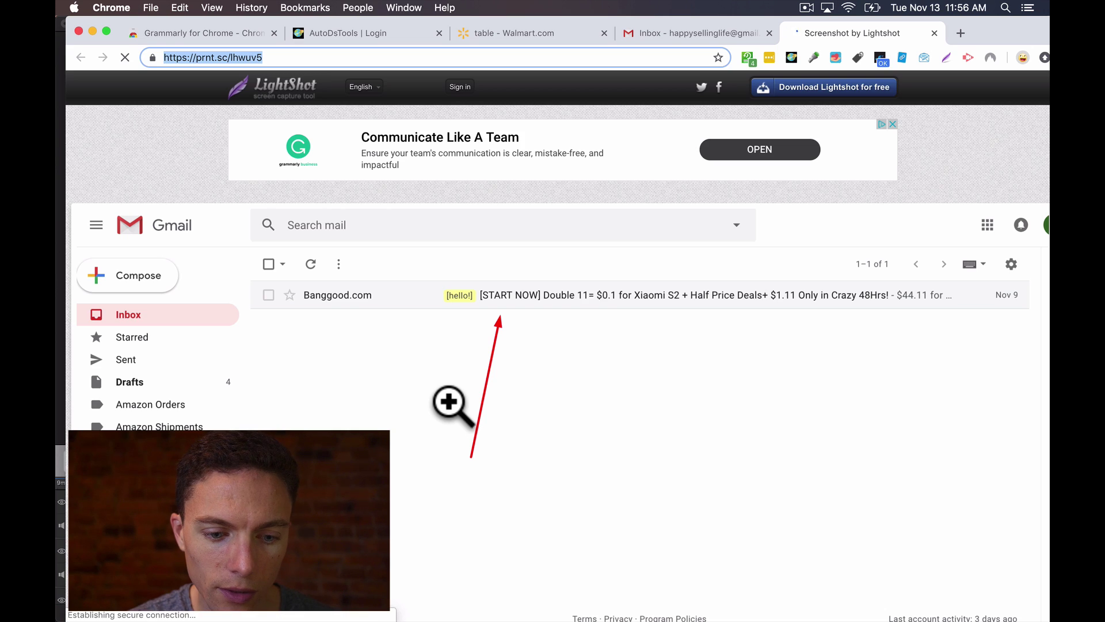
{"action": "scroll", "coordinate": [451, 403], "scroll_direction": "down", "scroll_amount": 2}
{"action": "scroll", "coordinate": [451, 403], "scroll_direction": "down", "scroll_amount": 1}
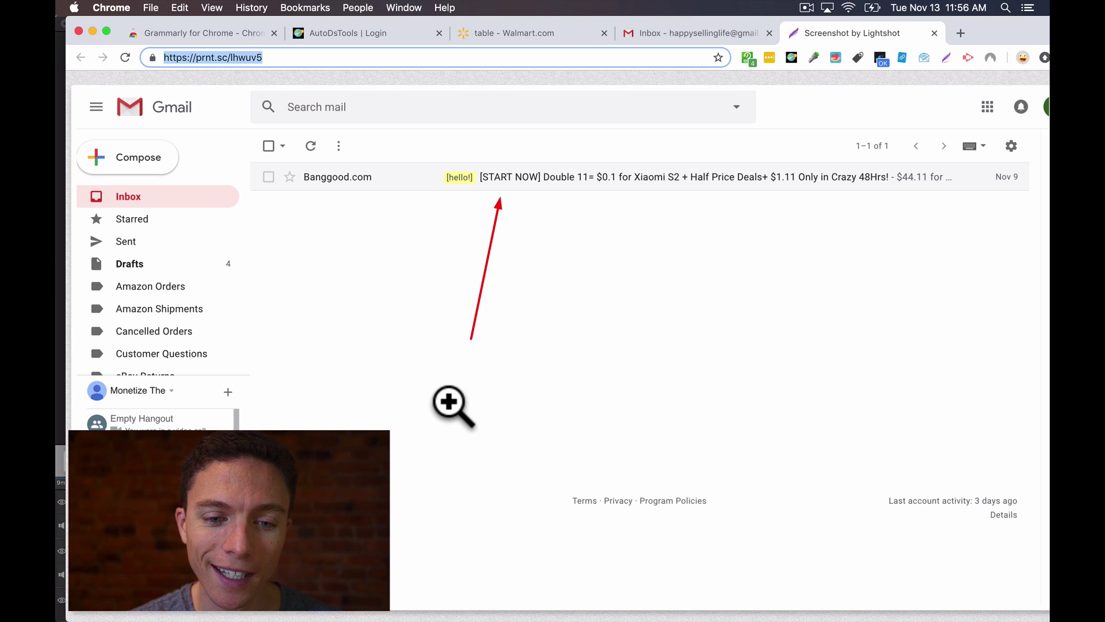
{"action": "scroll", "coordinate": [521, 396], "scroll_direction": "up", "scroll_amount": 3}
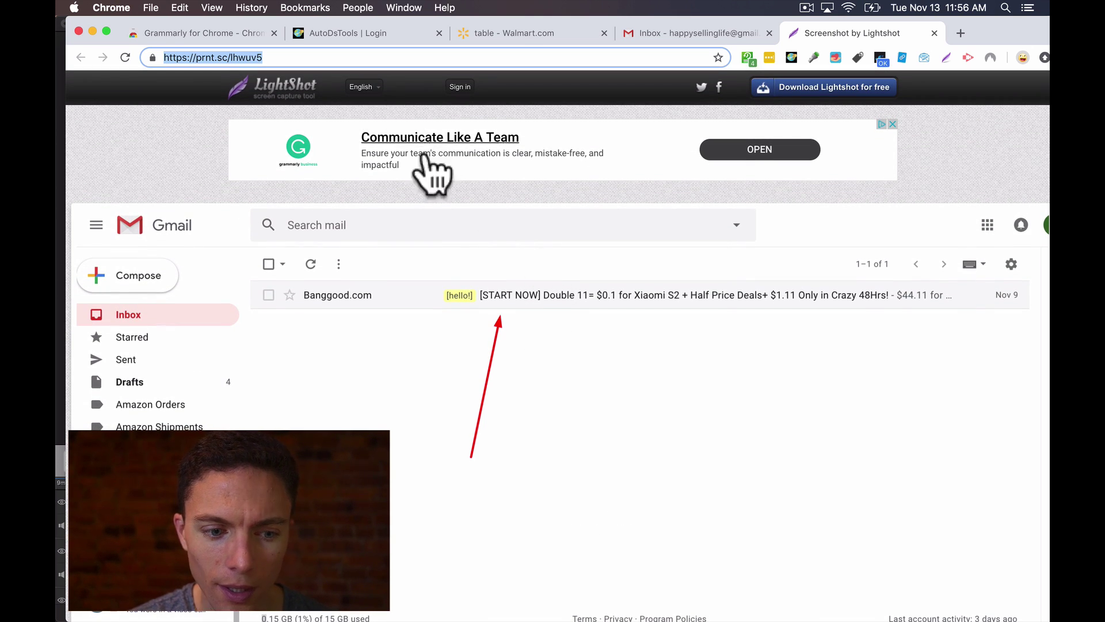
{"action": "scroll", "coordinate": [443, 248], "scroll_direction": "down", "scroll_amount": 7}
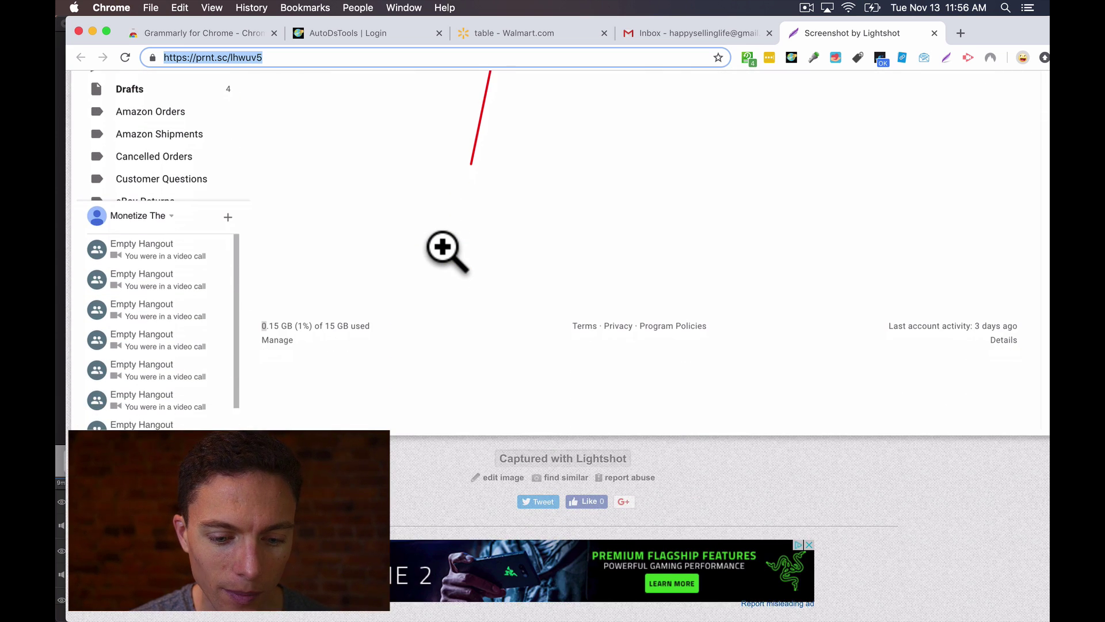
{"action": "scroll", "coordinate": [443, 248], "scroll_direction": "up", "scroll_amount": 1}
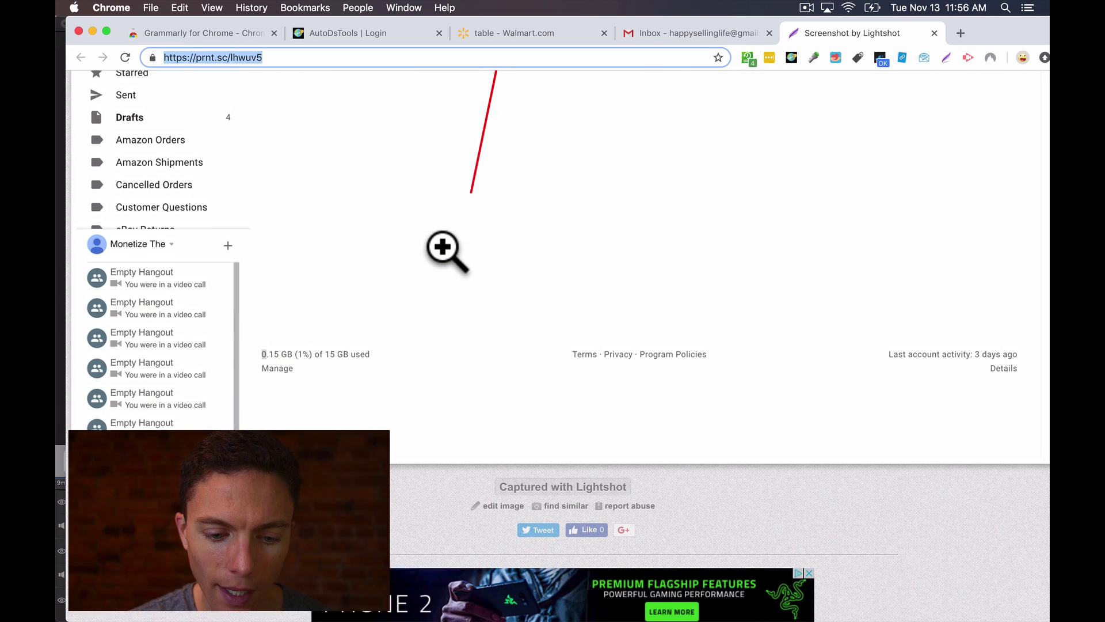
{"action": "scroll", "coordinate": [444, 249], "scroll_direction": "up", "scroll_amount": 4}
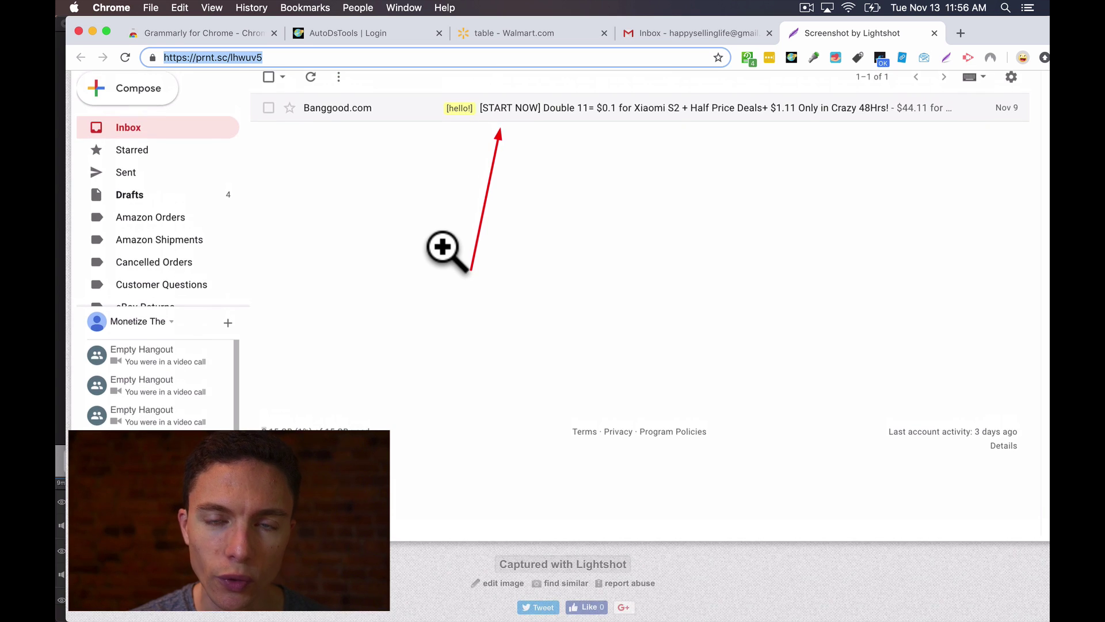
{"action": "scroll", "coordinate": [446, 251], "scroll_direction": "up", "scroll_amount": 3}
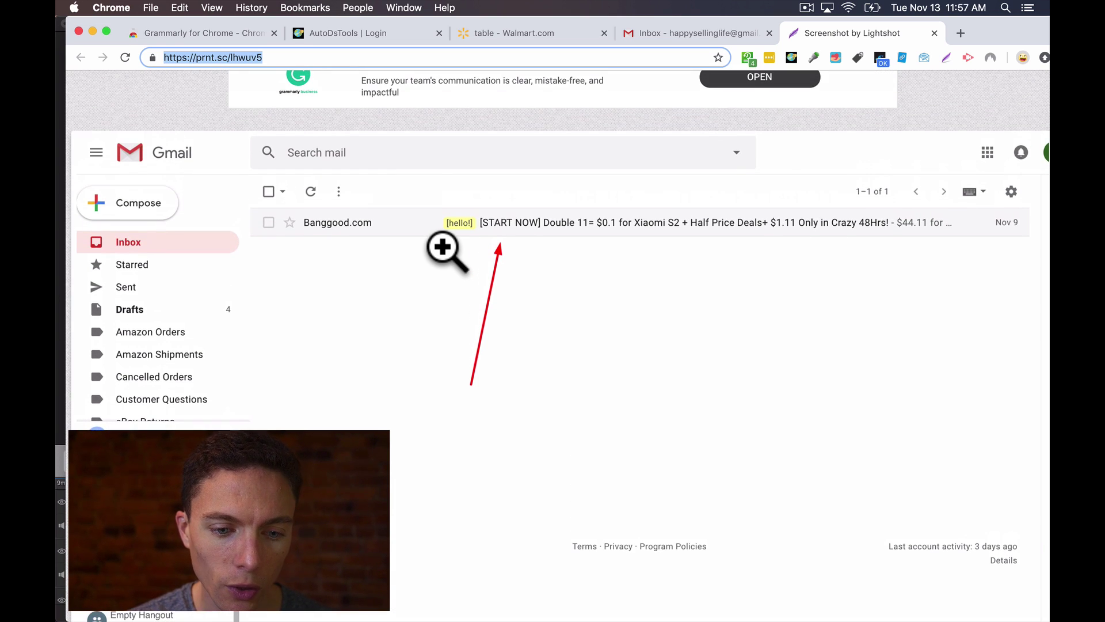
{"action": "scroll", "coordinate": [446, 252], "scroll_direction": "up", "scroll_amount": 3}
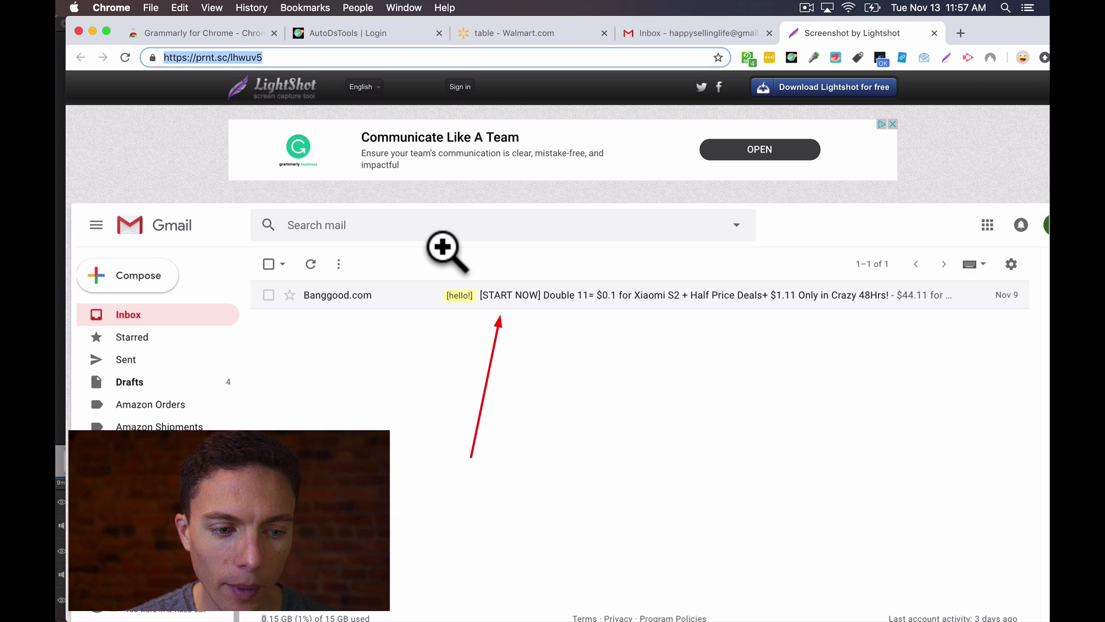
{"action": "scroll", "coordinate": [443, 248], "scroll_direction": "down", "scroll_amount": 2}
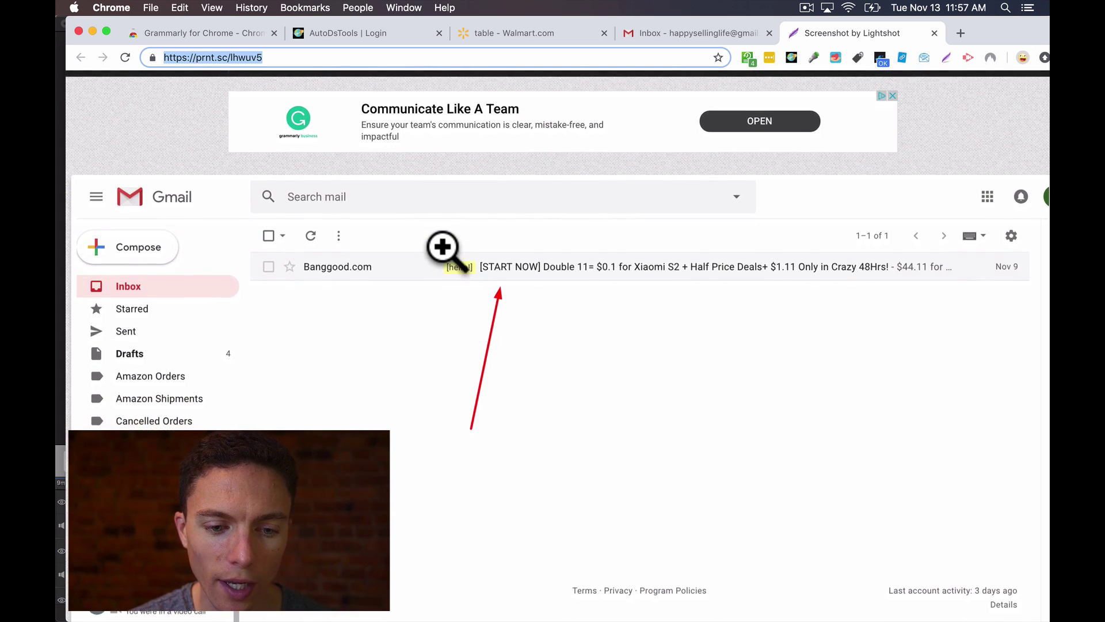
{"action": "scroll", "coordinate": [443, 248], "scroll_direction": "up", "scroll_amount": 2}
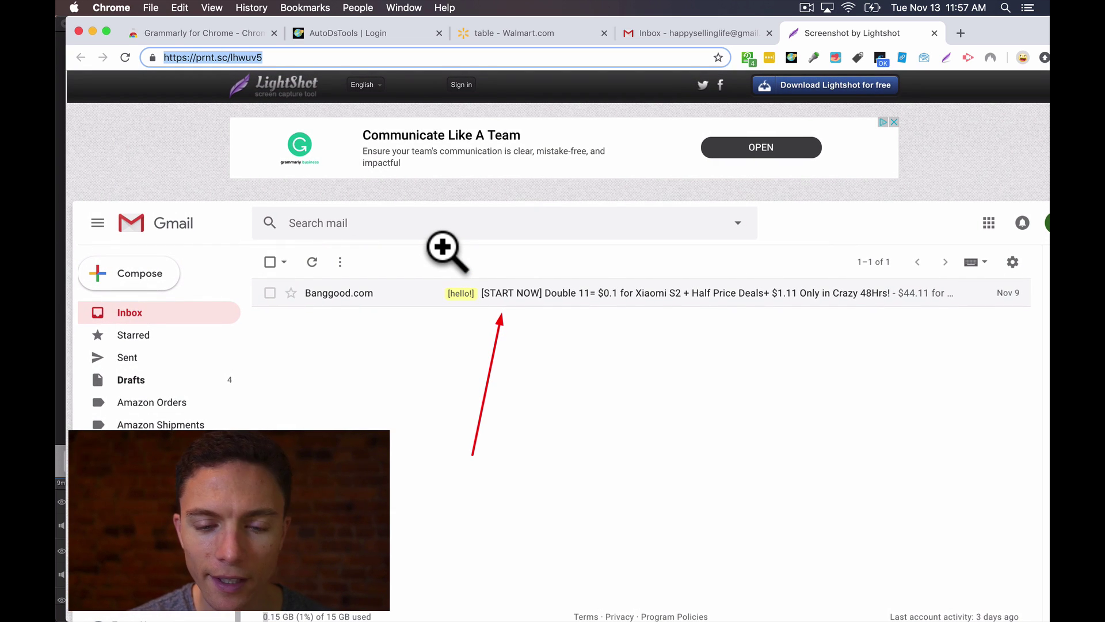
{"action": "scroll", "coordinate": [443, 248], "scroll_direction": "up", "scroll_amount": 1}
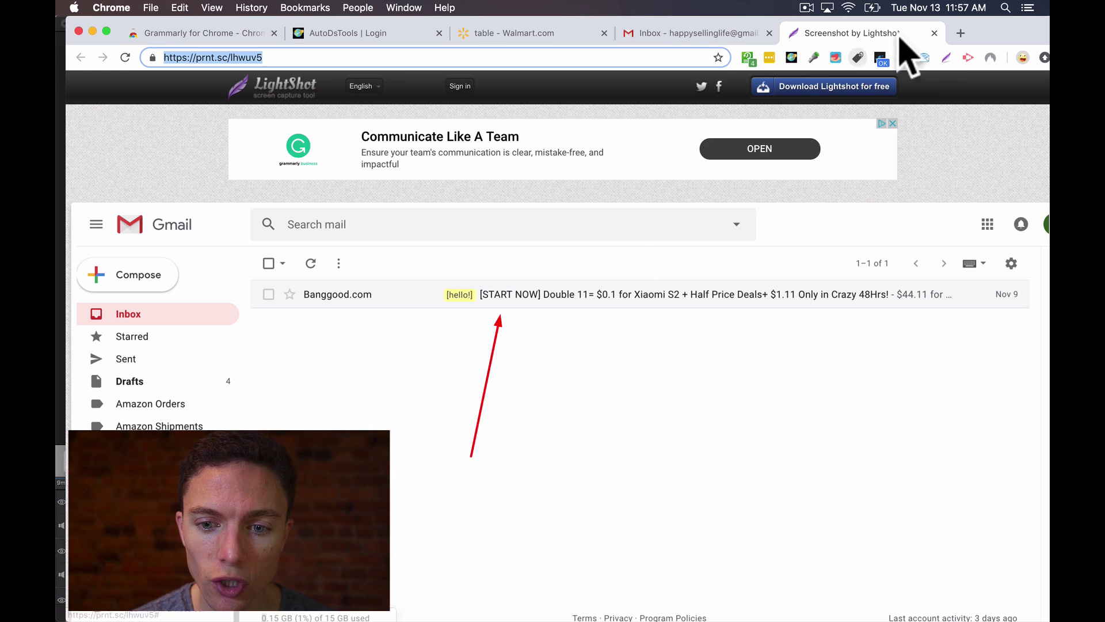
Close the Lightshot screenshot tab and launch Screencastify from the toolbar
{"action": "left_click", "coordinate": [936, 31]}
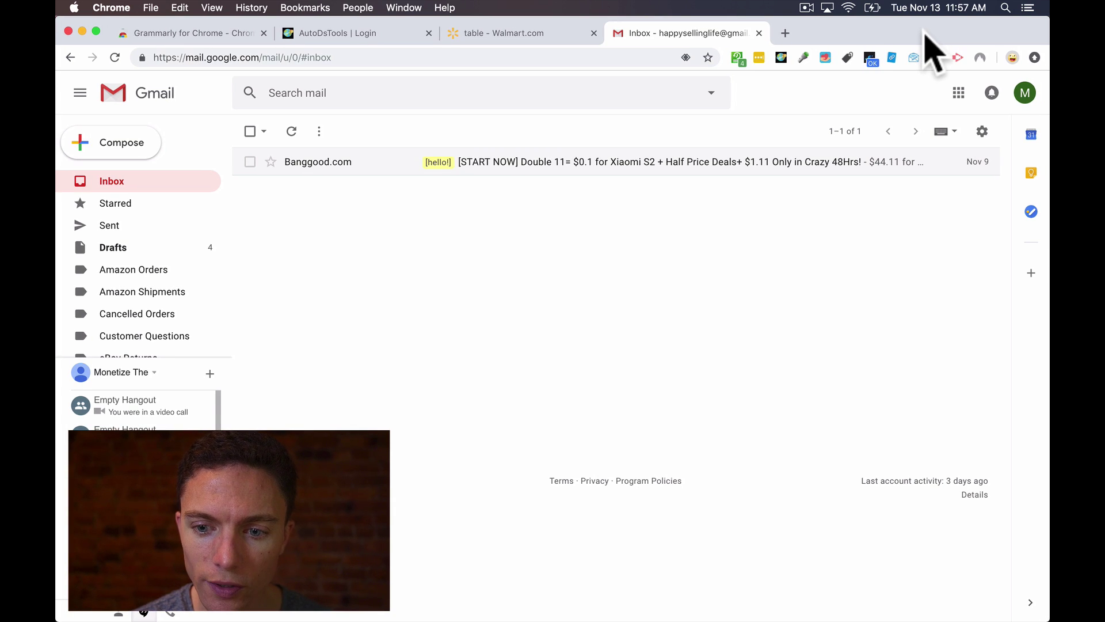
{"action": "left_click", "coordinate": [957, 58]}
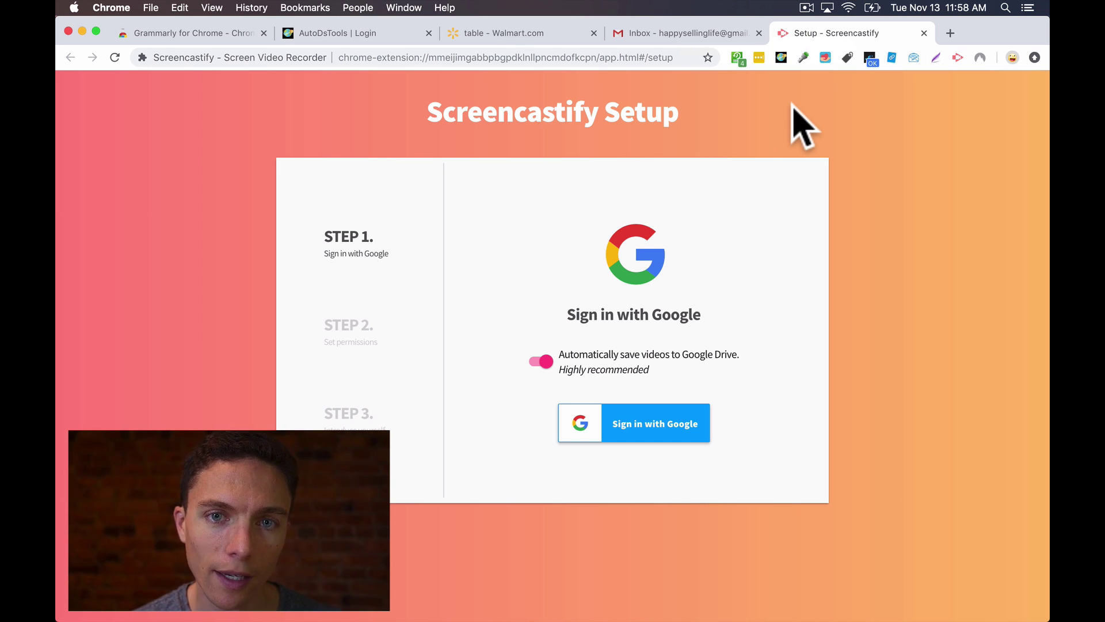
Close the Screencastify setup tab and bring up the NordVPN extension panel
{"action": "left_click", "coordinate": [925, 33]}
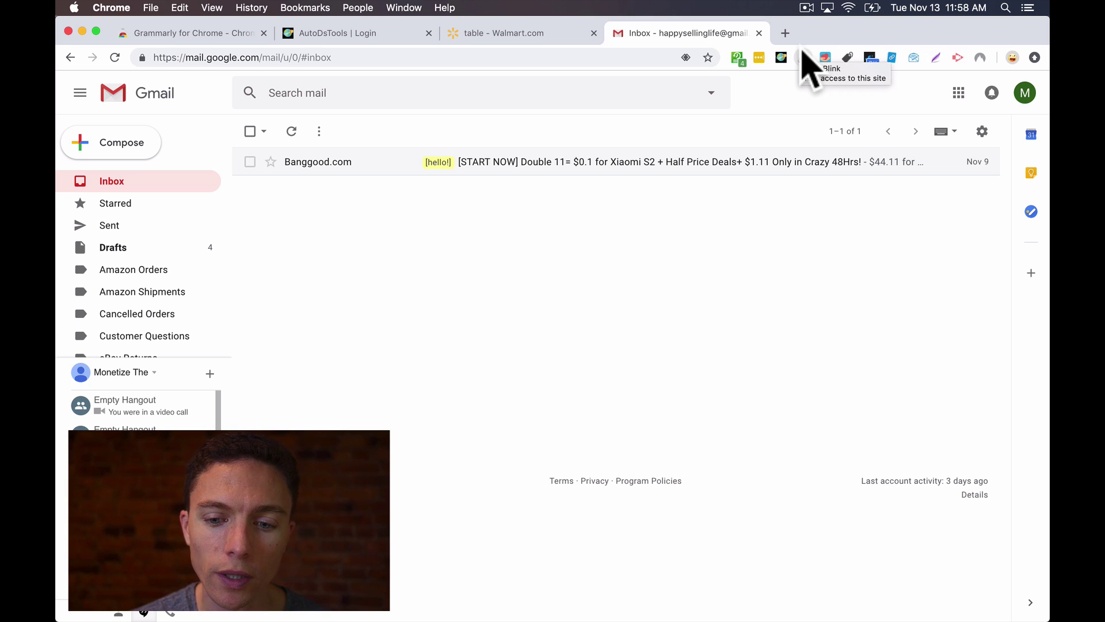
{"action": "left_click", "coordinate": [980, 58]}
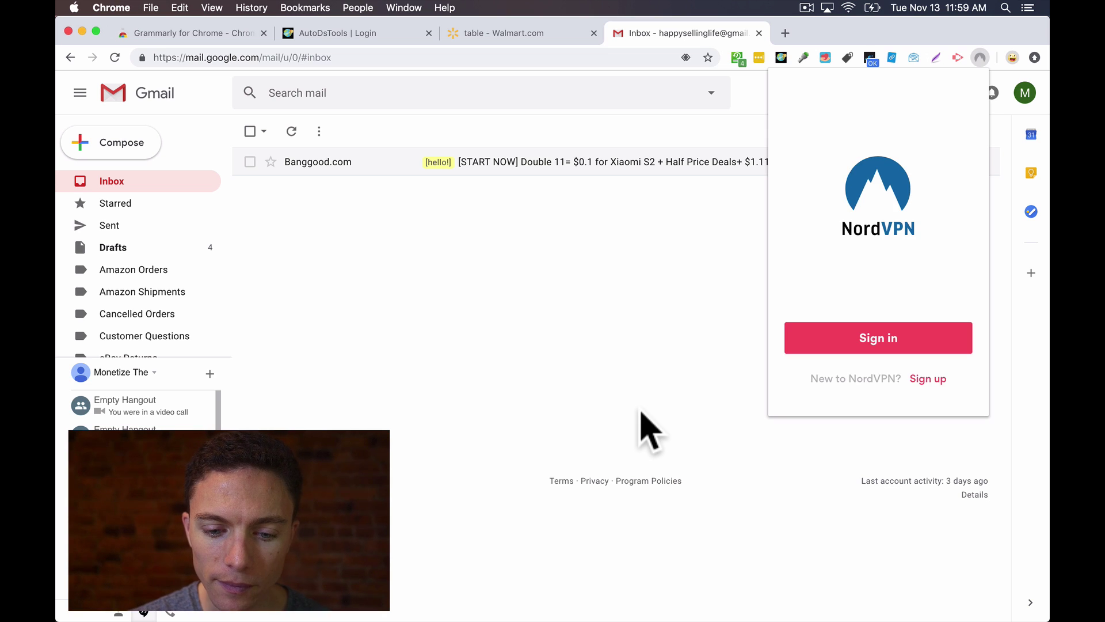
Dismiss the NordVPN sign-in panel, reopen it once, then dismiss it again
{"action": "left_click", "coordinate": [641, 412]}
{"action": "mouse_move", "coordinate": [567, 618]}
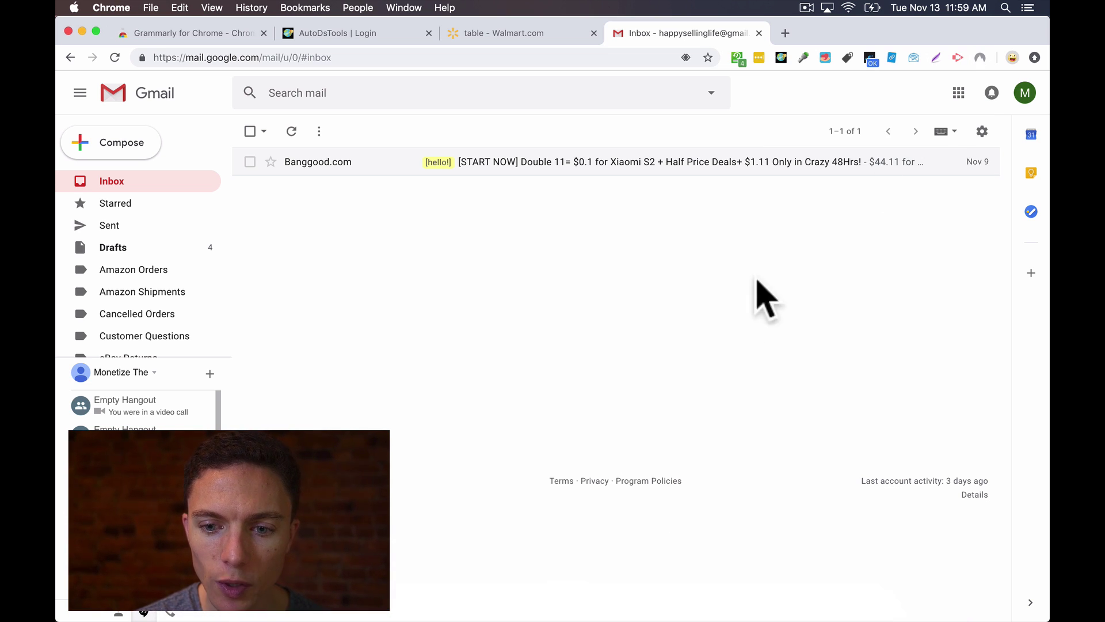
{"action": "left_click", "coordinate": [980, 57]}
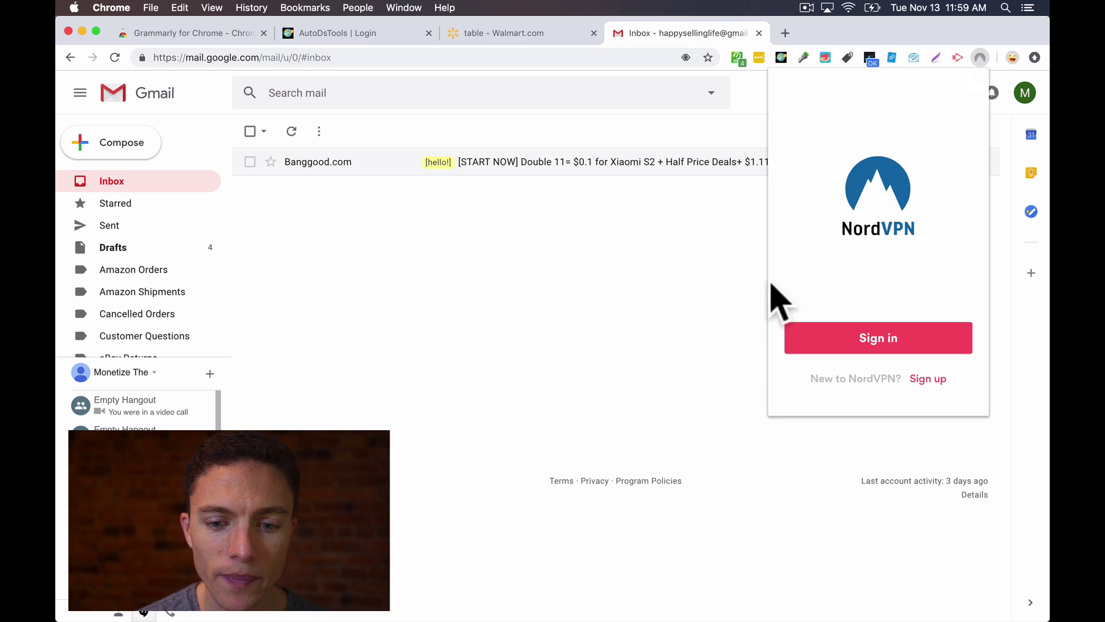
{"action": "left_click", "coordinate": [733, 286]}
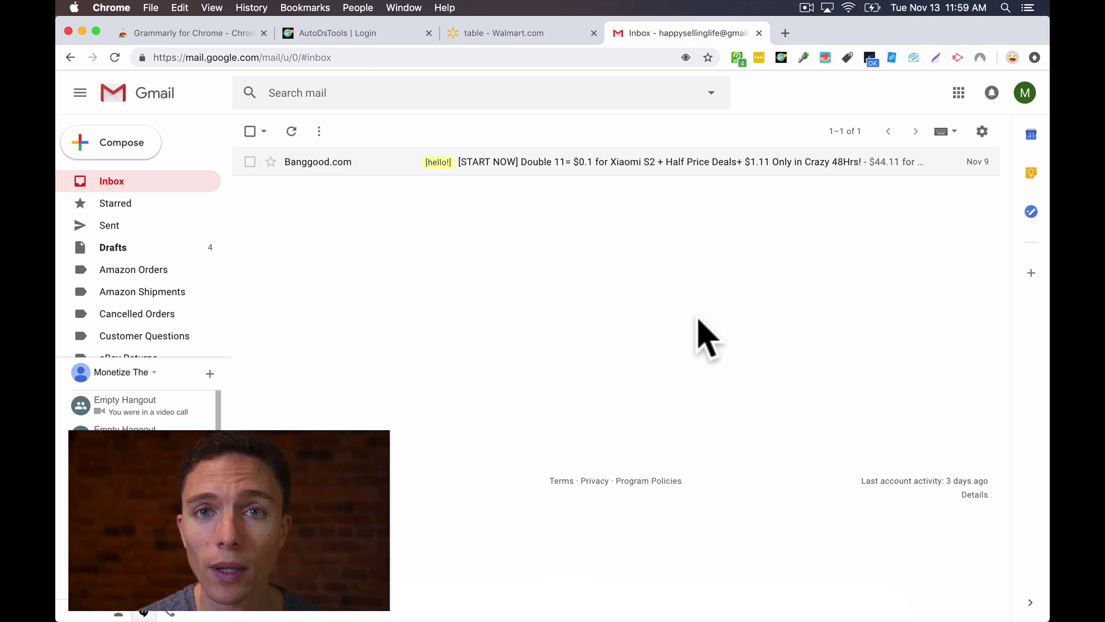
Open the Grammarly for Chrome listing, select its title, and browse the Write Anywhere and Communicate Clearly screenshots
{"action": "left_click", "coordinate": [221, 34]}
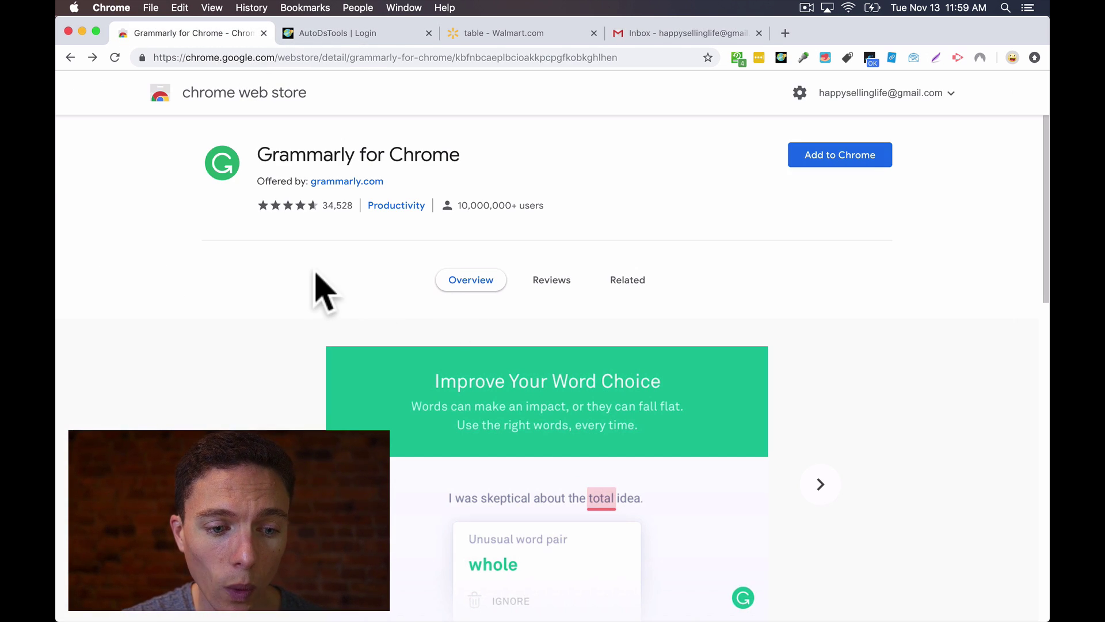
{"action": "triple_click", "coordinate": [332, 154]}
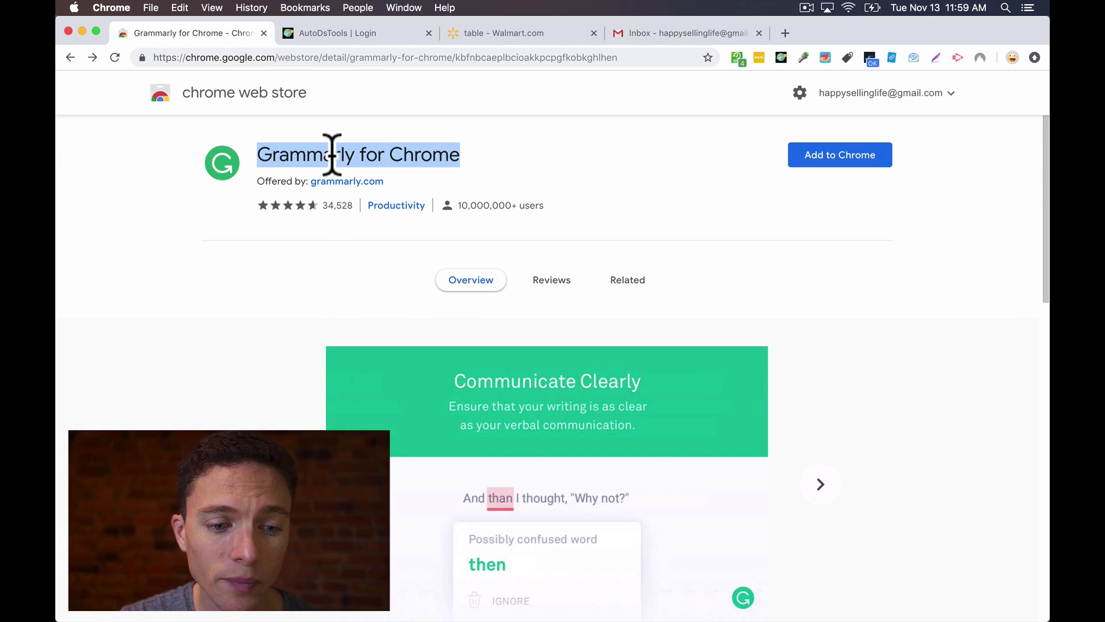
{"action": "double_click", "coordinate": [332, 154]}
{"action": "triple_click", "coordinate": [331, 154]}
{"action": "scroll", "coordinate": [316, 357], "scroll_direction": "down", "scroll_amount": 2}
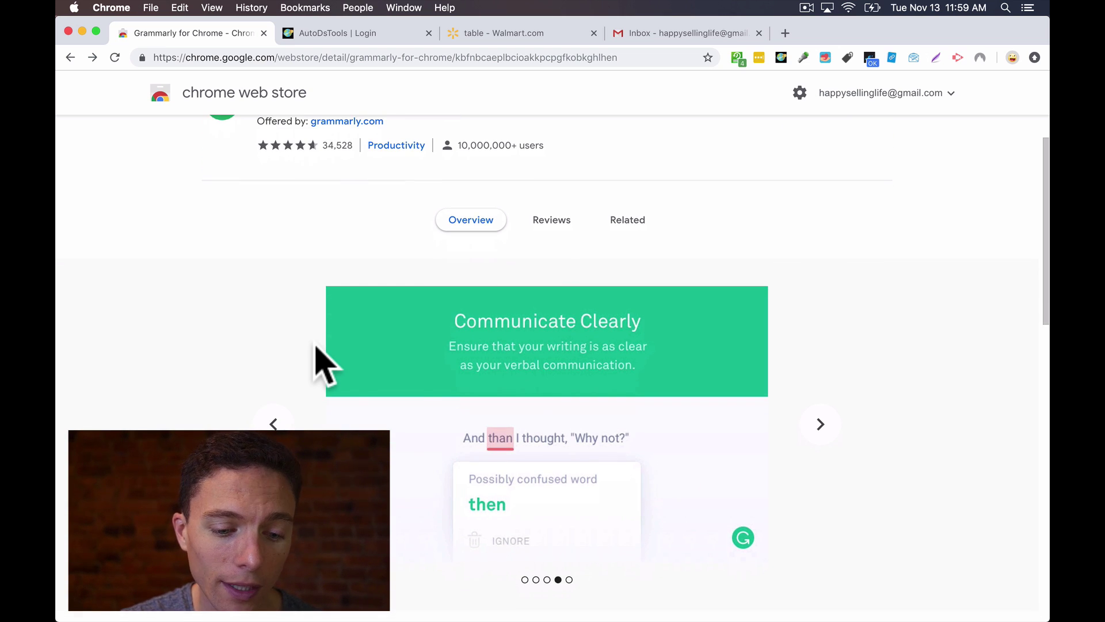
{"action": "scroll", "coordinate": [432, 415], "scroll_direction": "down", "scroll_amount": 2}
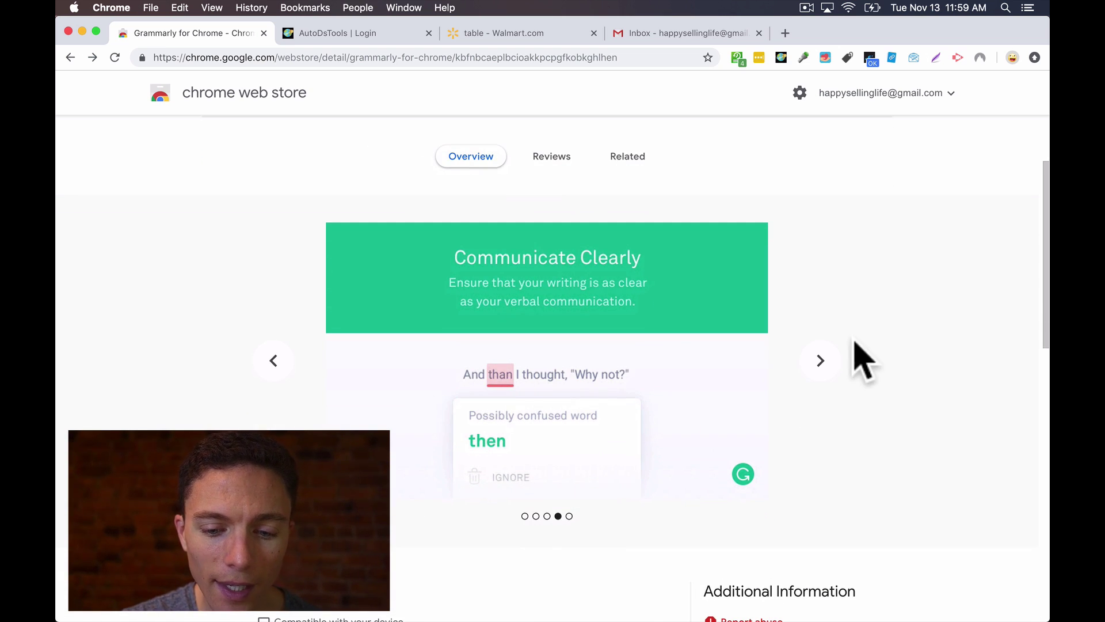
{"action": "left_click", "coordinate": [820, 361]}
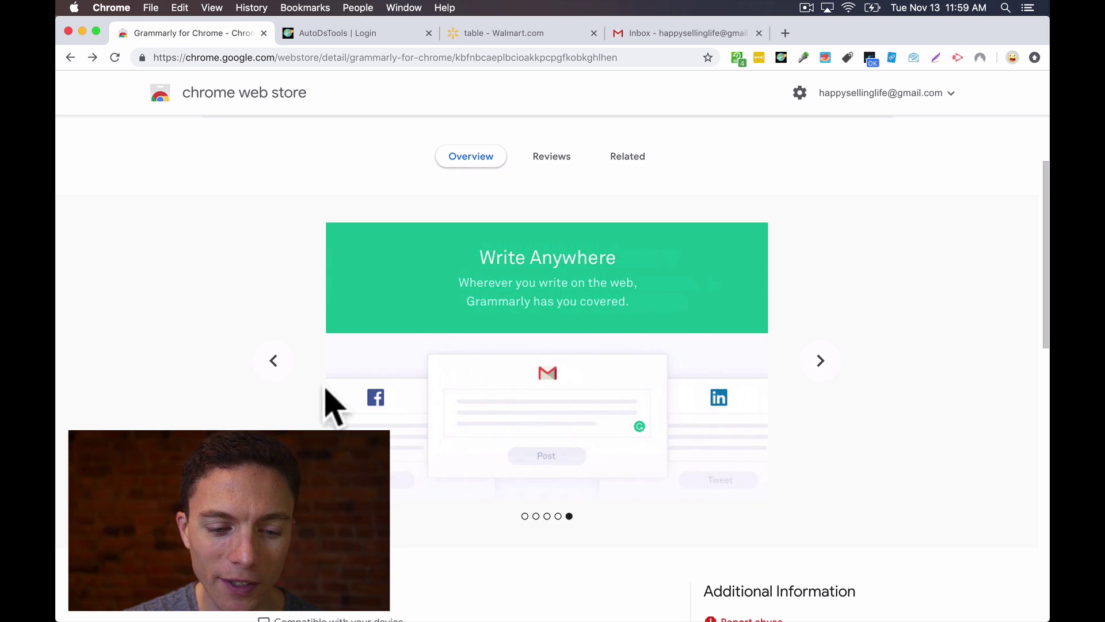
{"action": "left_click", "coordinate": [273, 361]}
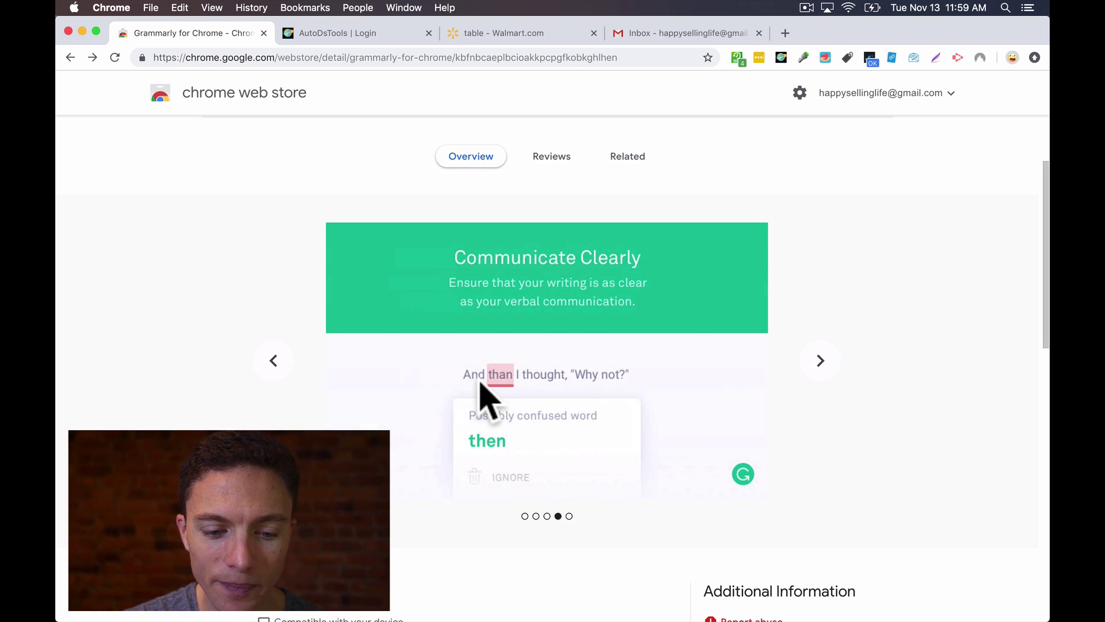
Scroll back to the top, reselect the Grammarly title, and go back to the Extensions page
{"action": "scroll", "coordinate": [483, 391], "scroll_direction": "down", "scroll_amount": 2}
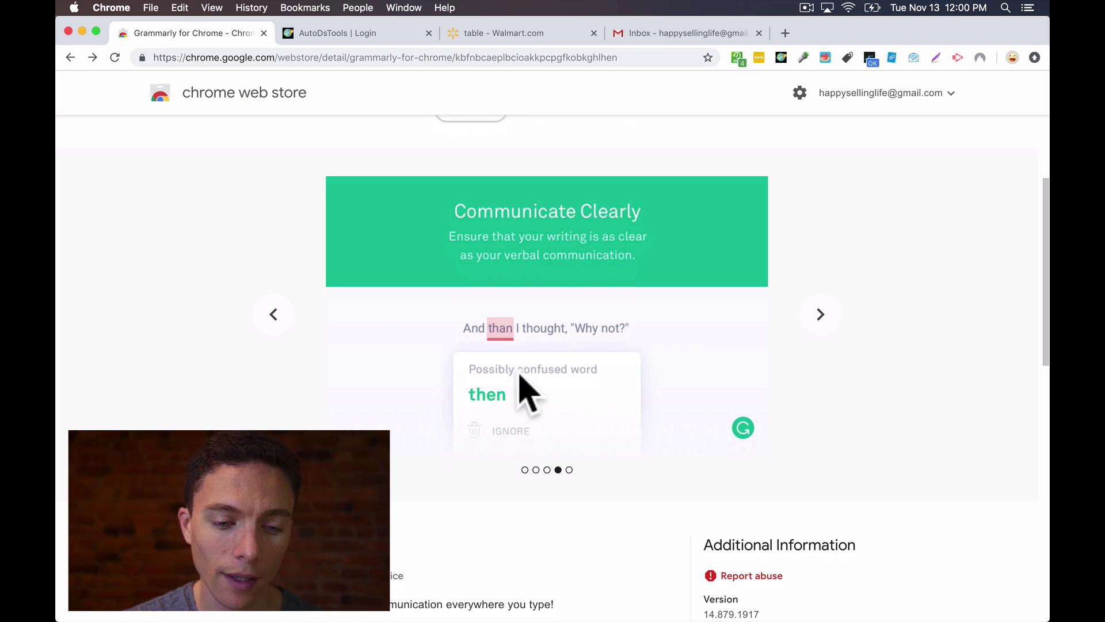
{"action": "scroll", "coordinate": [527, 377], "scroll_direction": "up", "scroll_amount": 2}
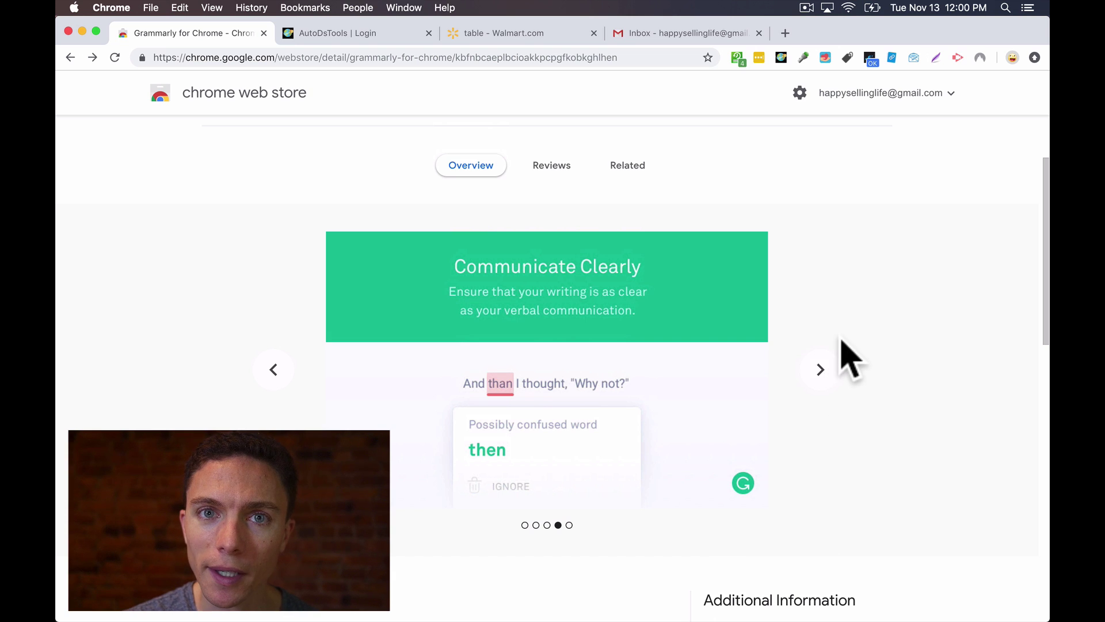
{"action": "scroll", "coordinate": [387, 265], "scroll_direction": "up", "scroll_amount": 4}
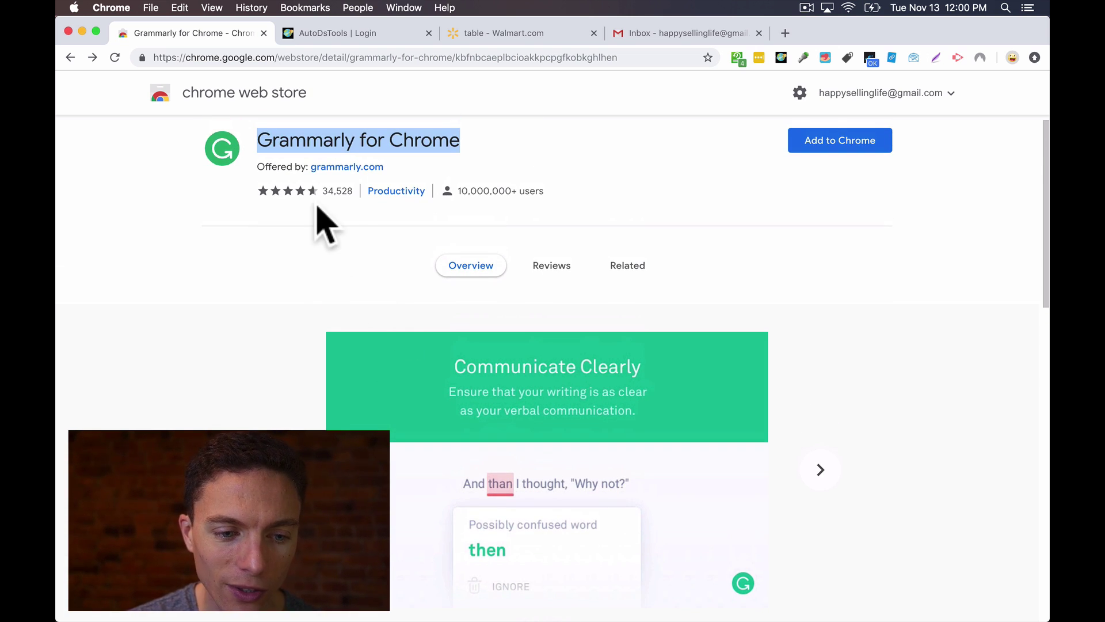
{"action": "left_click", "coordinate": [342, 149]}
{"action": "triple_click", "coordinate": [342, 149]}
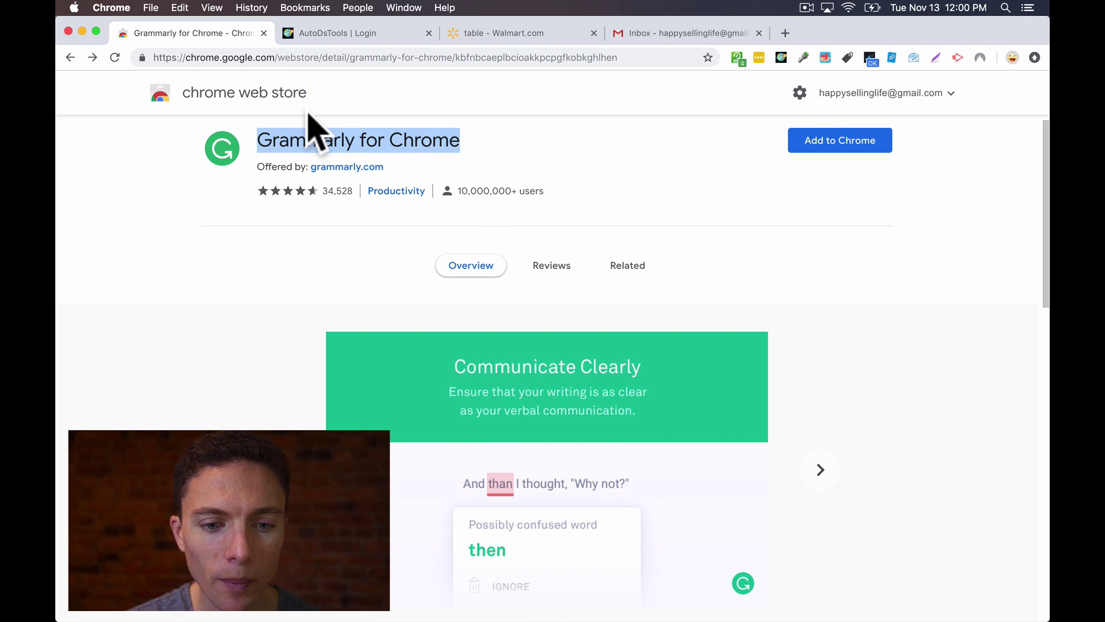
{"action": "left_click", "coordinate": [70, 57]}
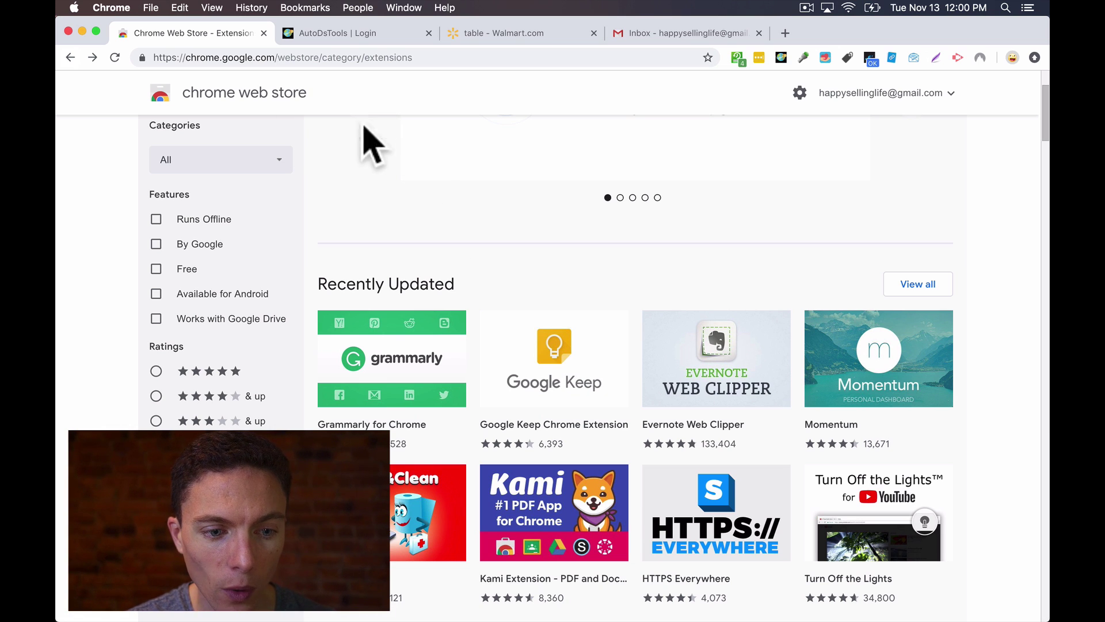
Search the Chrome Web Store for "honey" and look over the results
{"action": "scroll", "coordinate": [371, 190], "scroll_direction": "up", "scroll_amount": 2}
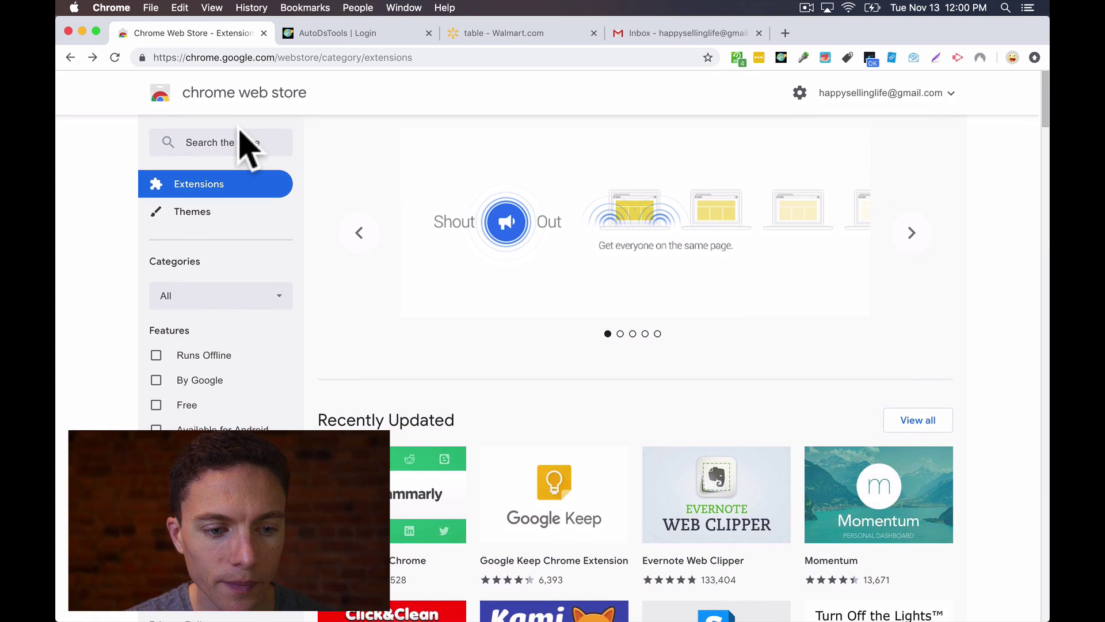
{"action": "left_click", "coordinate": [238, 142]}
{"action": "type", "text": "honey"}
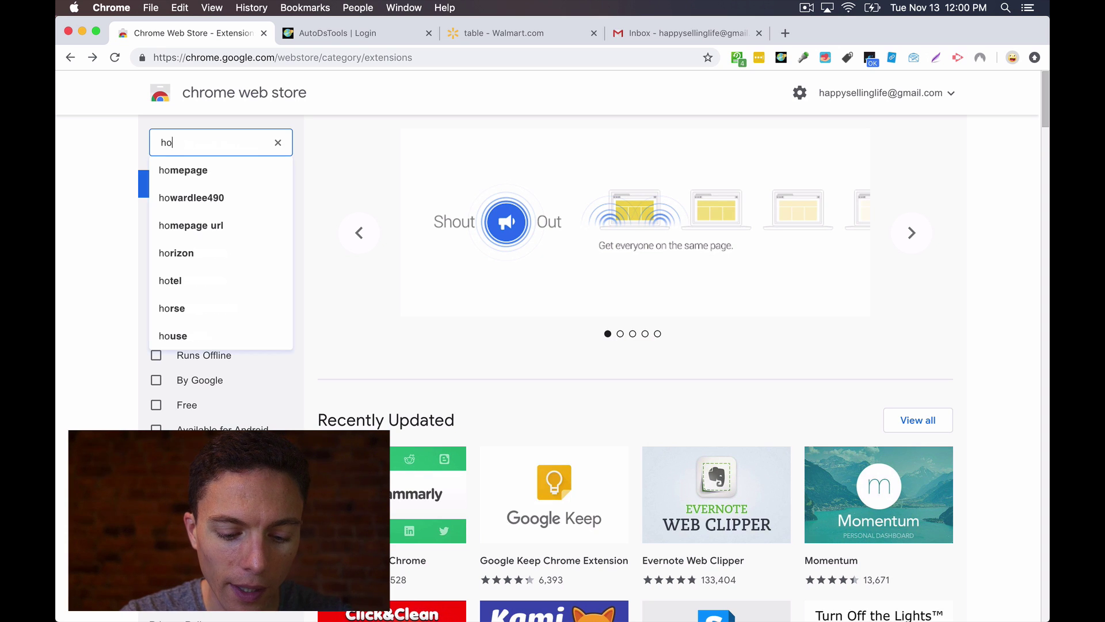
{"action": "key", "text": "Return"}
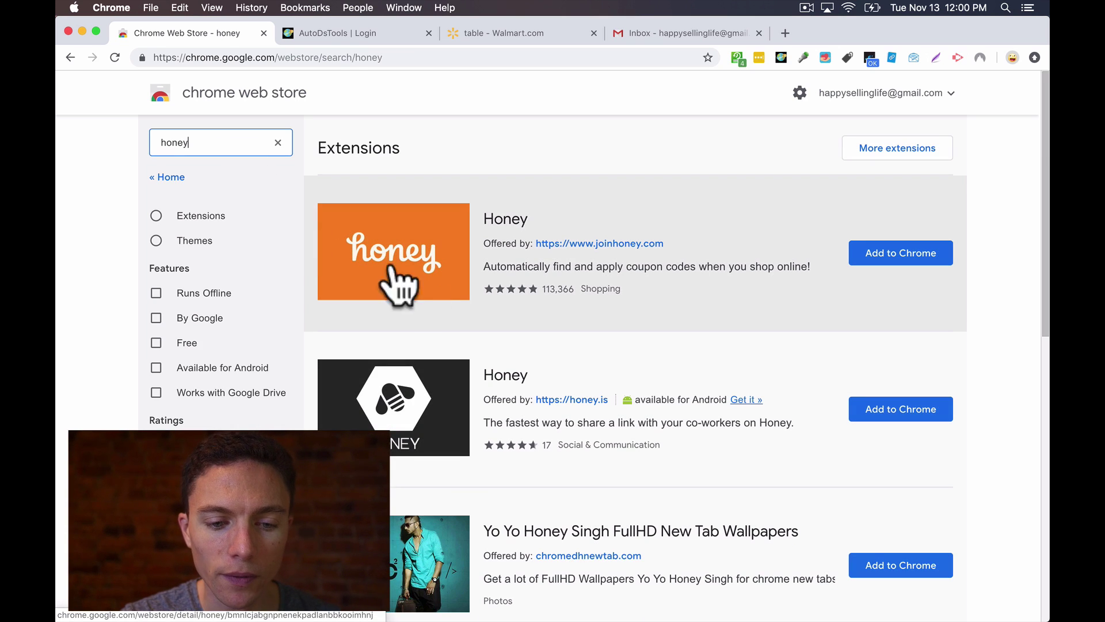
{"action": "scroll", "coordinate": [518, 330], "scroll_direction": "down", "scroll_amount": 1}
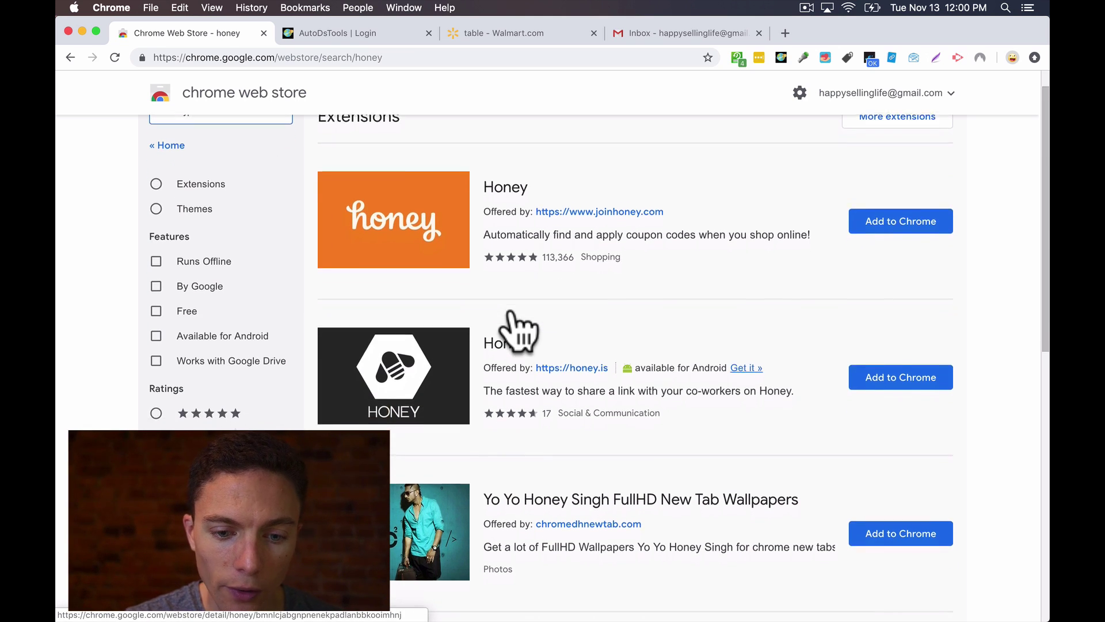
{"action": "scroll", "coordinate": [518, 332], "scroll_direction": "up", "scroll_amount": 1}
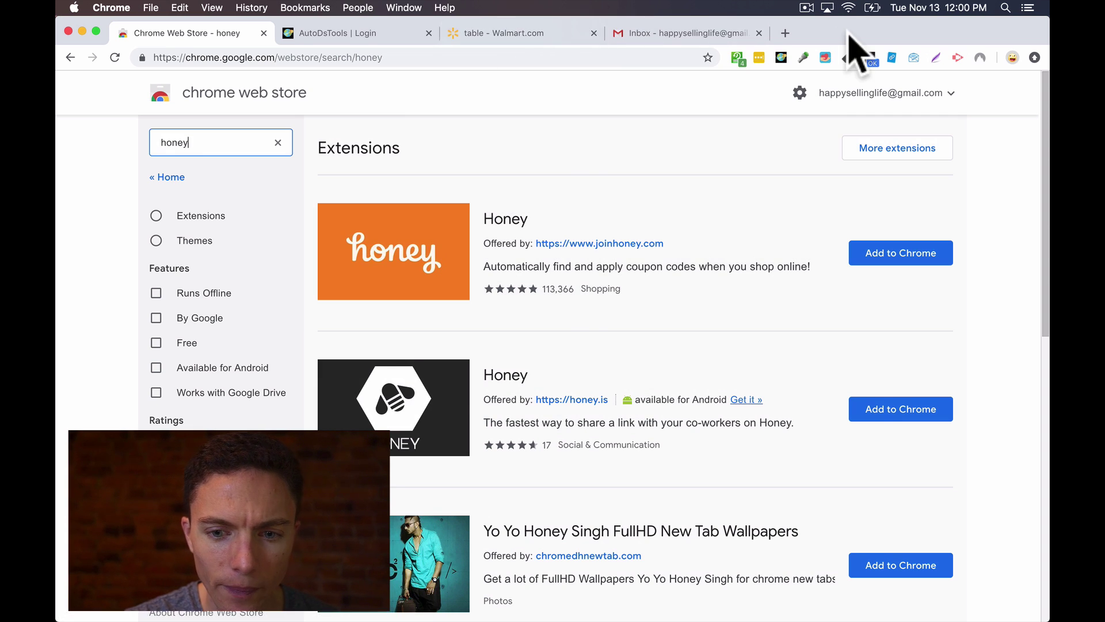
Replace the search term with "befrugal" and run the search
{"action": "left_click_drag", "start_coordinate": [851, 44], "coordinate": [871, 44]}
{"action": "double_click", "coordinate": [227, 144]}
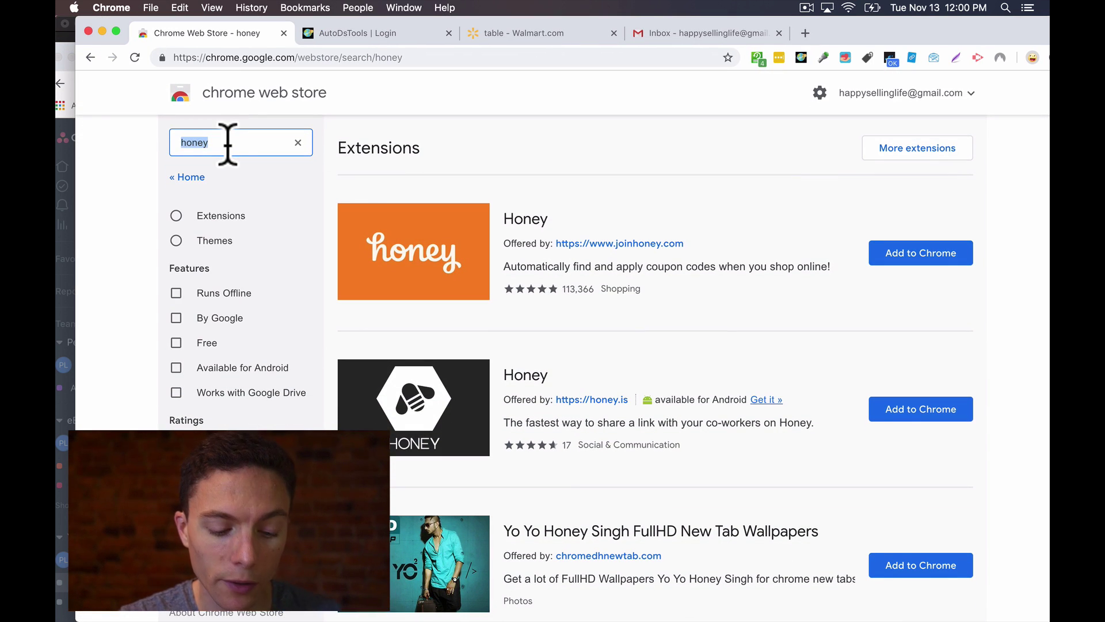
{"action": "type", "text": "befrugal"}
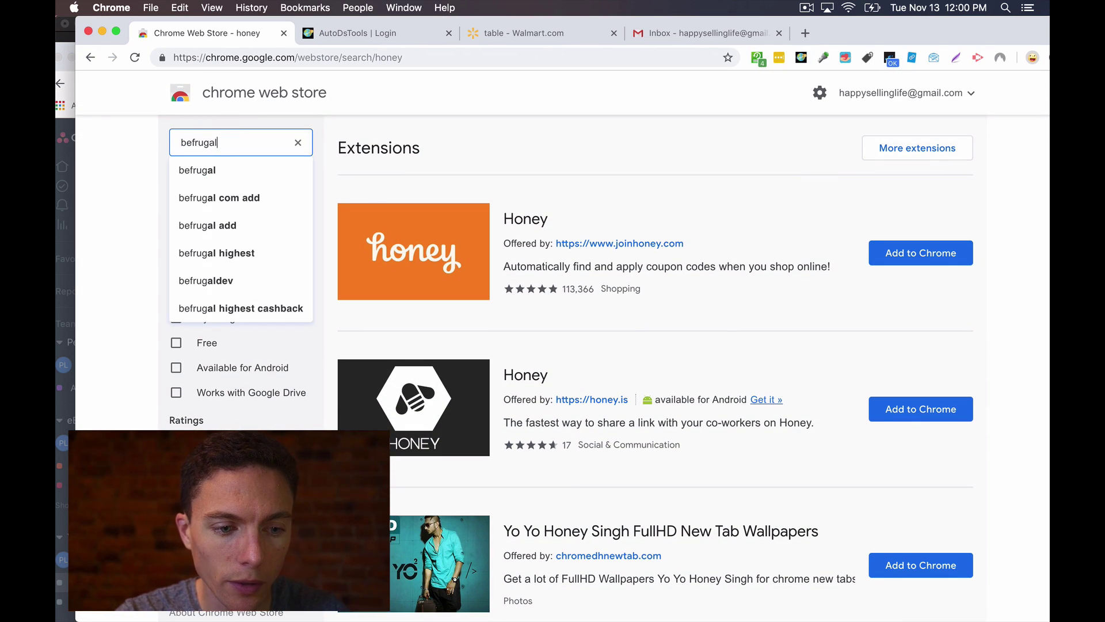
{"action": "key", "text": "Return"}
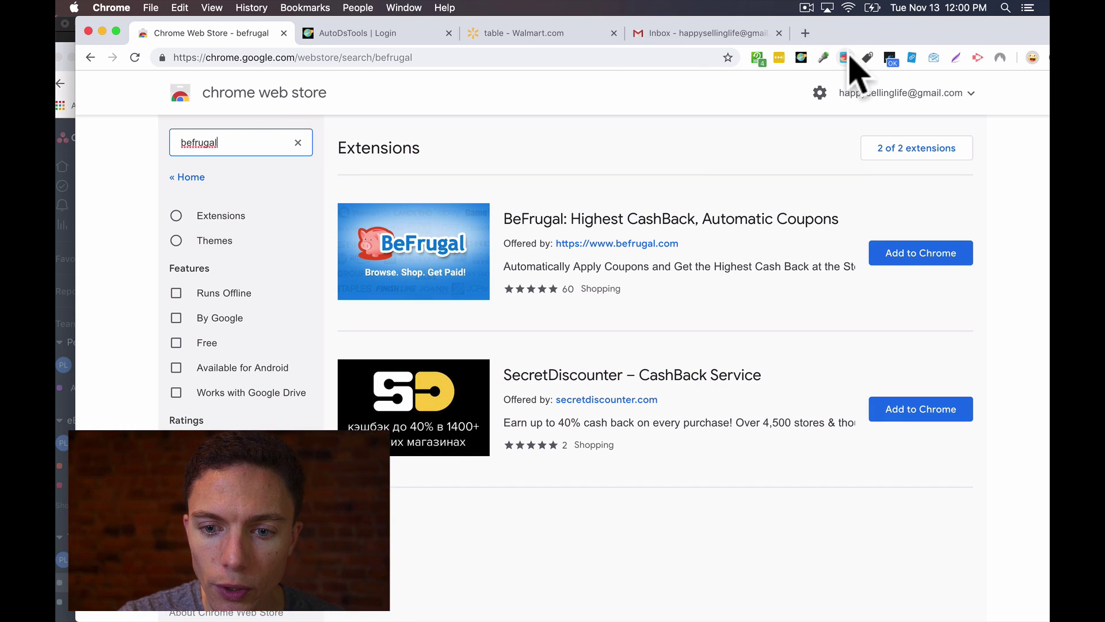